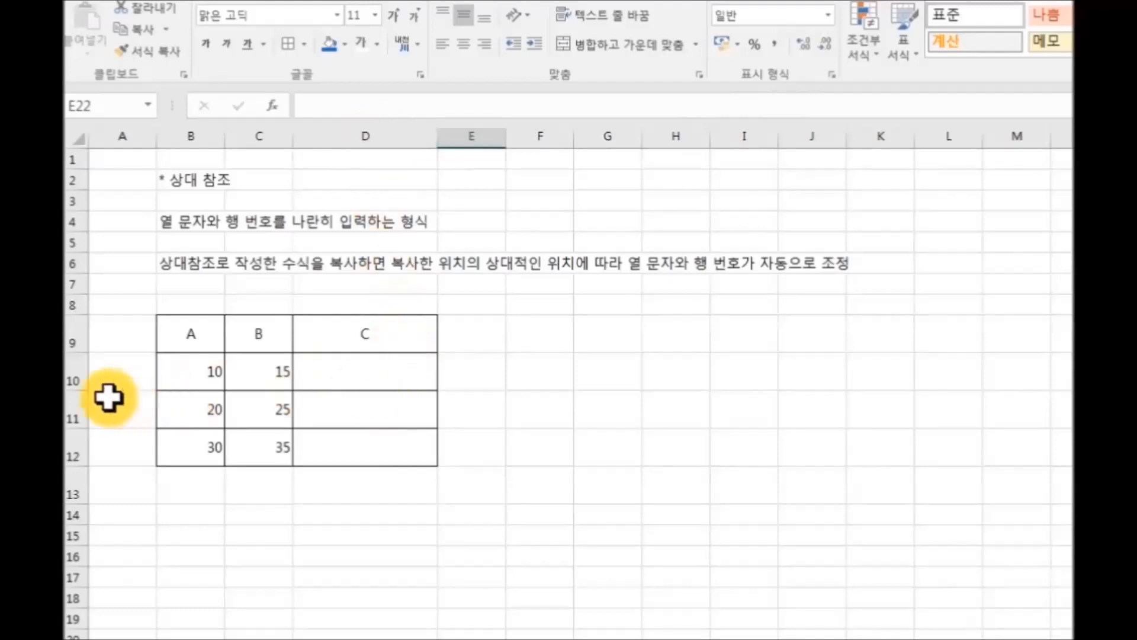
# Enter the formula =B10*C10 in D10 to multiply the first row's A and B values
pyautogui.click(350, 374)
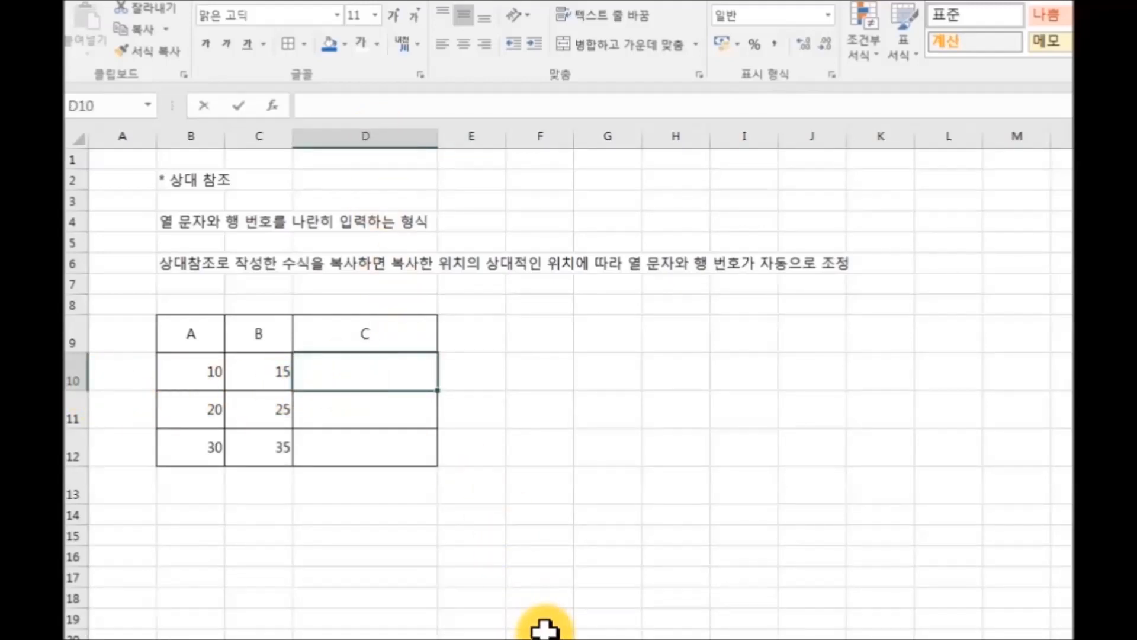
pyautogui.write('=')
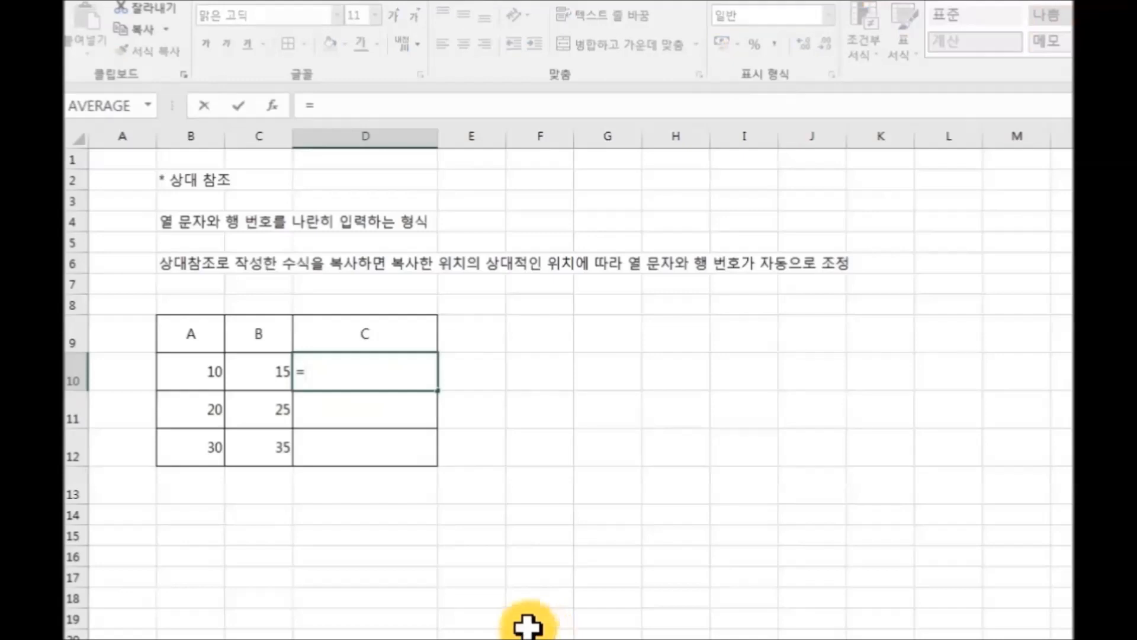
pyautogui.click(198, 379)
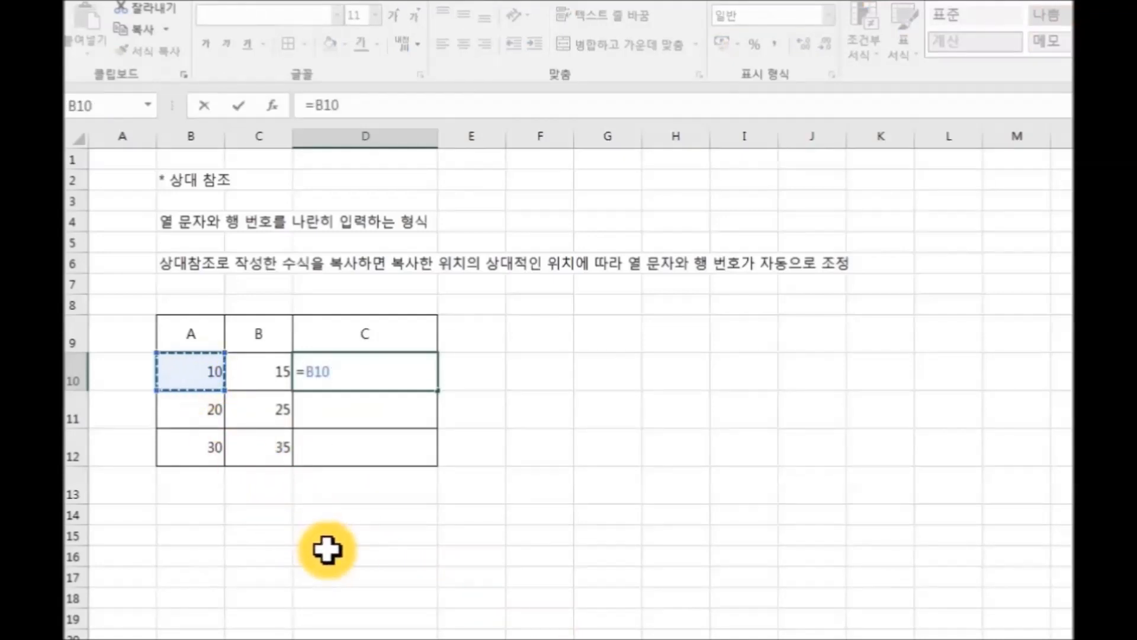
pyautogui.click(267, 372)
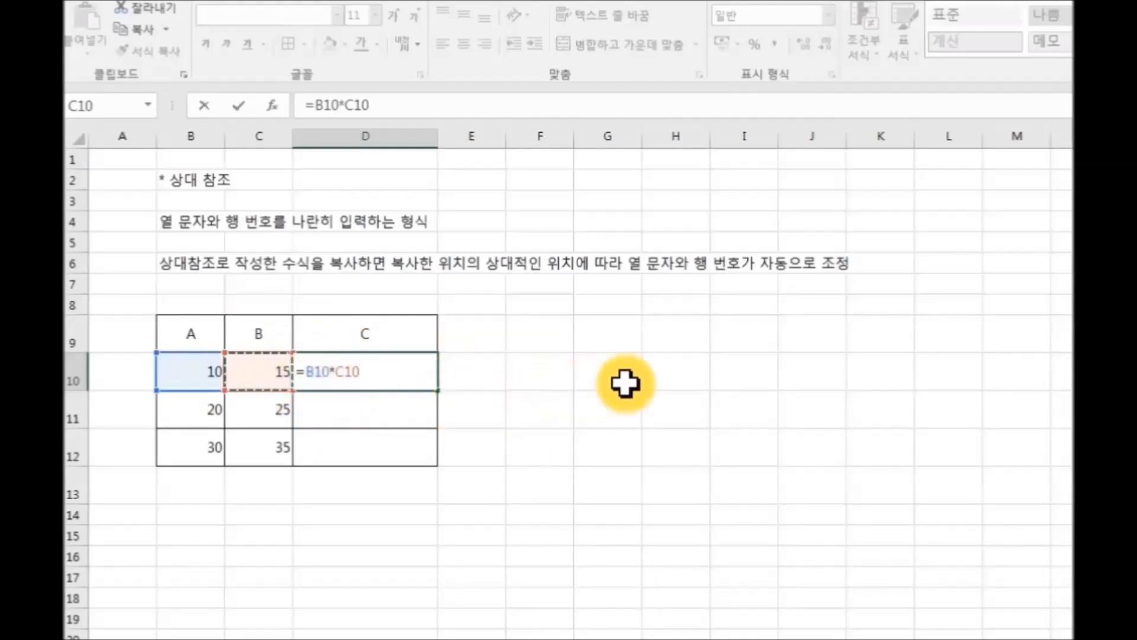
pyautogui.press('Return')
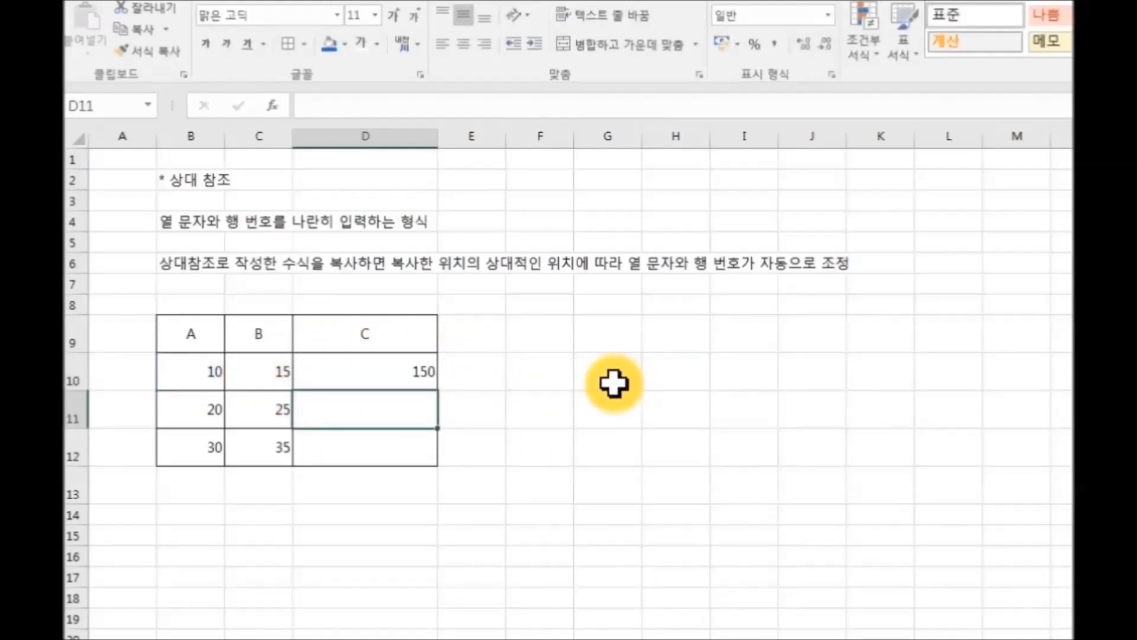
# Enter the formula =B11*C11 in D11 for the second row of column C
pyautogui.click(377, 379)
pyautogui.click(315, 420)
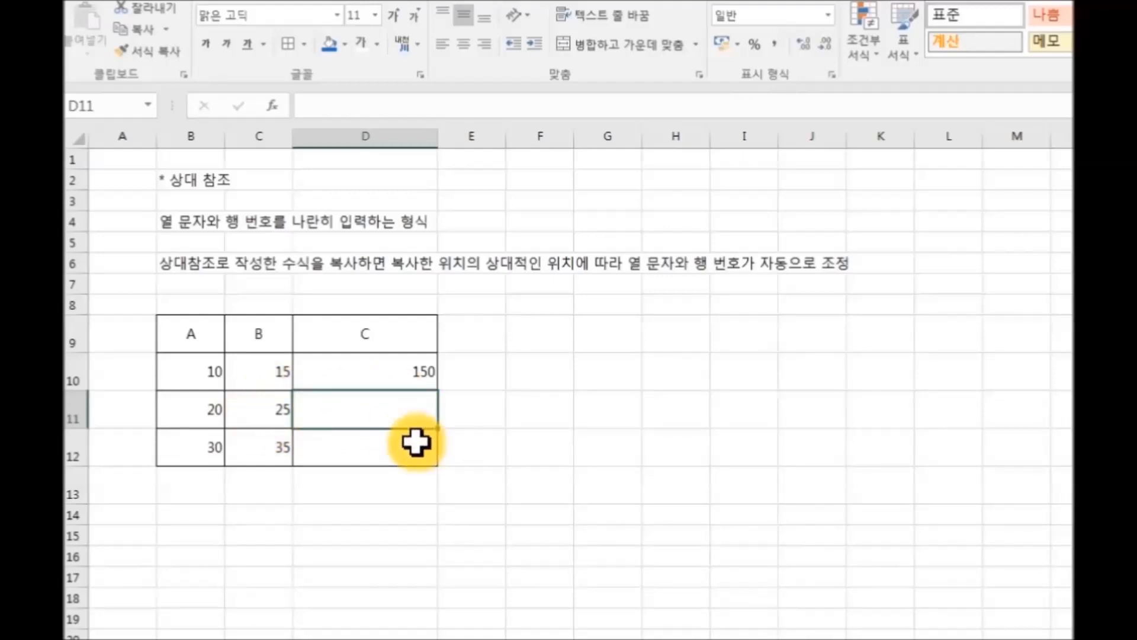
pyautogui.write('=')
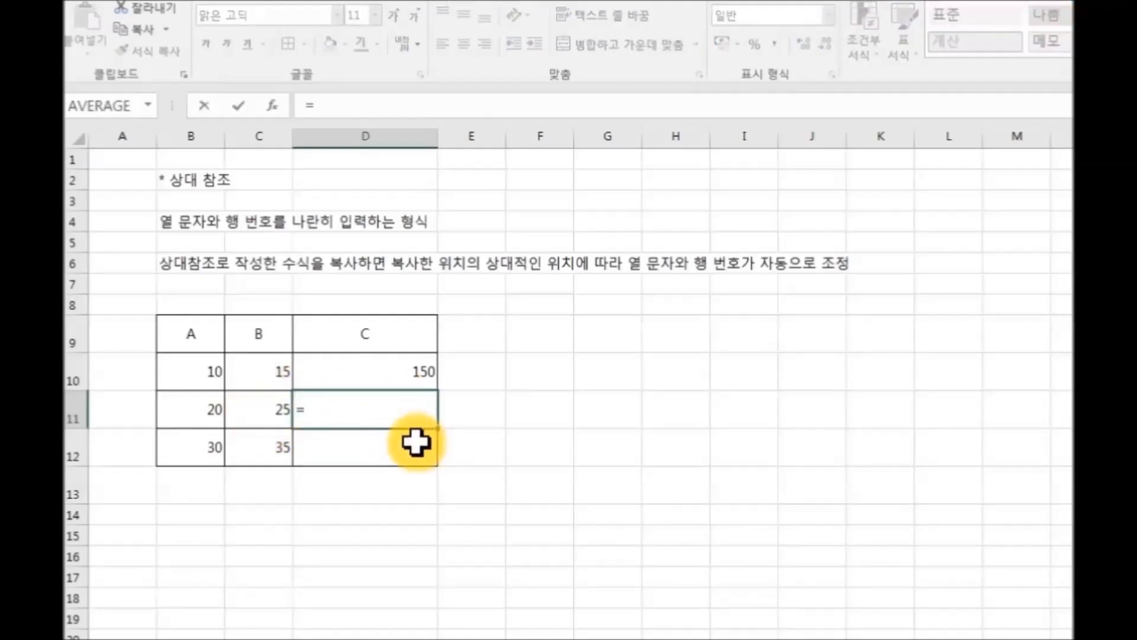
pyautogui.click(197, 410)
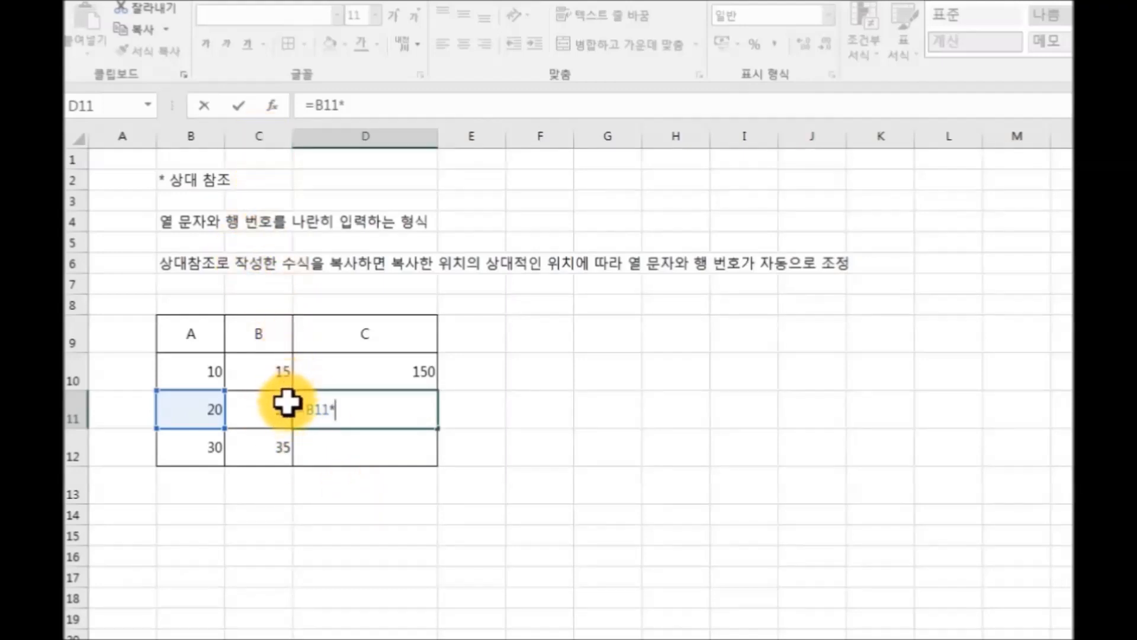
pyautogui.click(258, 411)
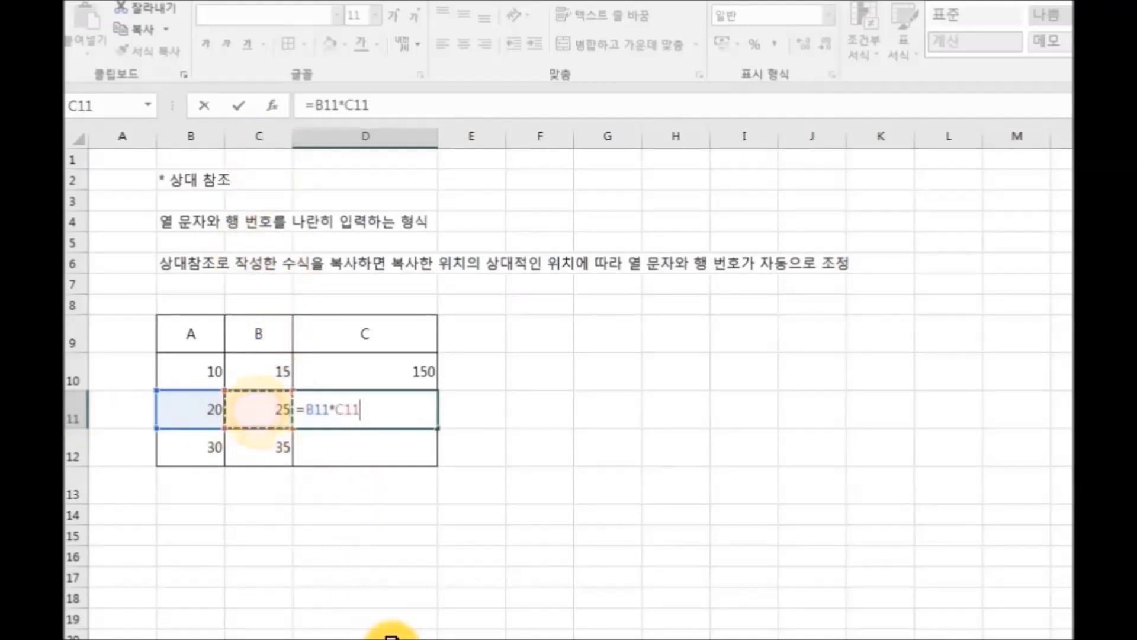
pyautogui.press('Return')
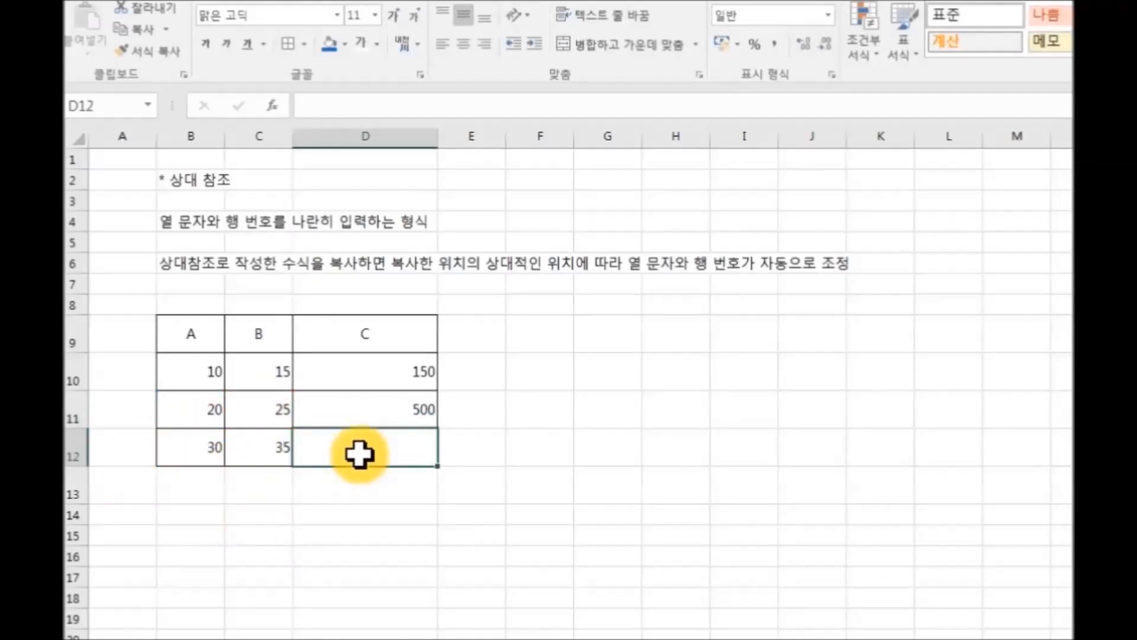
# Enter the formula =B12*C12 in D12 for the third row of column C
pyautogui.write('=')
pyautogui.click(205, 457)
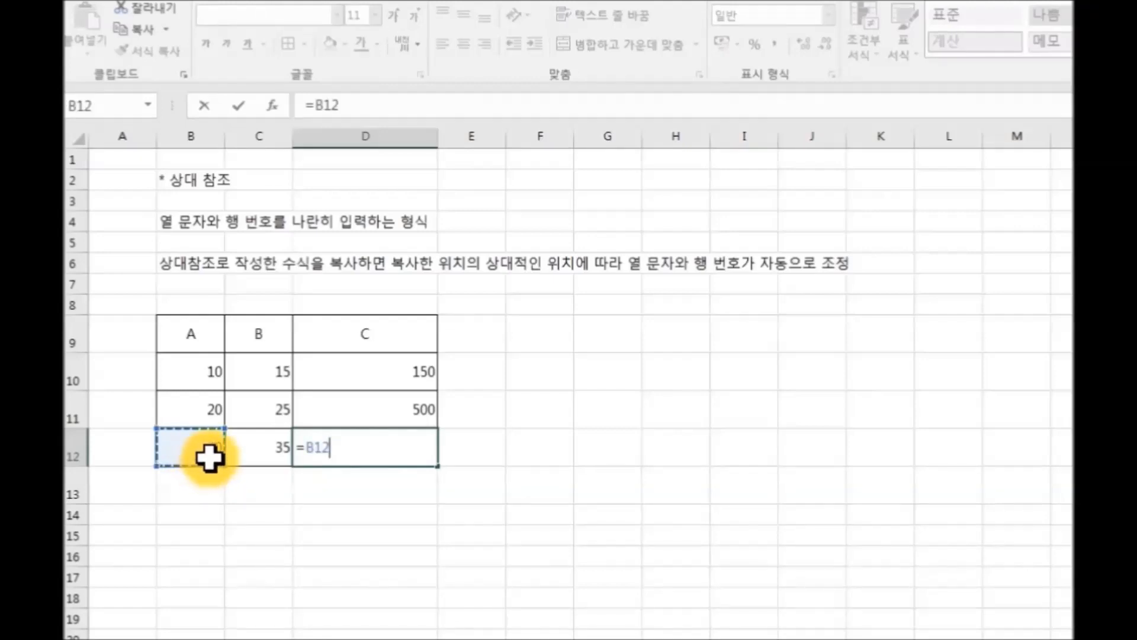
pyautogui.write('*')
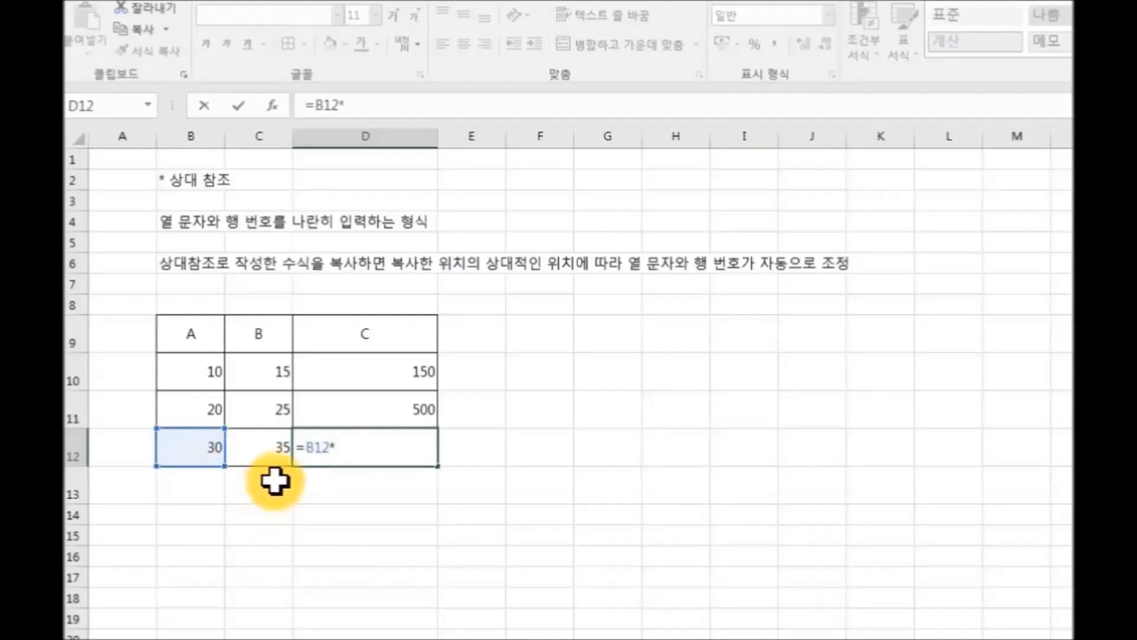
pyautogui.click(268, 450)
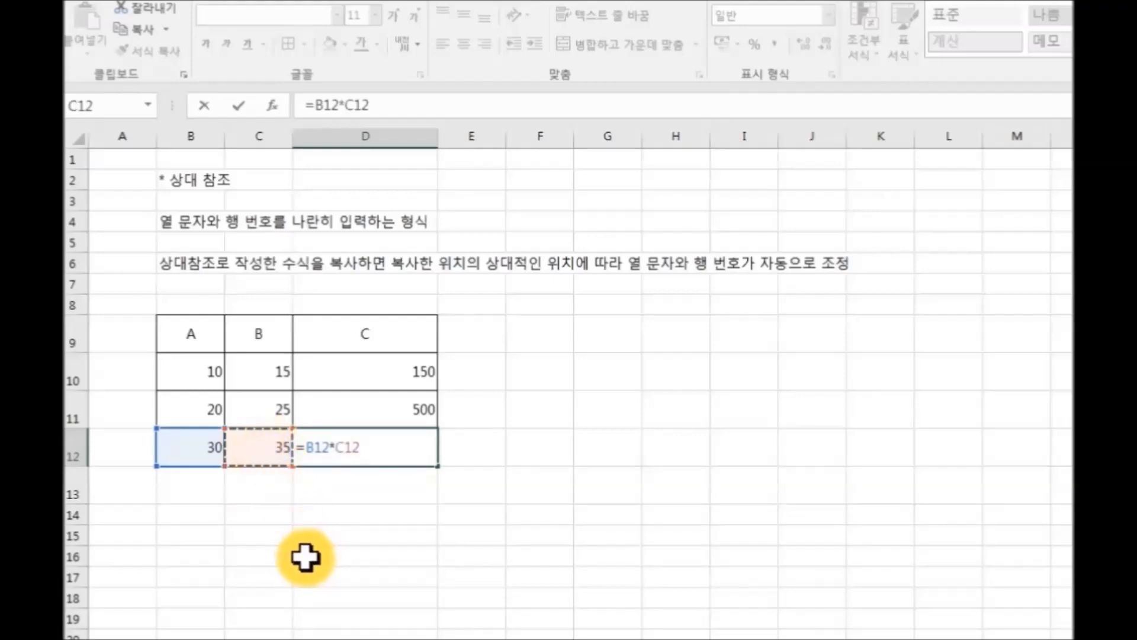
pyautogui.press('Return')
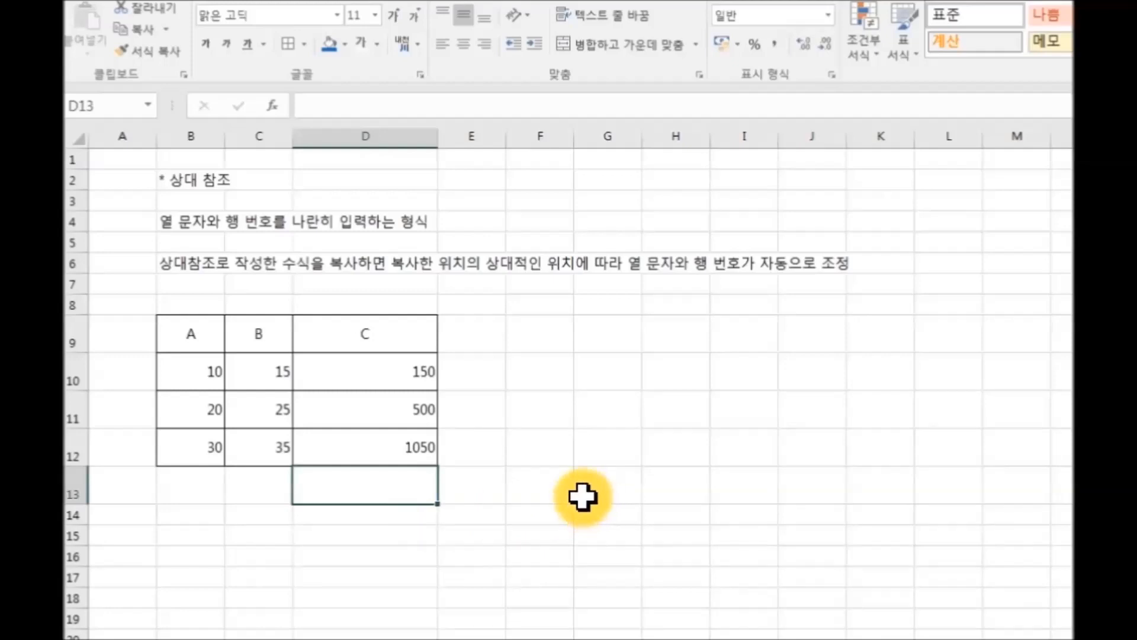
# Clear the three individually entered formulas from D10:D12
pyautogui.moveTo(401, 376); pyautogui.dragTo(405, 459)
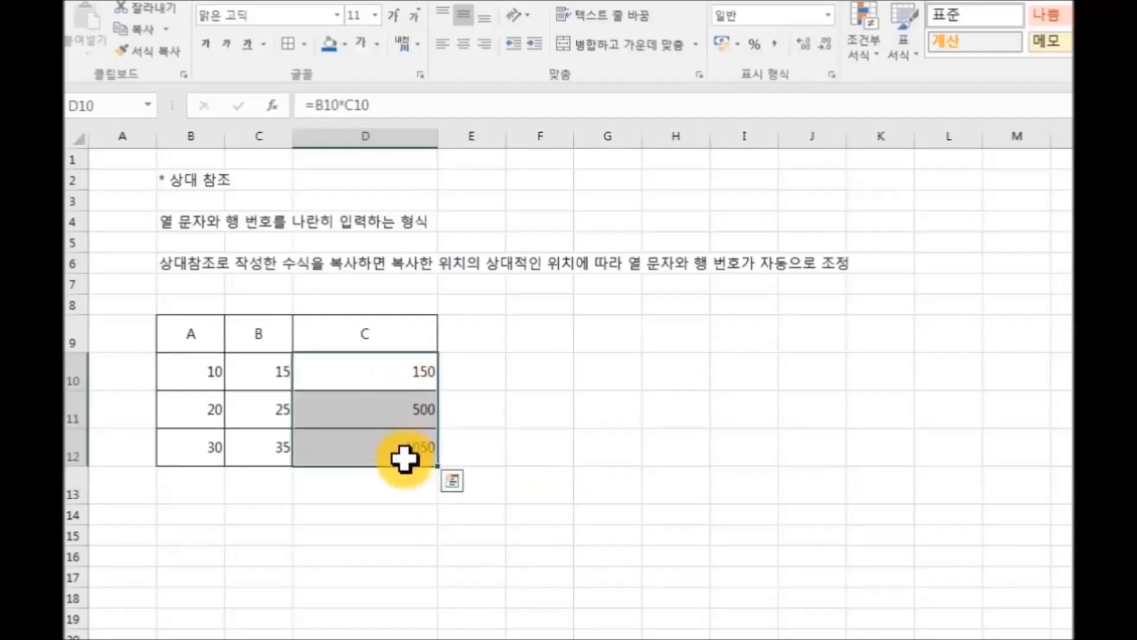
pyautogui.press('Delete')
pyautogui.click(616, 513)
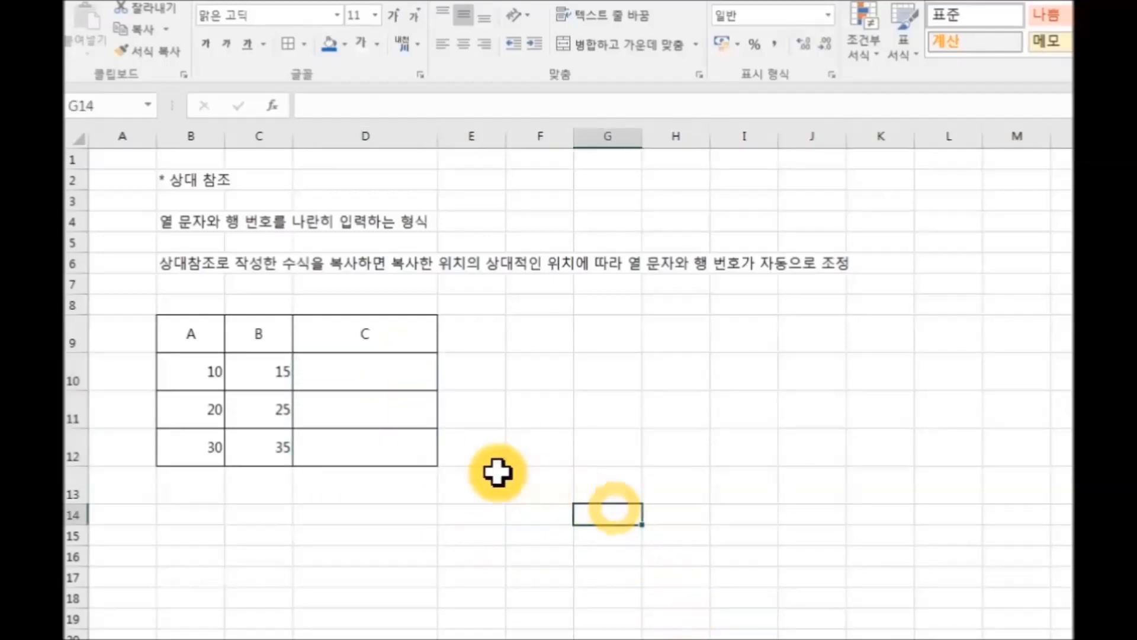
# Enter the relative-reference formula =B10*C10 in the emptied cell D10
pyautogui.click(379, 373)
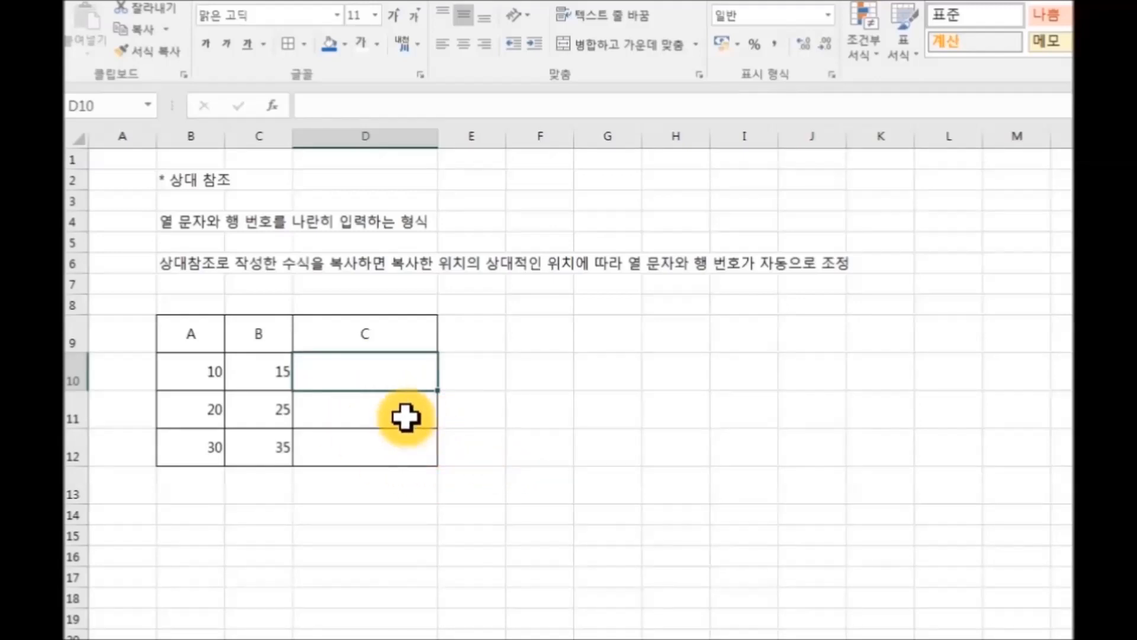
pyautogui.write('=')
pyautogui.click(196, 372)
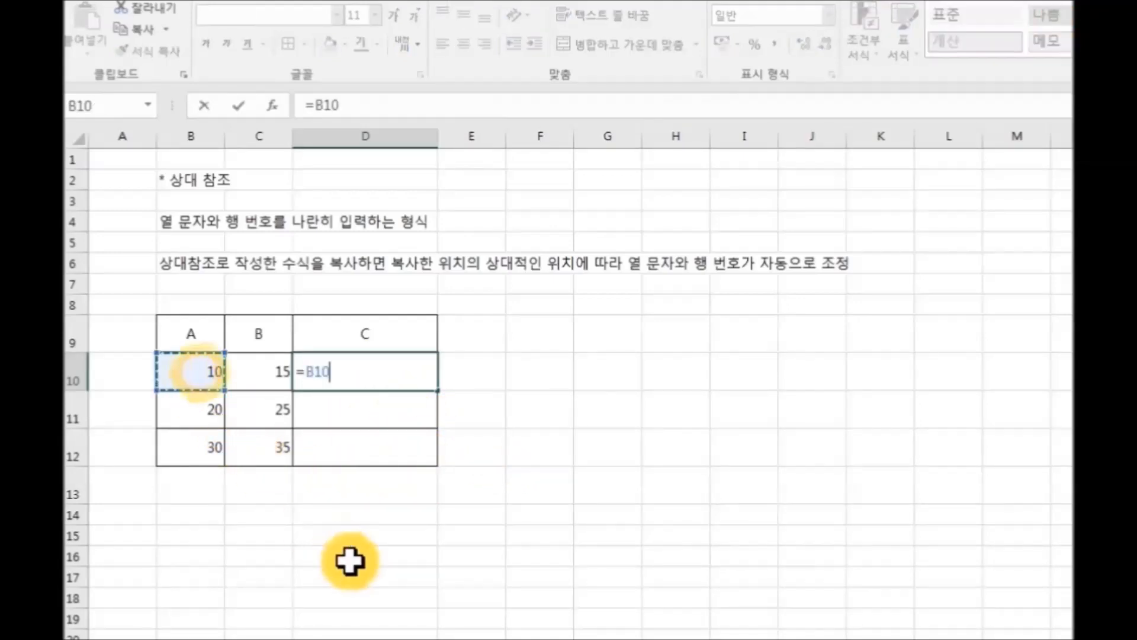
pyautogui.click(272, 374)
pyautogui.press('Return')
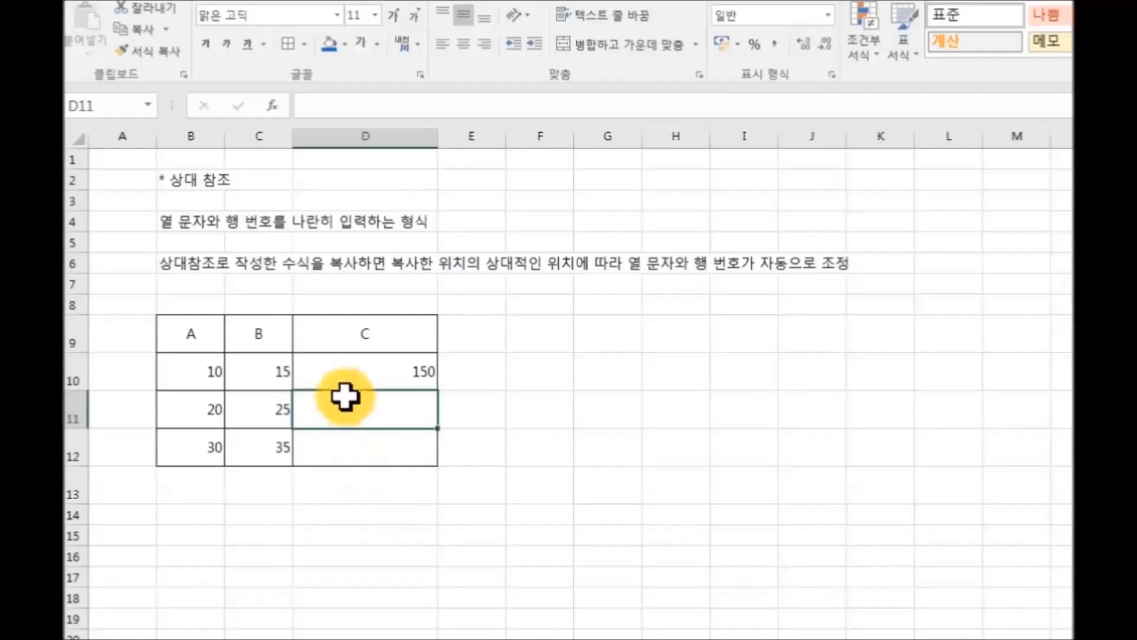
# Fill the formula in D10 down through D12
pyautogui.click(350, 373)
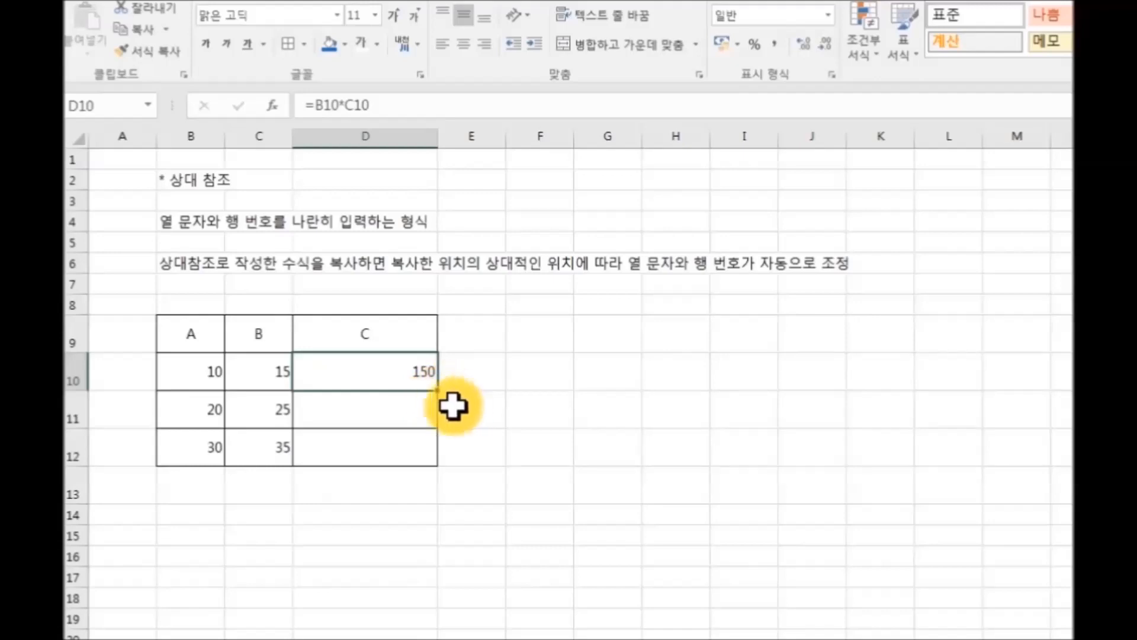
pyautogui.moveTo(439, 404); pyautogui.dragTo(445, 457)
pyautogui.click(704, 485)
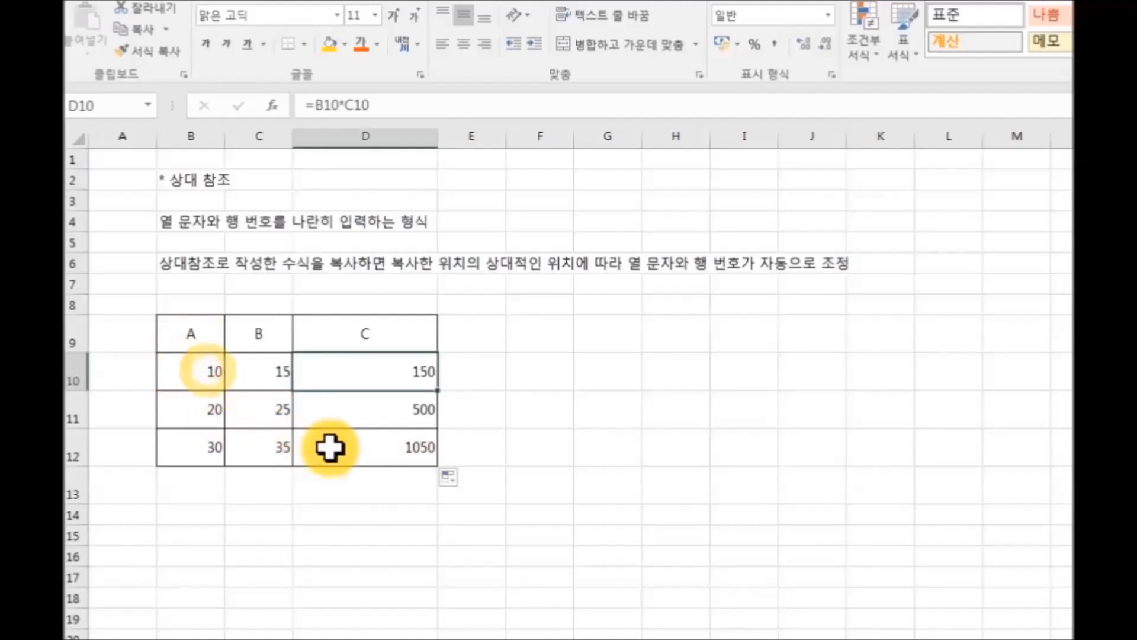
# Change the source values to 20 in B10 and 30 in C11 to test the copied formulas
pyautogui.click(193, 374)
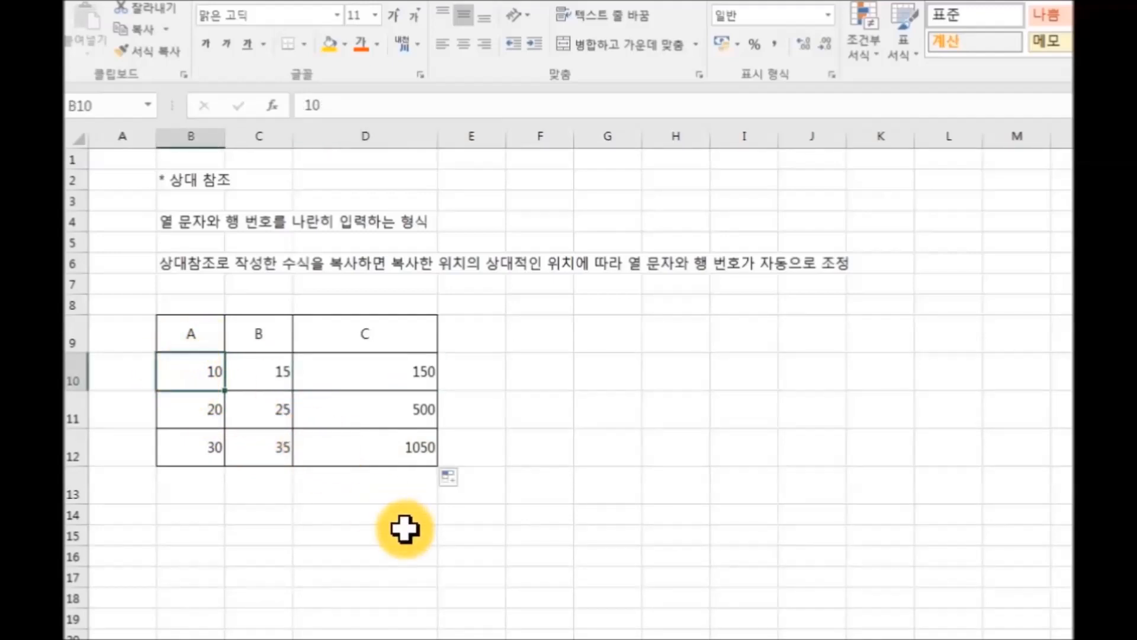
pyautogui.write('2')
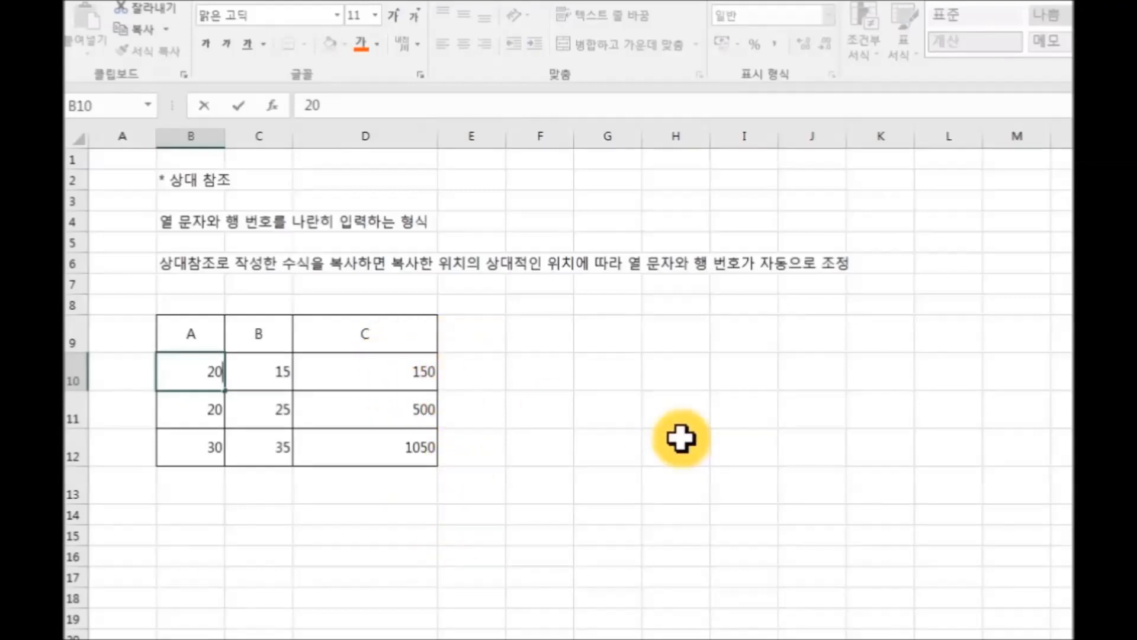
pyautogui.press('Return')
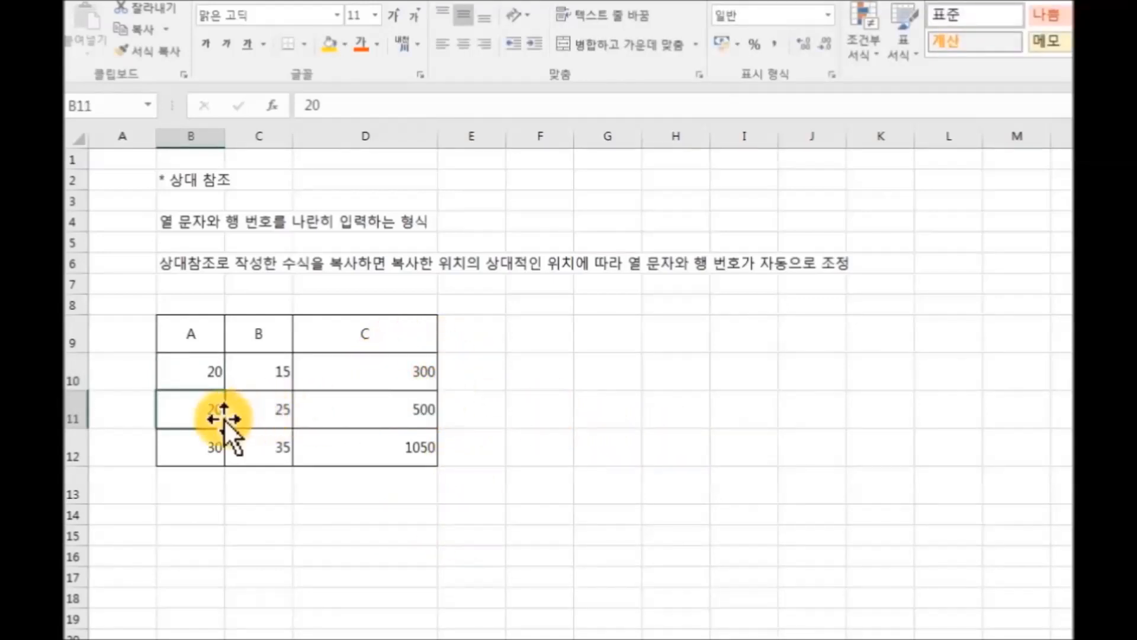
pyautogui.click(252, 421)
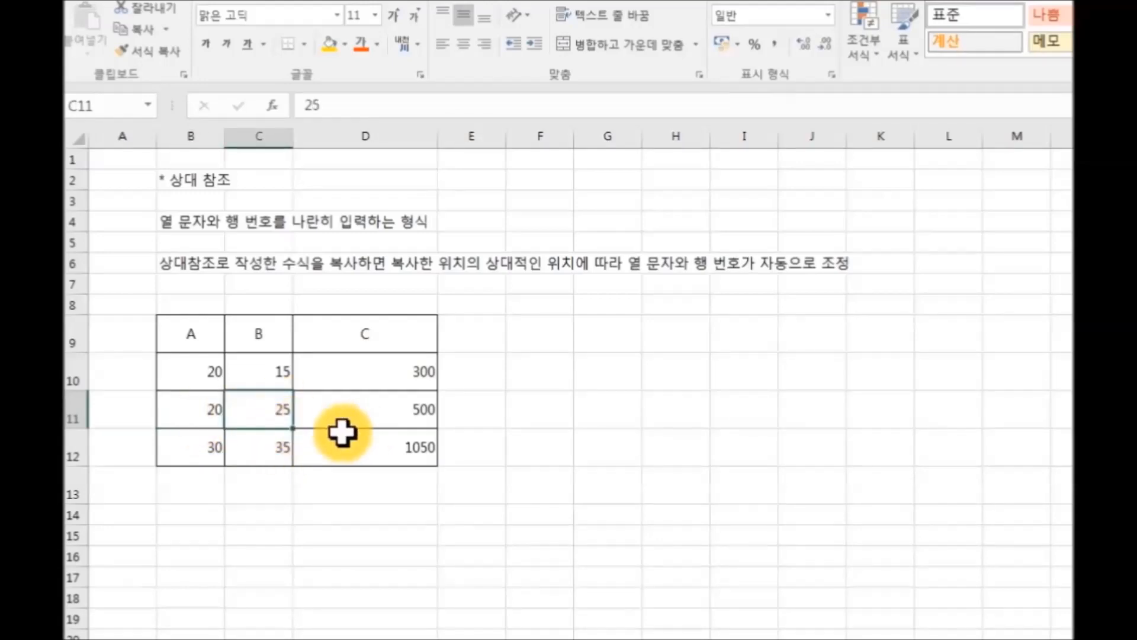
pyautogui.write('30')
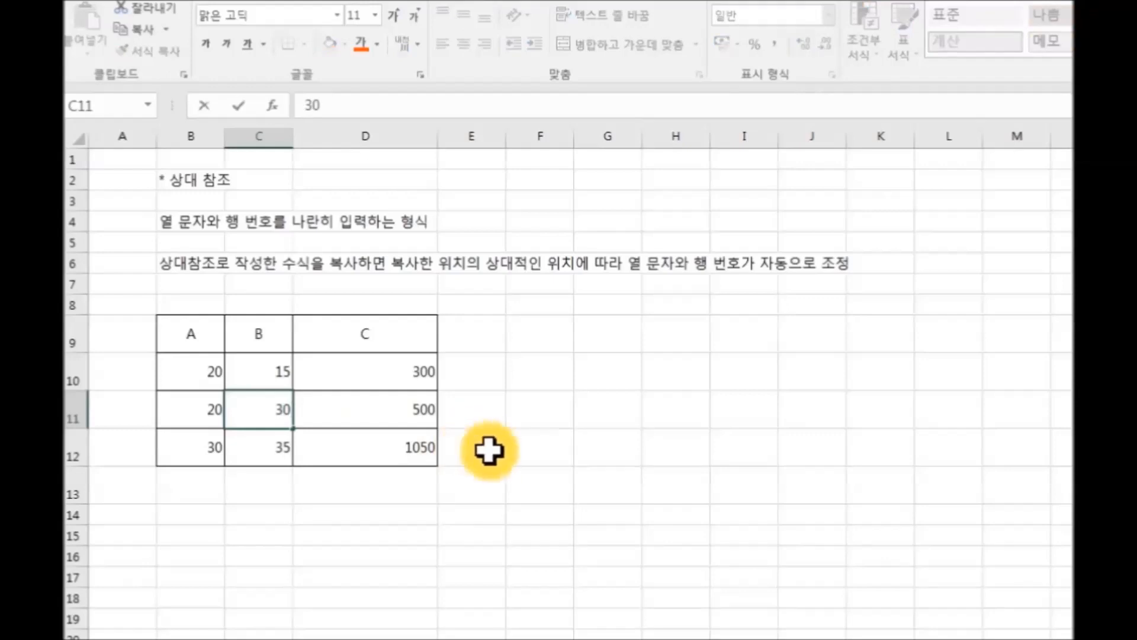
pyautogui.click(609, 467)
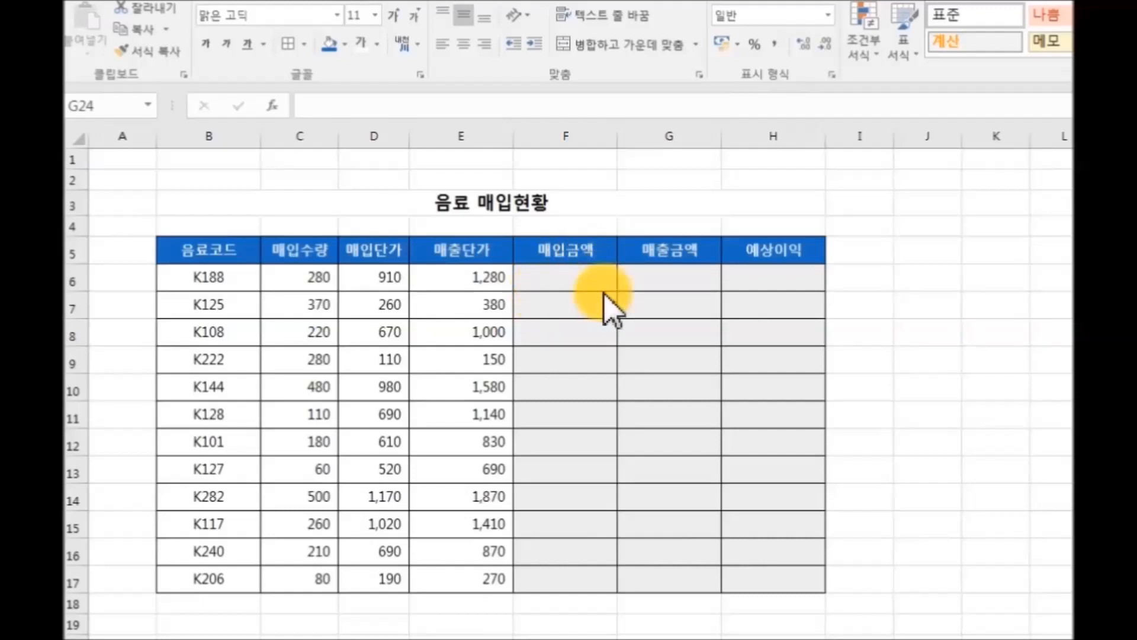
# On the 음료 매입현황 sheet, enter =C6*D6 in F6 to calculate the first 매입금액
pyautogui.click(555, 280)
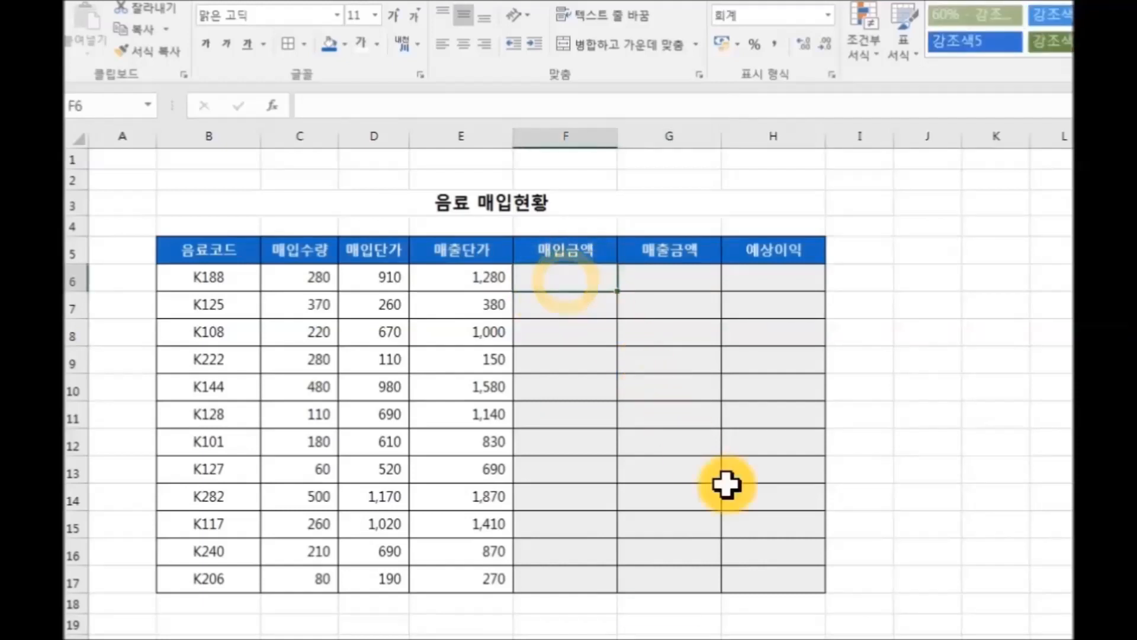
pyautogui.write('=')
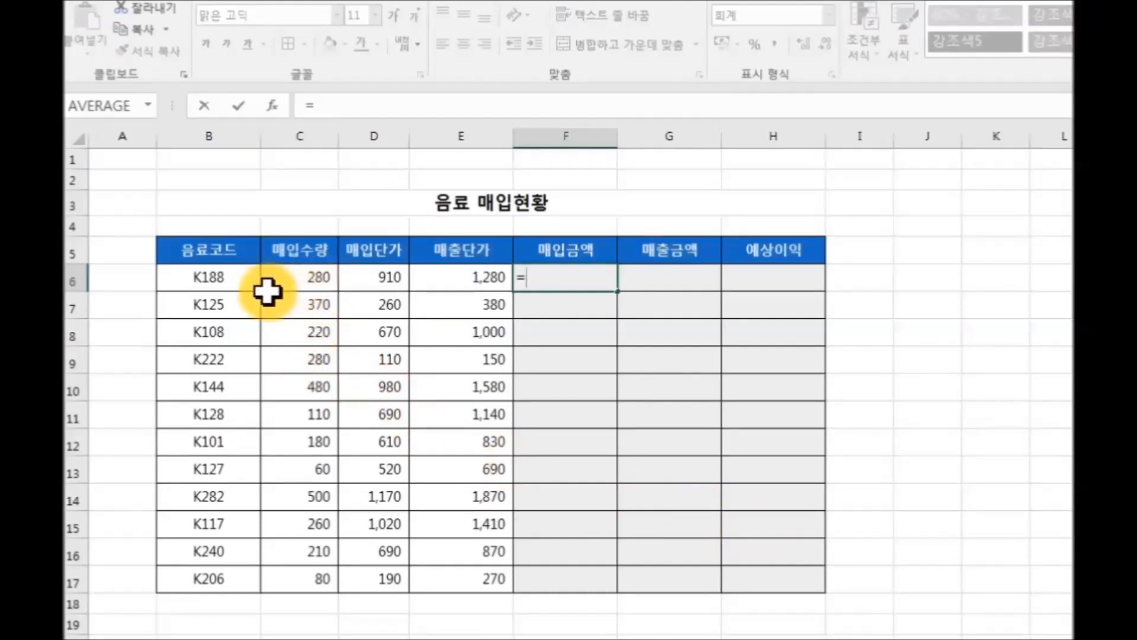
pyautogui.click(308, 282)
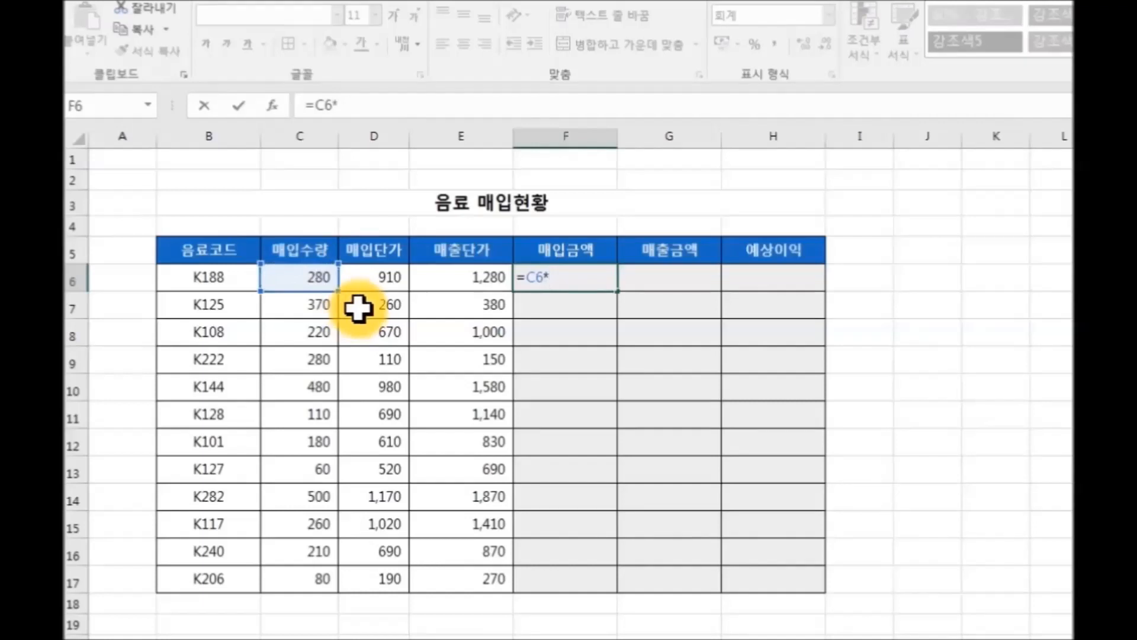
pyautogui.click(381, 280)
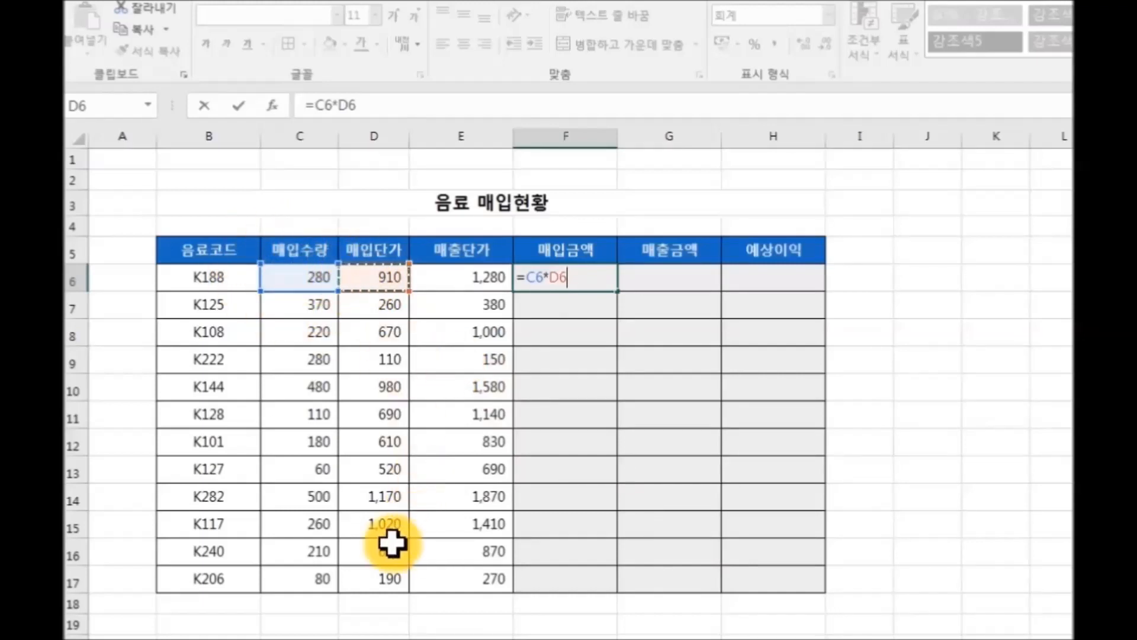
pyautogui.press('Return')
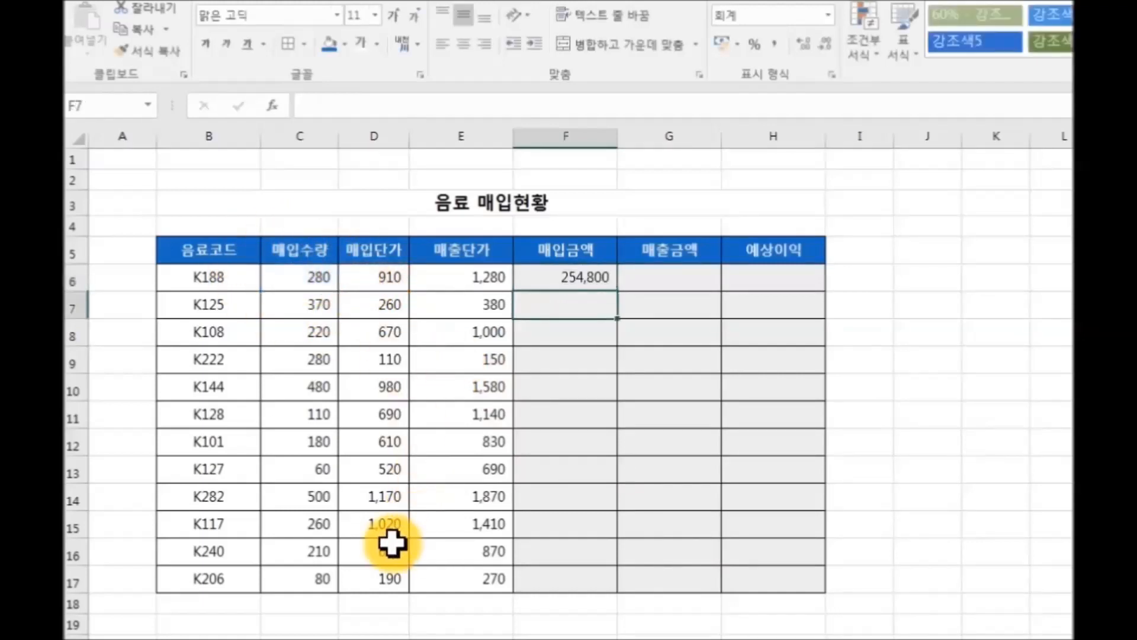
# Fill the 매입금액 formula in F6 down through F17
pyautogui.click(566, 284)
pyautogui.click(315, 299)
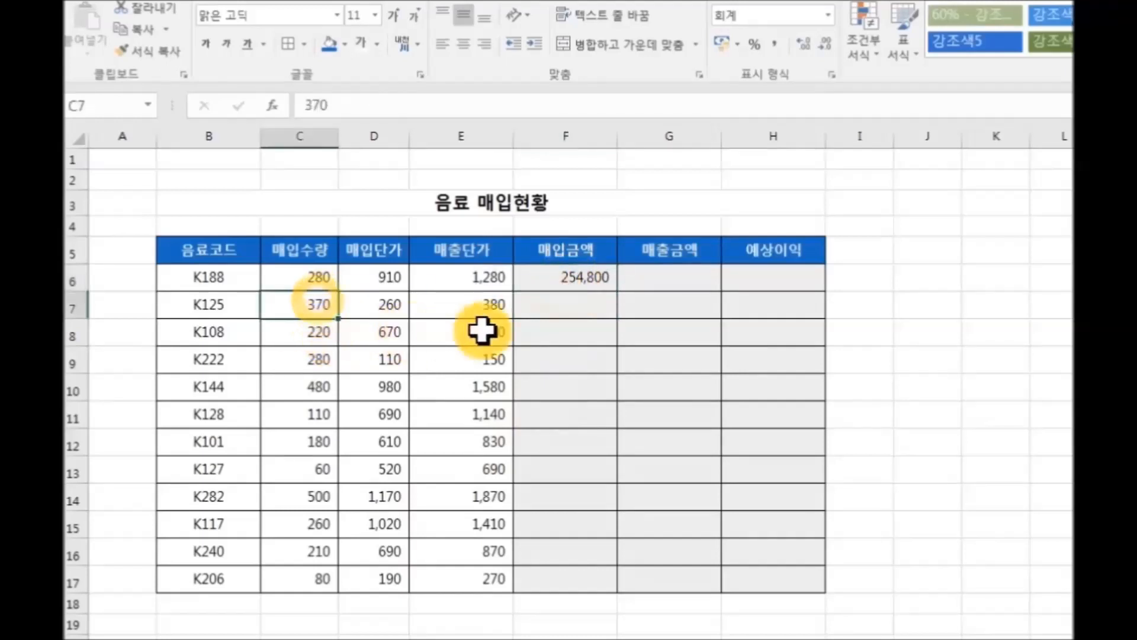
pyautogui.click(379, 305)
pyautogui.click(548, 302)
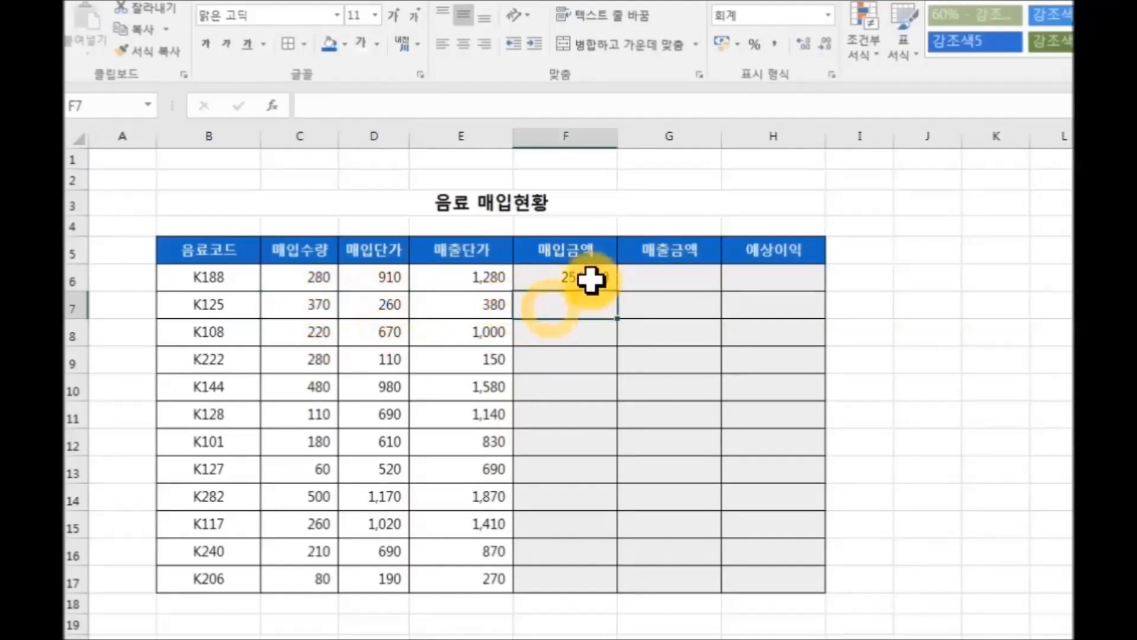
pyautogui.click(571, 279)
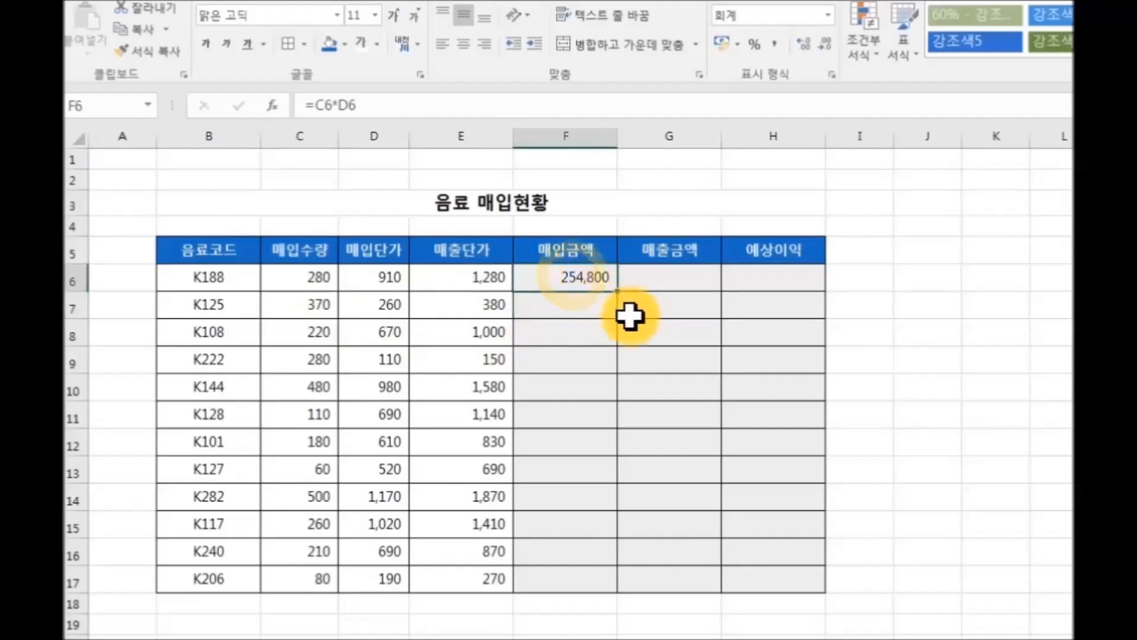
pyautogui.moveTo(619, 291); pyautogui.dragTo(618, 604)
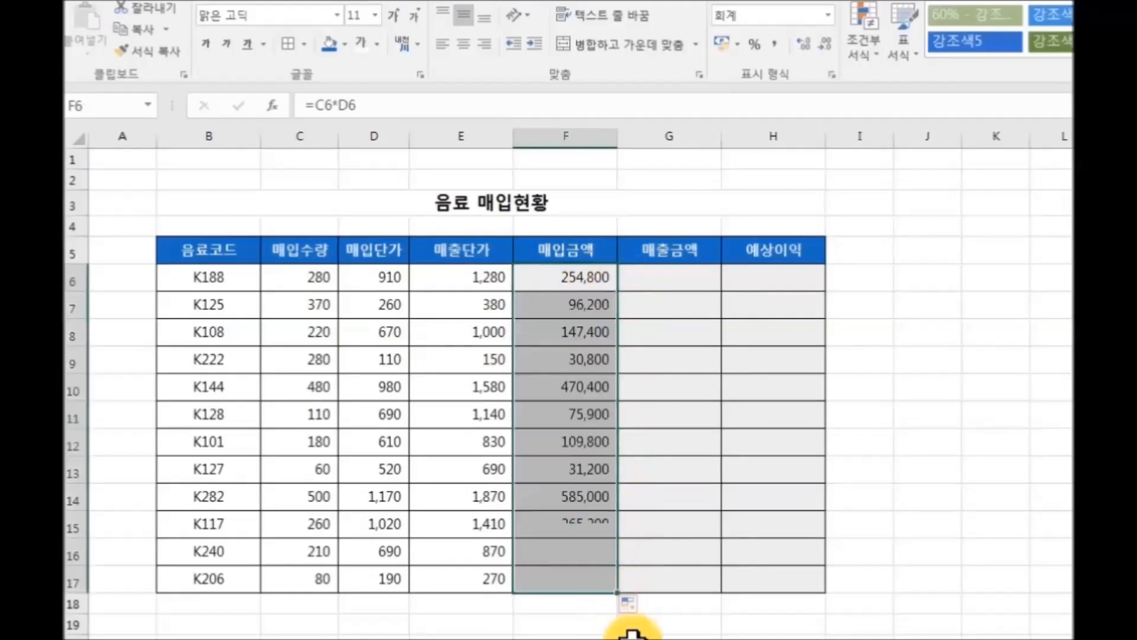
pyautogui.click(644, 636)
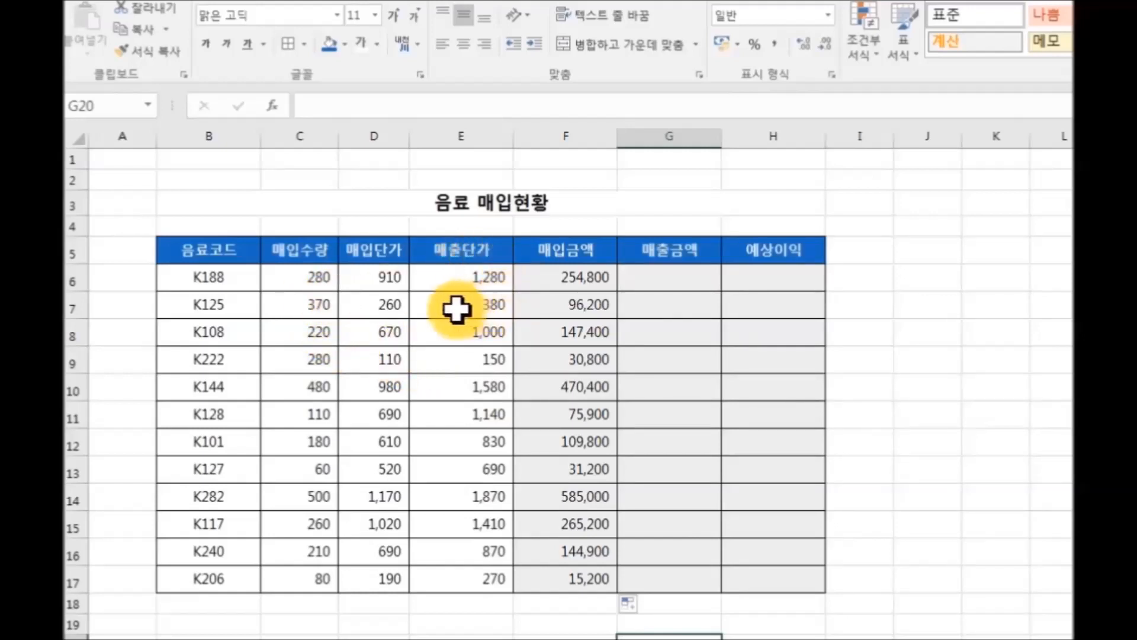
# Enter =C6*E6 in G6 to calculate the first 매출금액
pyautogui.click(651, 283)
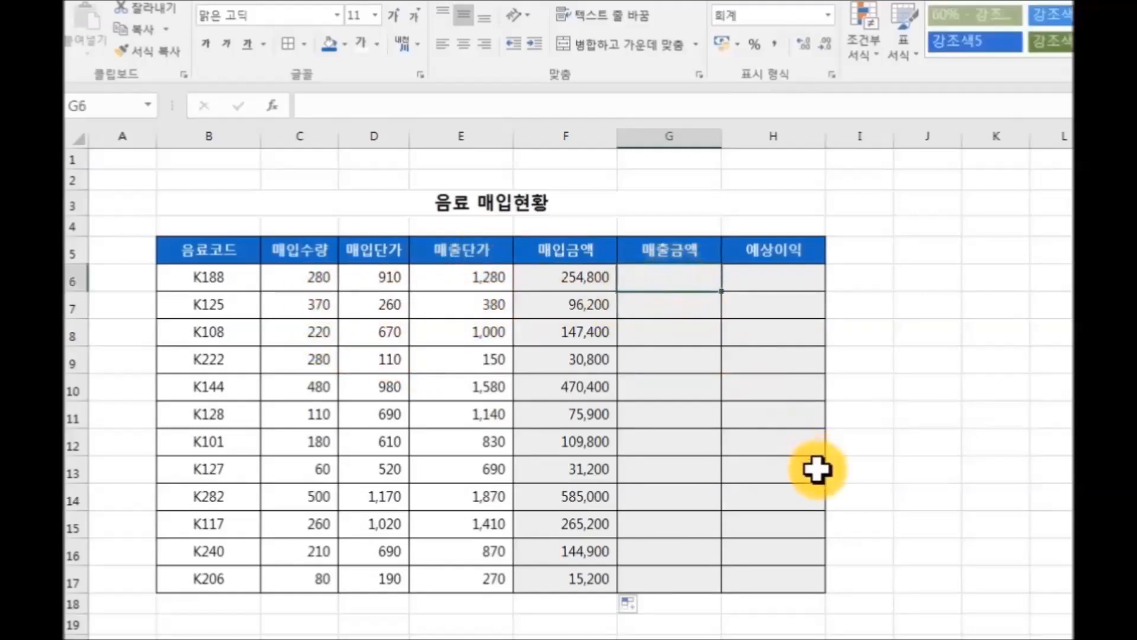
pyautogui.write('=')
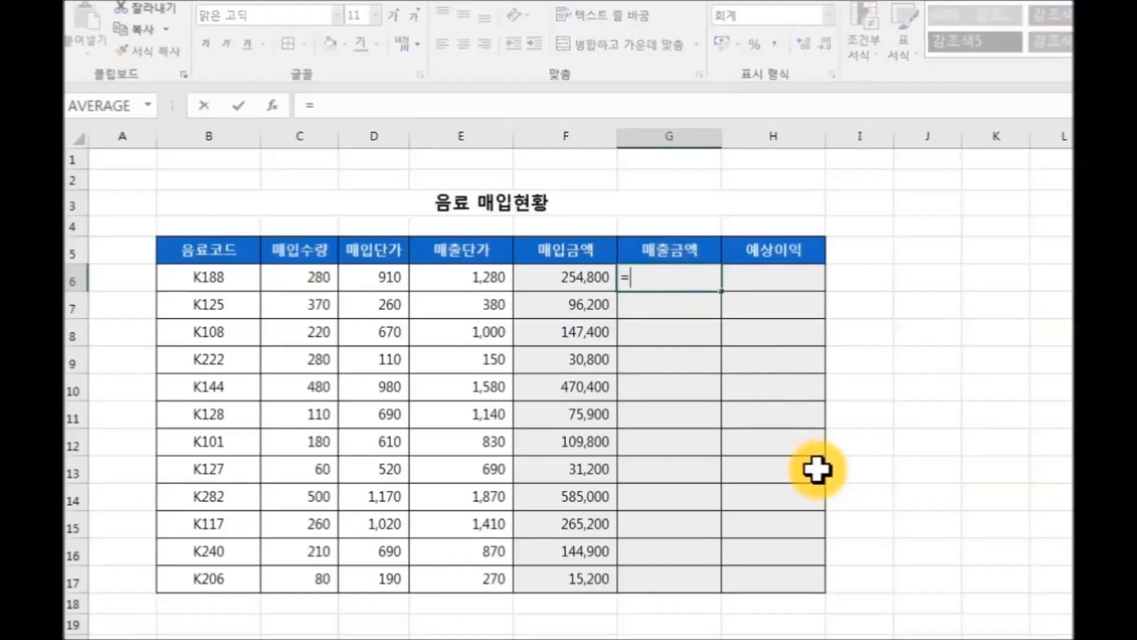
pyautogui.click(302, 283)
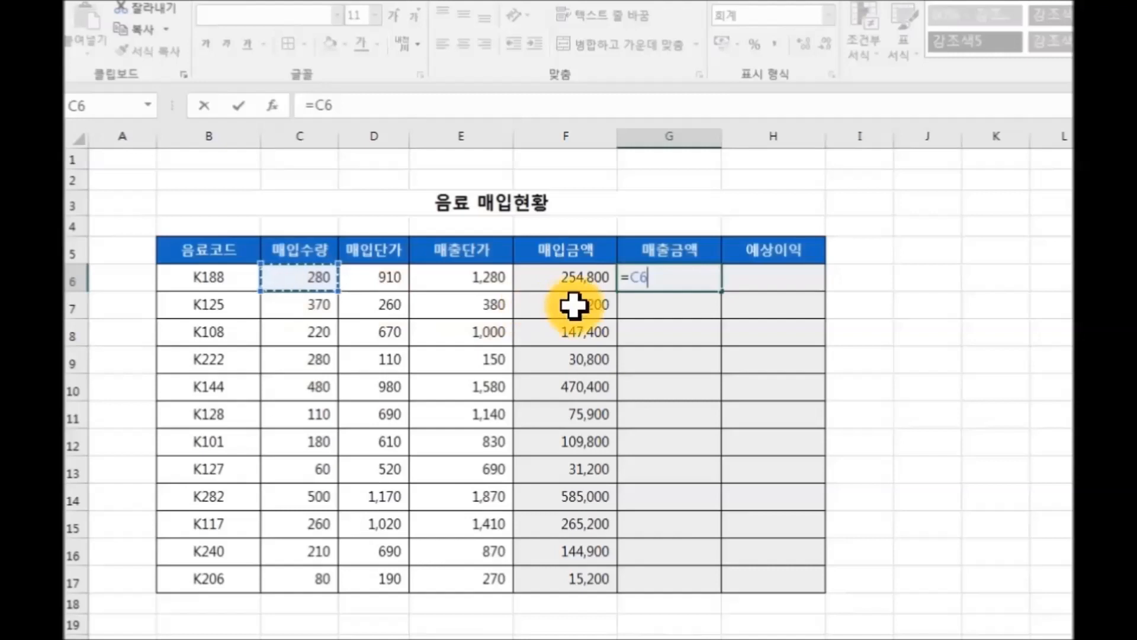
pyautogui.write('*')
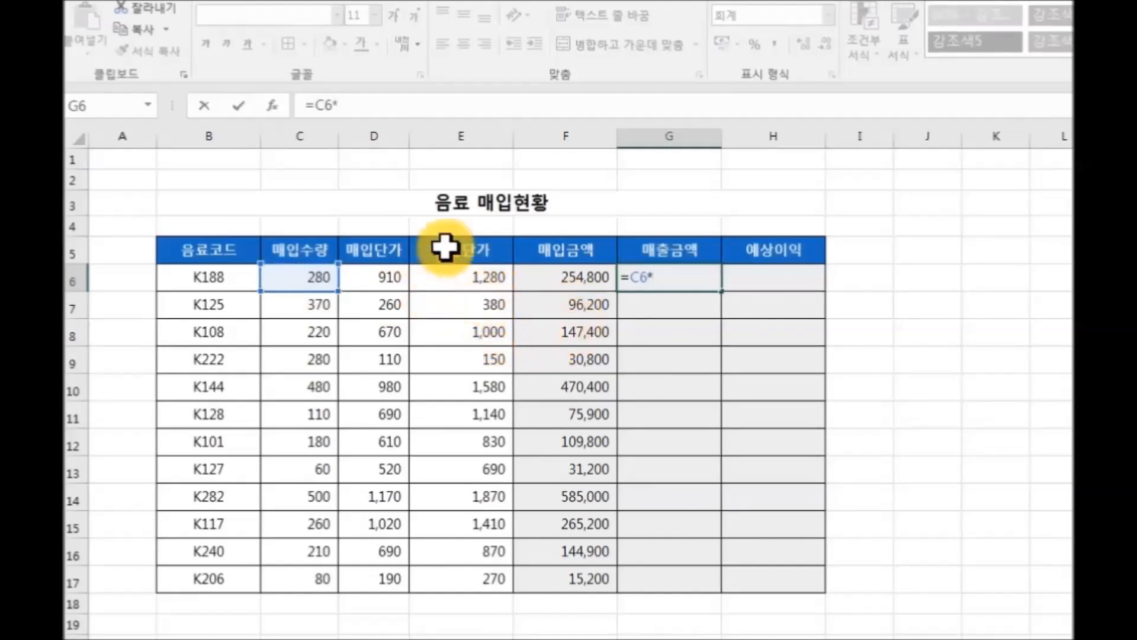
pyautogui.click(466, 281)
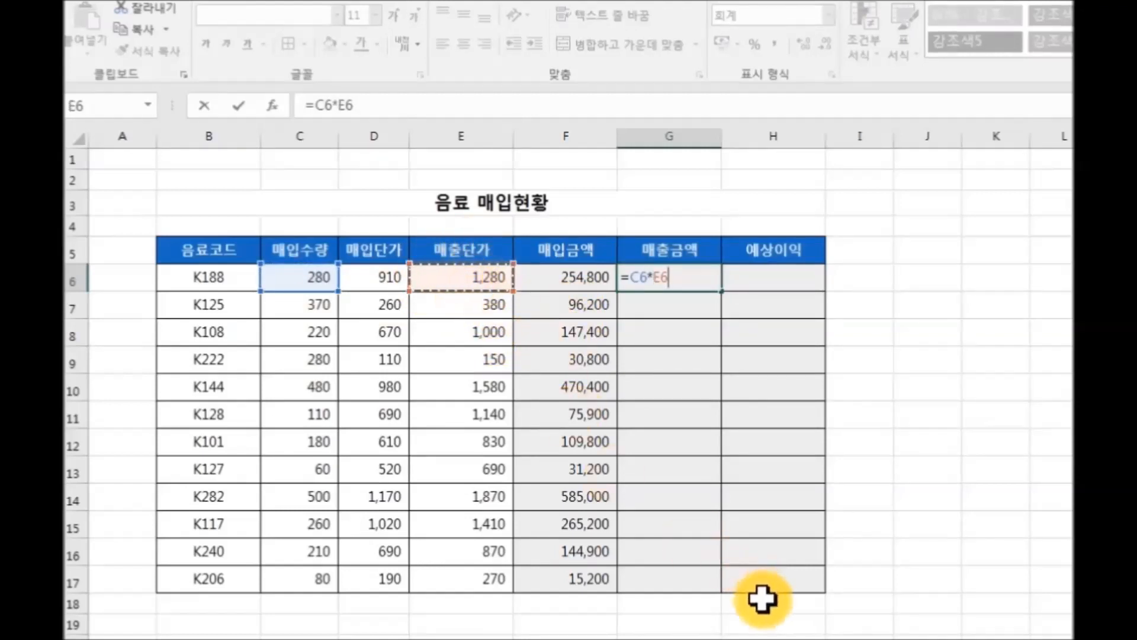
pyautogui.press('Return')
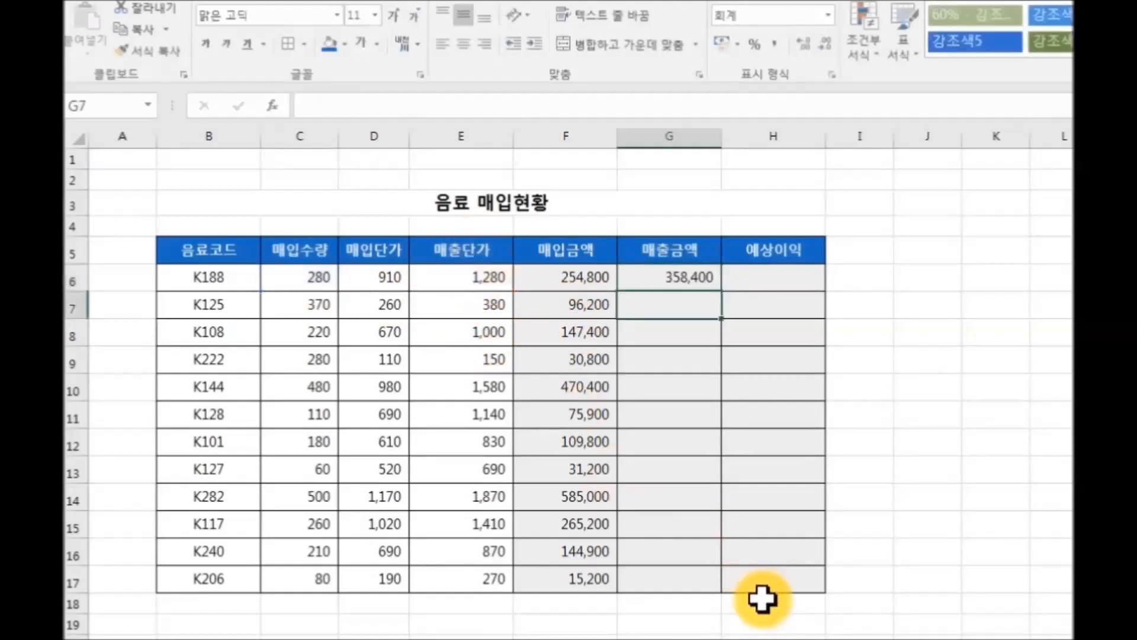
# Fill the 매출금액 formula in G6 down through G17
pyautogui.click(684, 283)
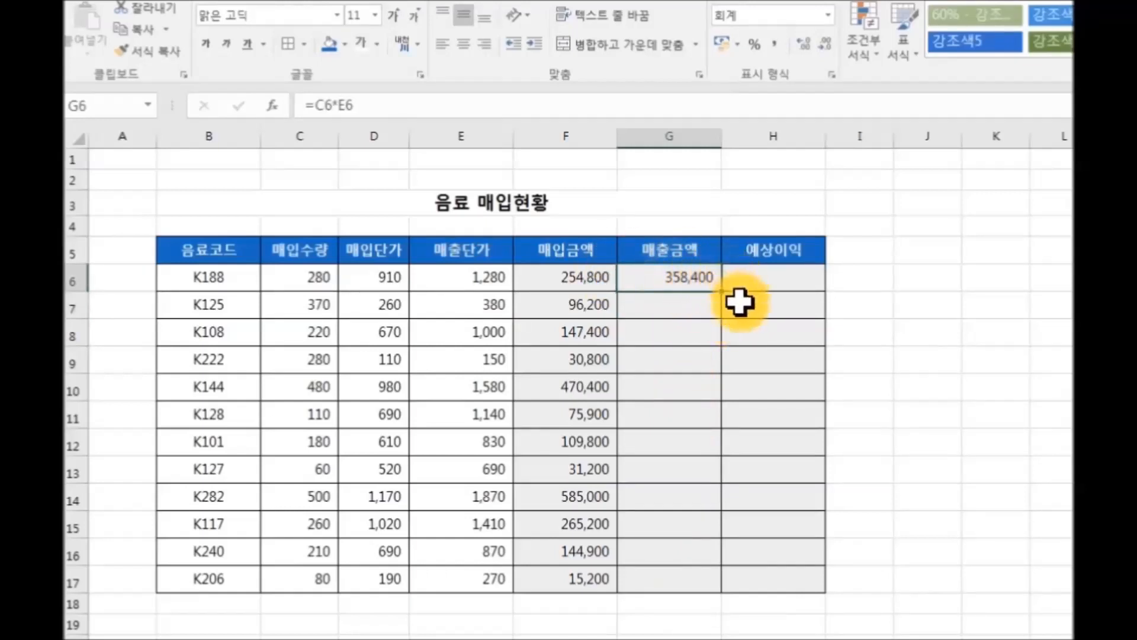
pyautogui.moveTo(724, 292); pyautogui.dragTo(738, 597)
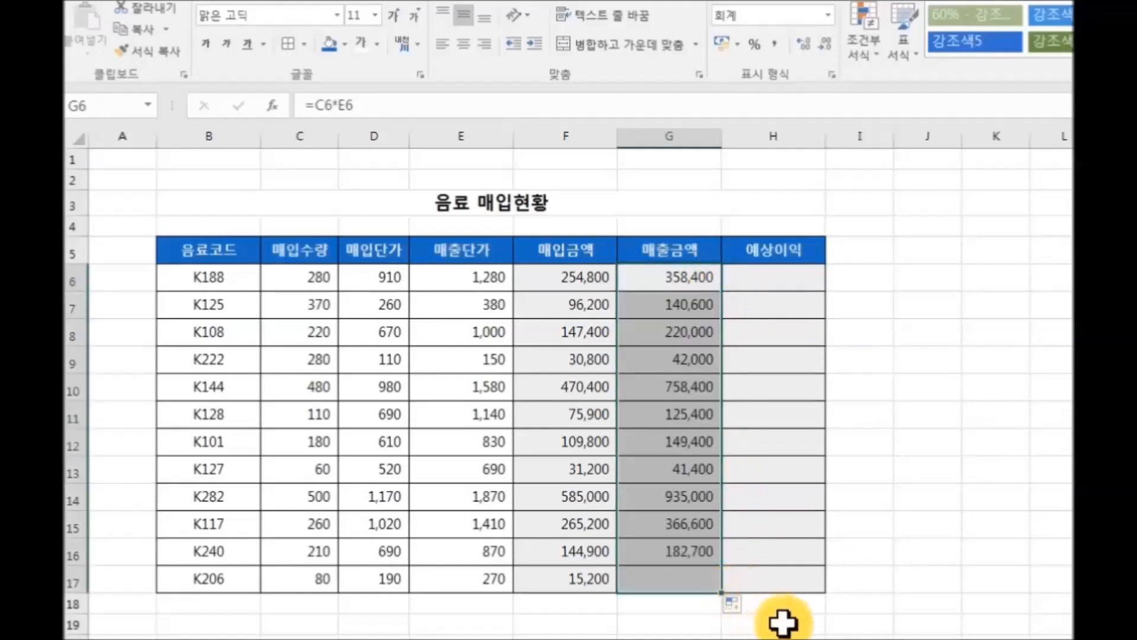
pyautogui.click(793, 622)
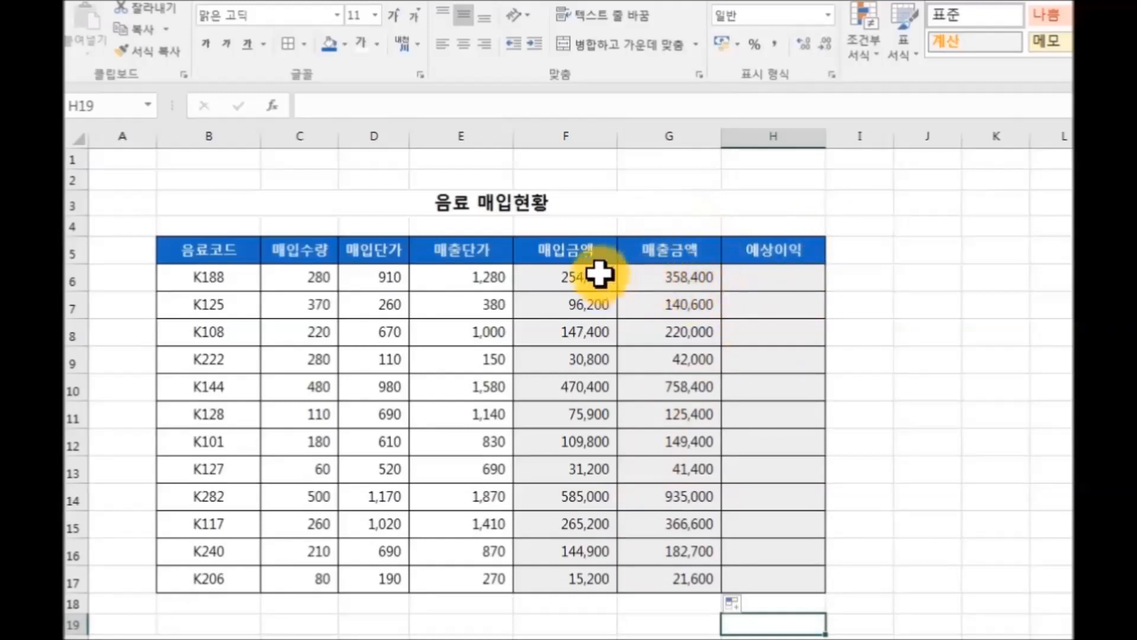
# Enter =G6-F6 in H6 for the first 예상이익 and fill it down through H17
pyautogui.click(772, 282)
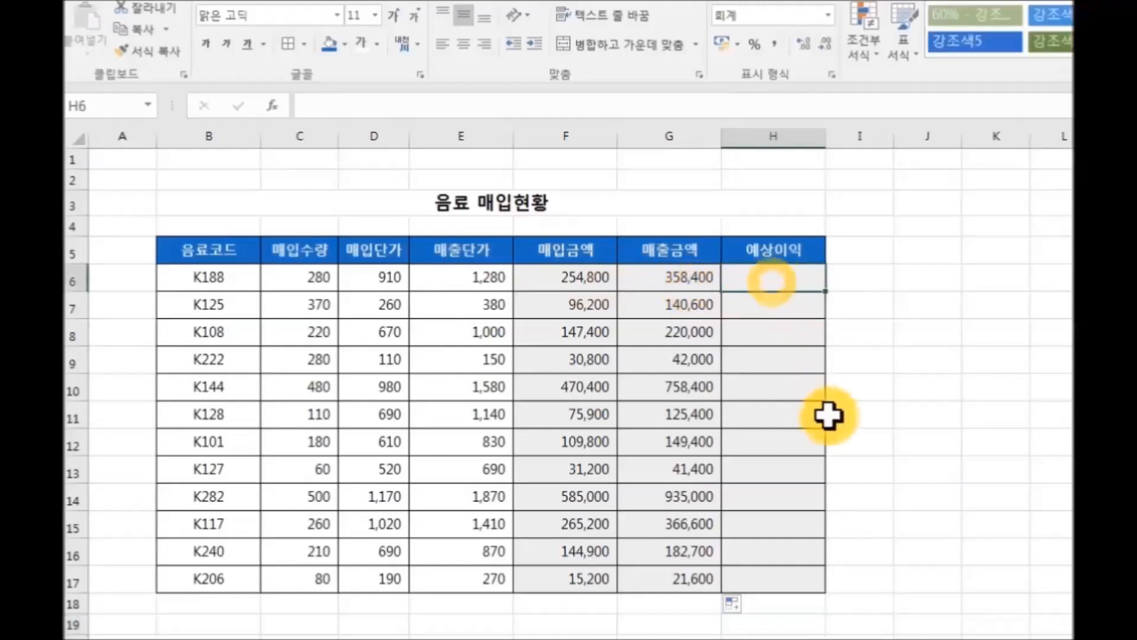
pyautogui.write('=')
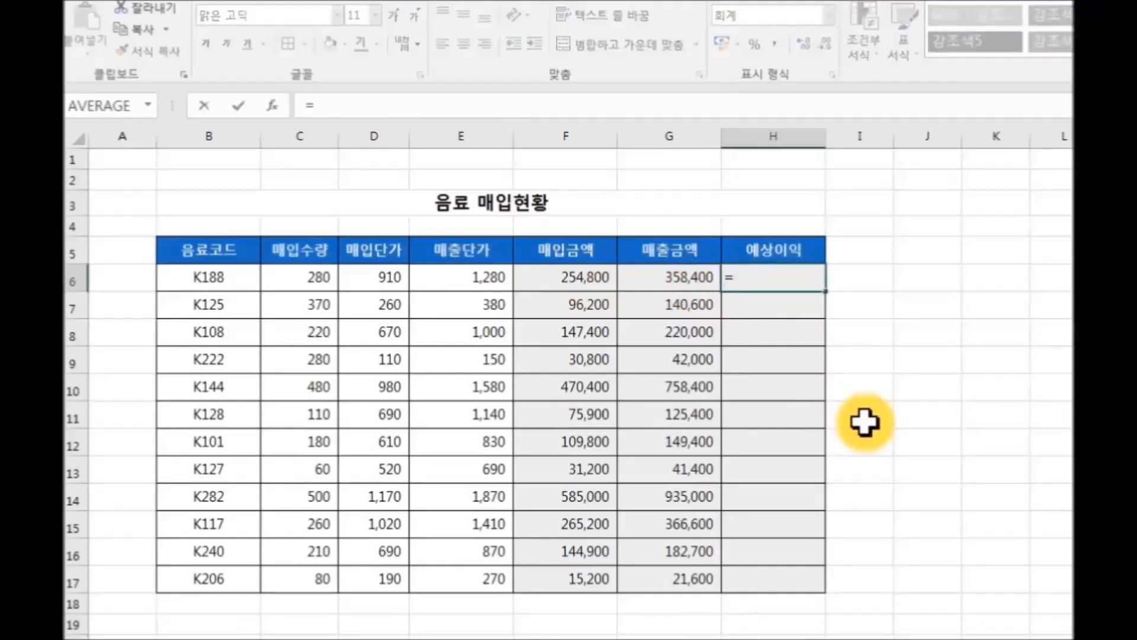
pyautogui.click(680, 279)
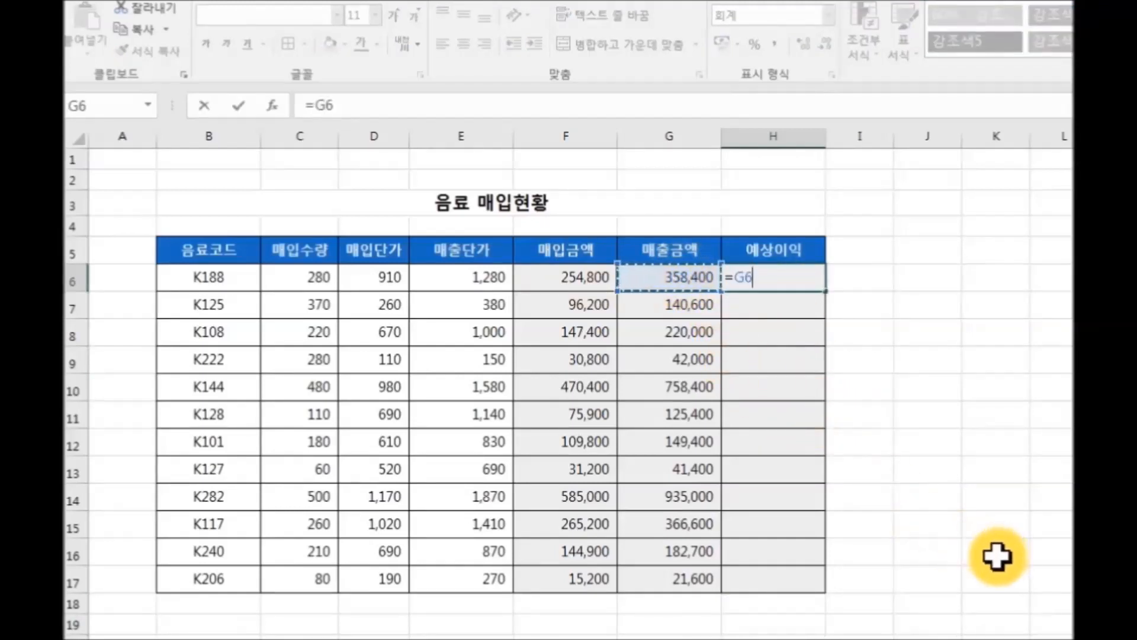
pyautogui.click(561, 279)
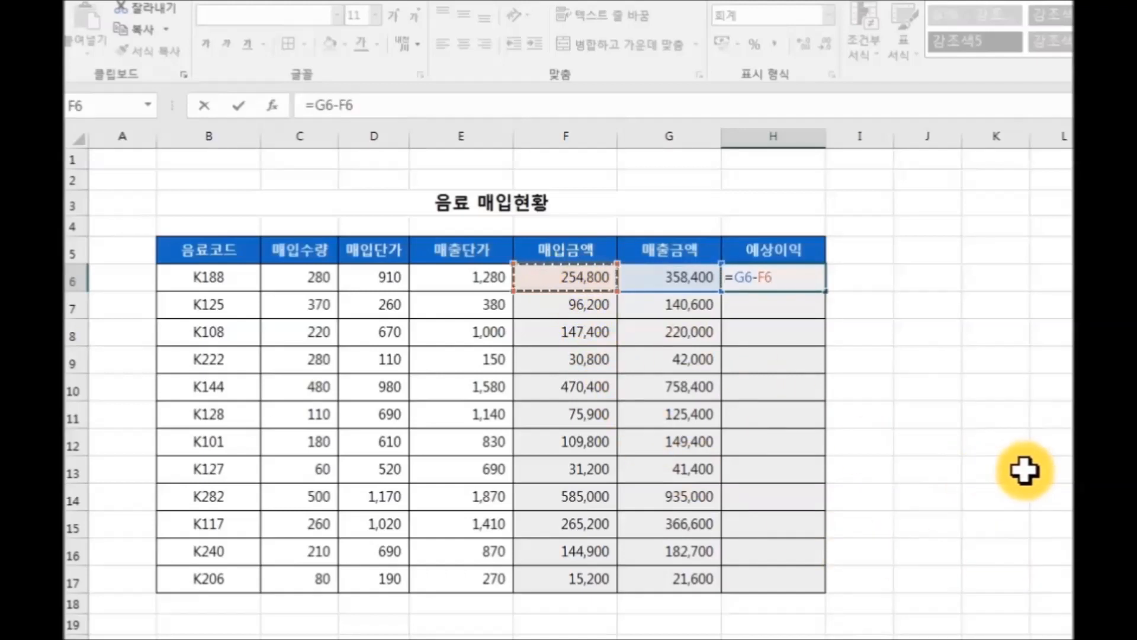
pyautogui.press('Return')
pyautogui.click(815, 287)
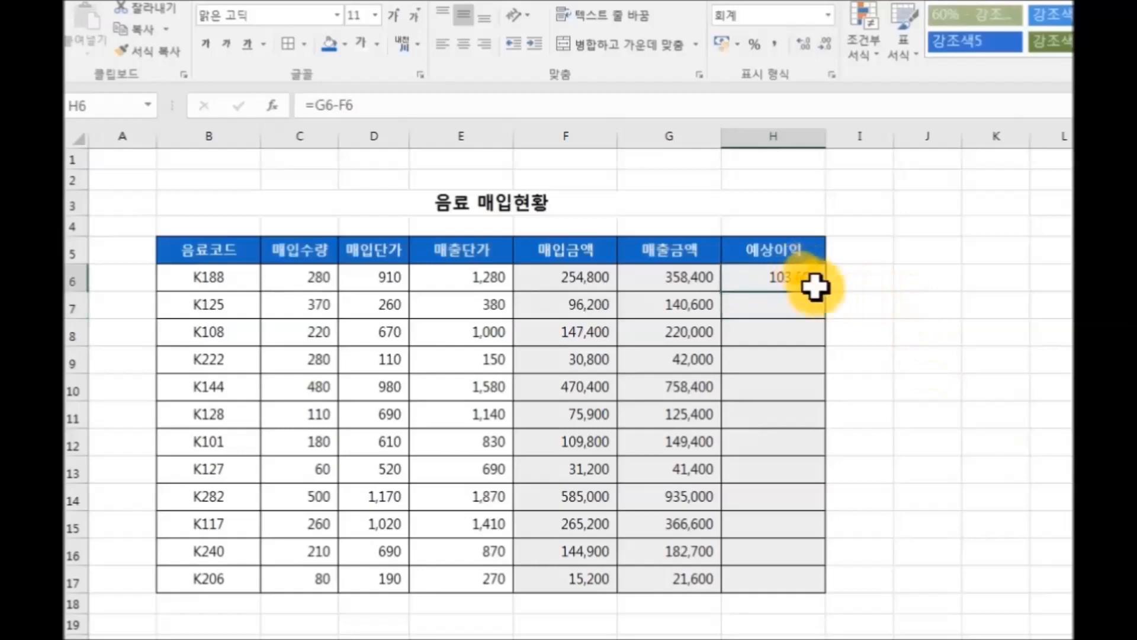
pyautogui.moveTo(825, 294); pyautogui.dragTo(820, 599)
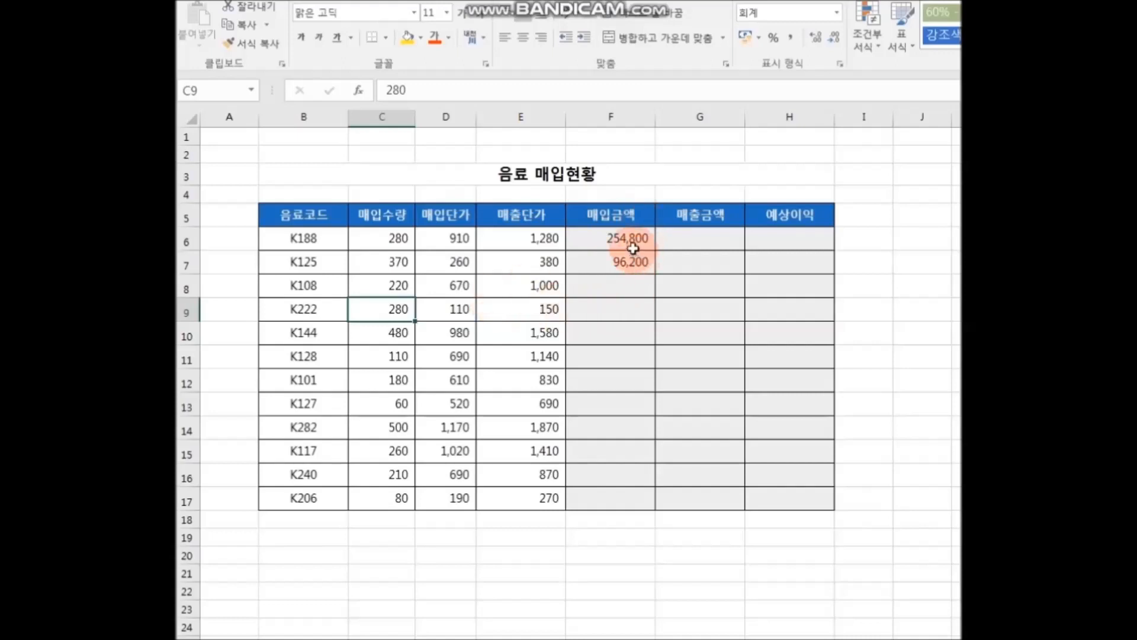
# Clear the 매입금액 formulas from F6:F7
pyautogui.moveTo(632, 242); pyautogui.dragTo(628, 259)
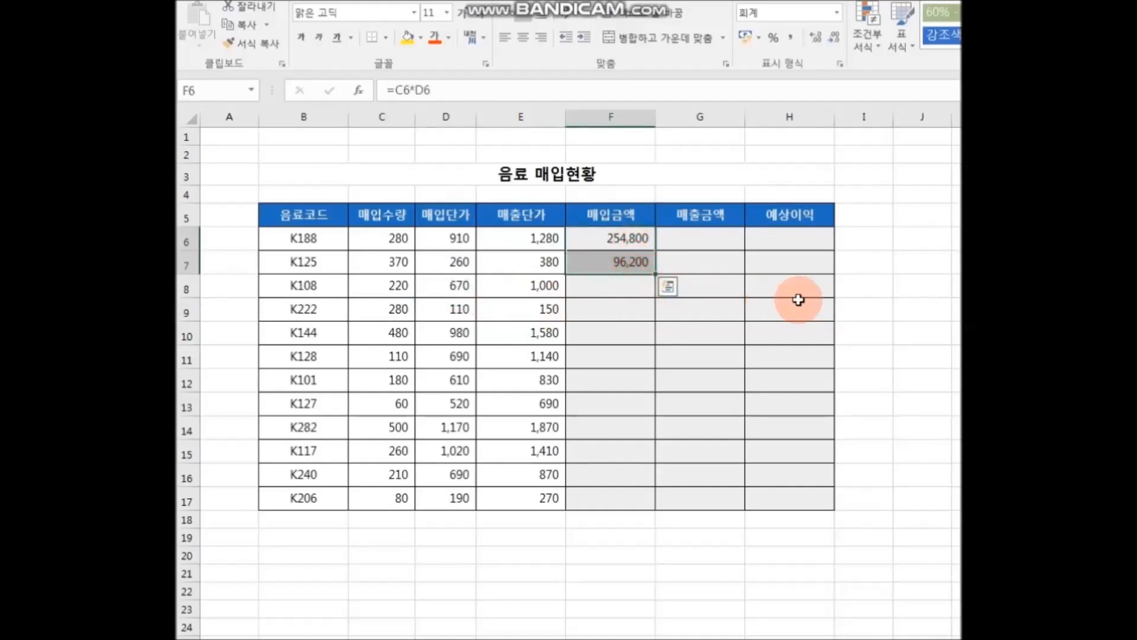
pyautogui.press('Delete')
pyautogui.click(794, 570)
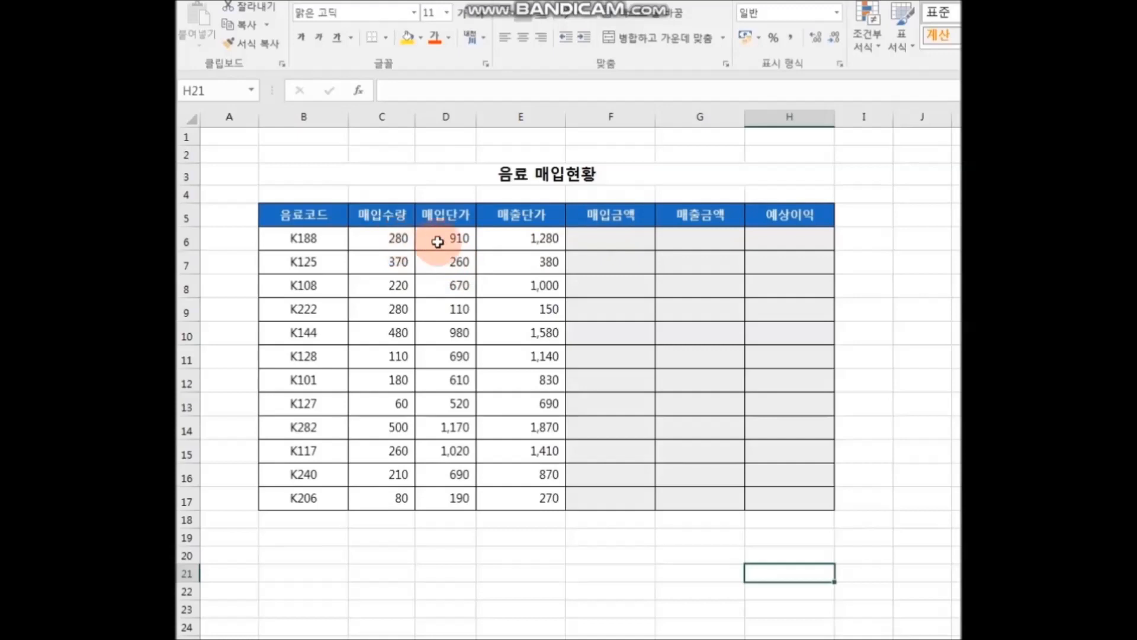
# Enter =C6*D6 in the emptied cell F6 to calculate the 매입금액 for K188
pyautogui.click(583, 240)
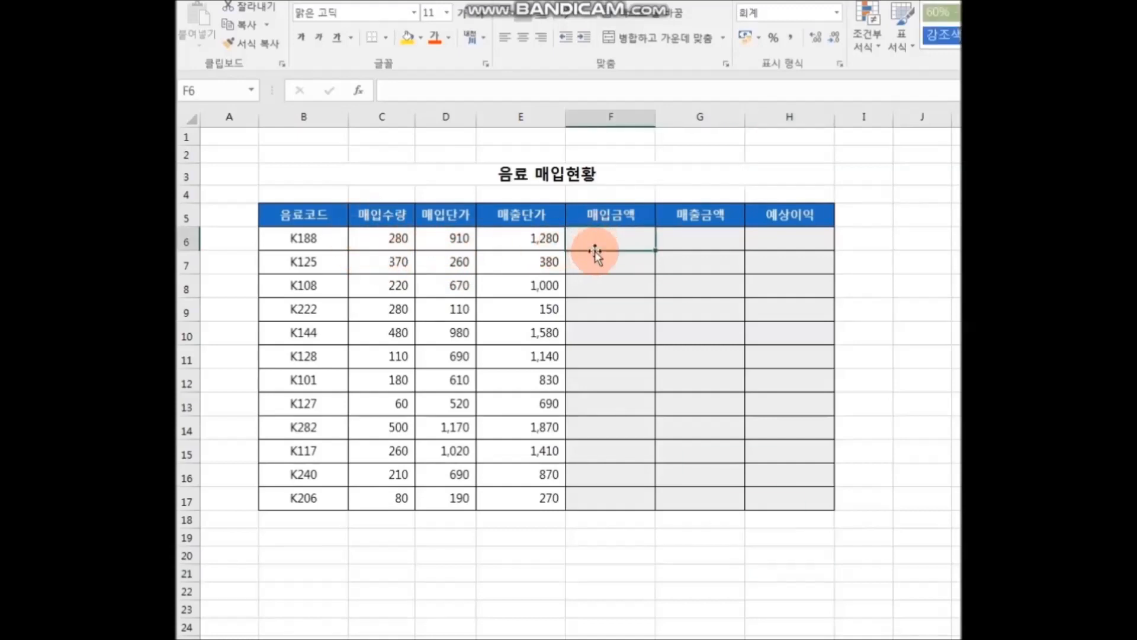
pyautogui.write('=')
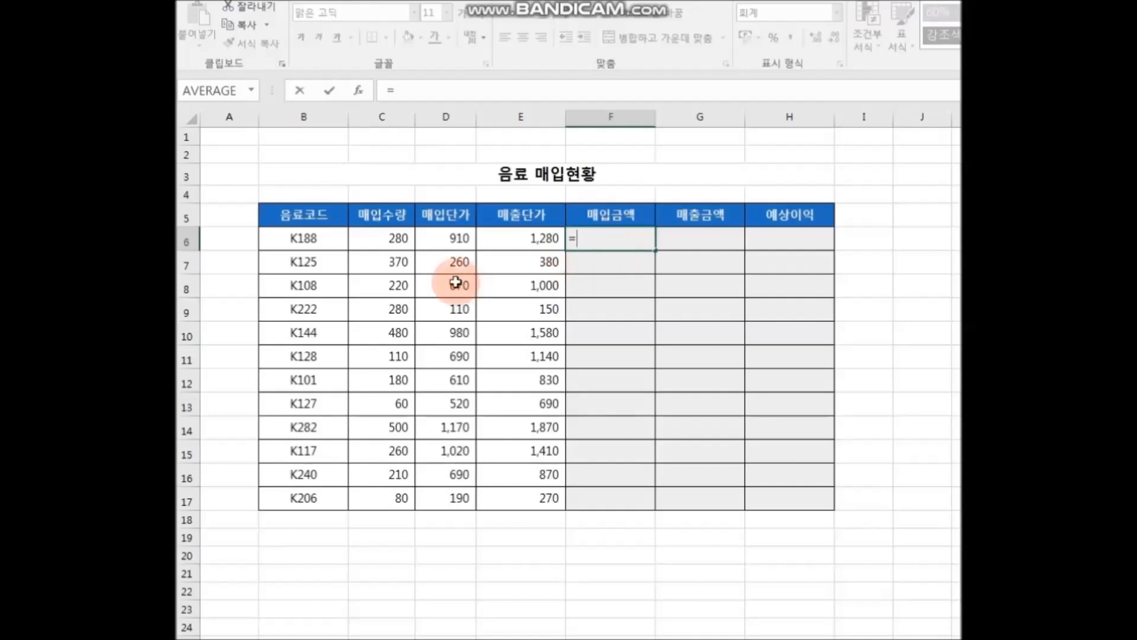
pyautogui.click(391, 247)
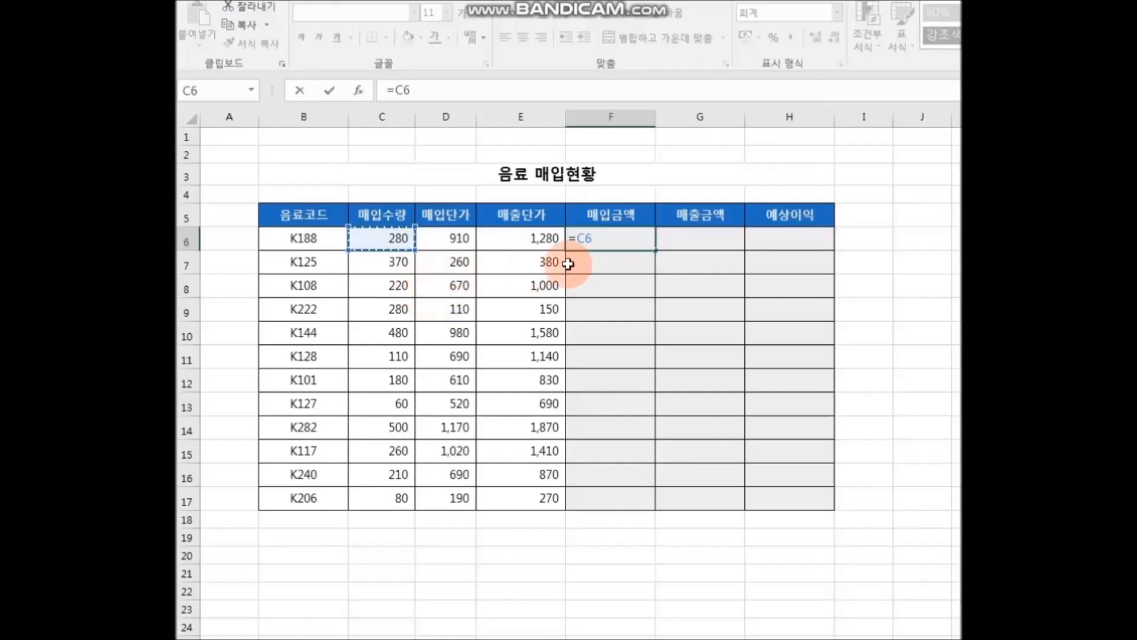
pyautogui.write('*')
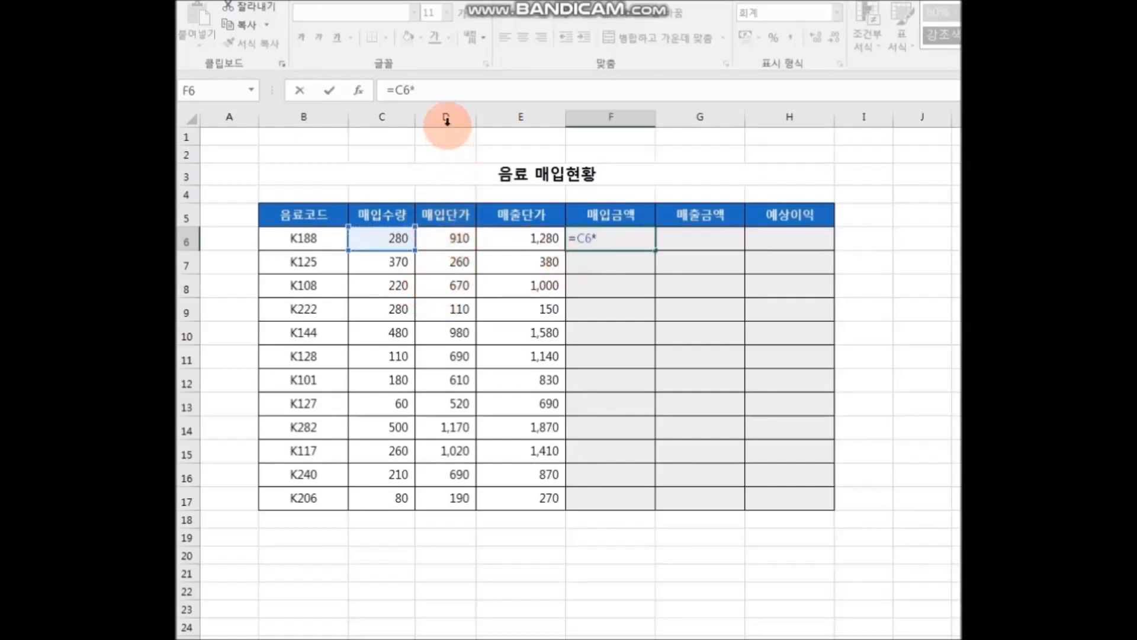
pyautogui.click(456, 238)
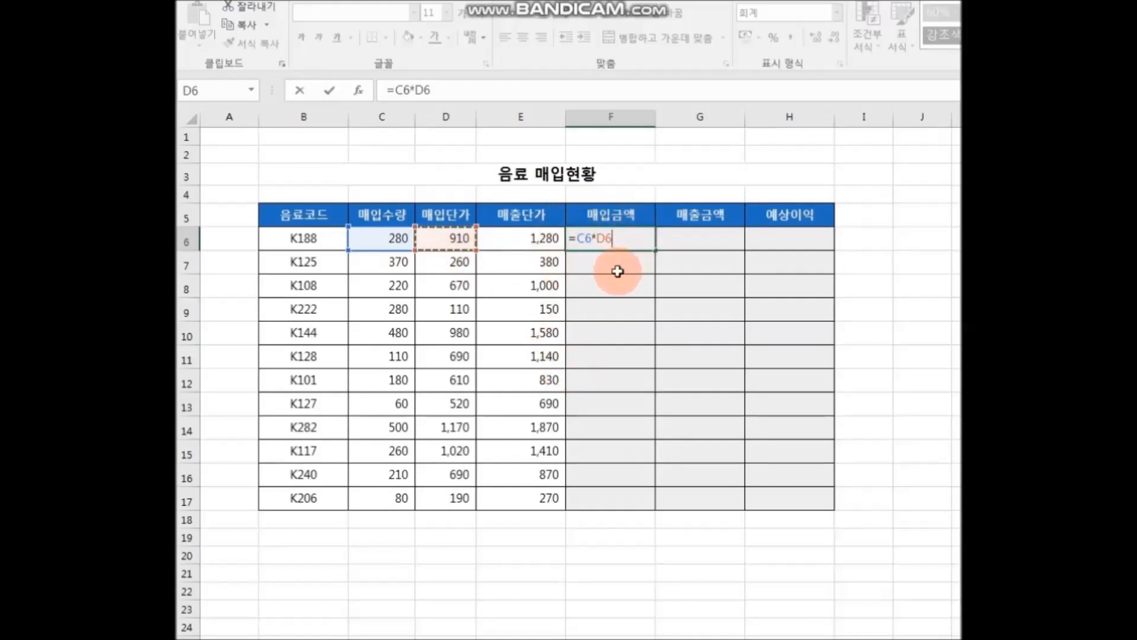
pyautogui.press('Return')
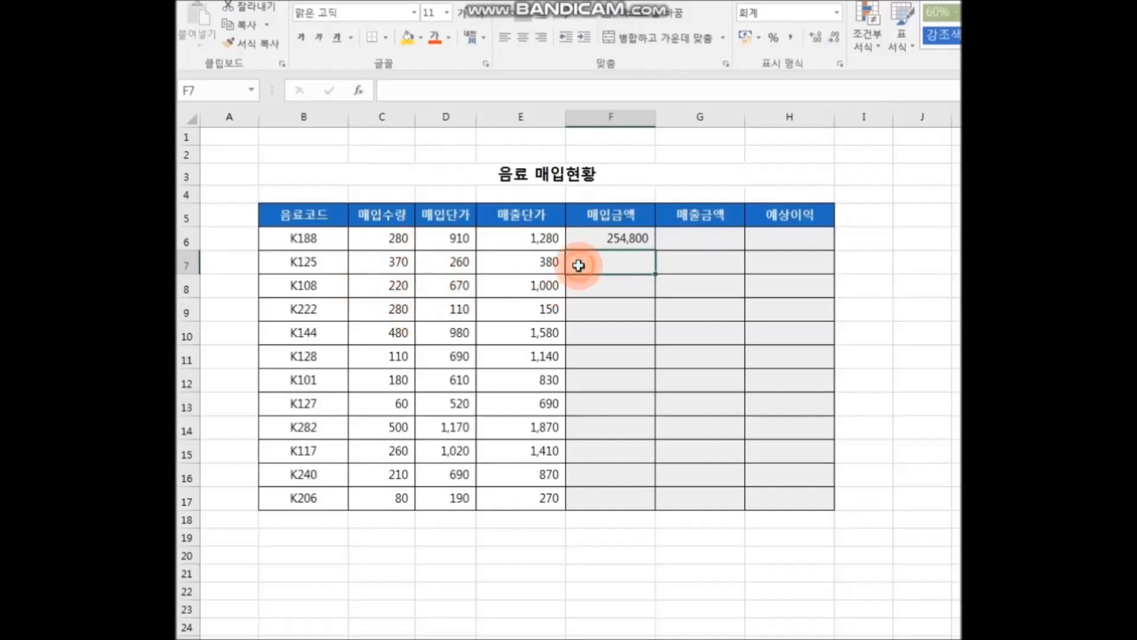
# Enter =C7*D7 in F7 to calculate the 매입금액 for K125
pyautogui.write('=')
pyautogui.click(396, 264)
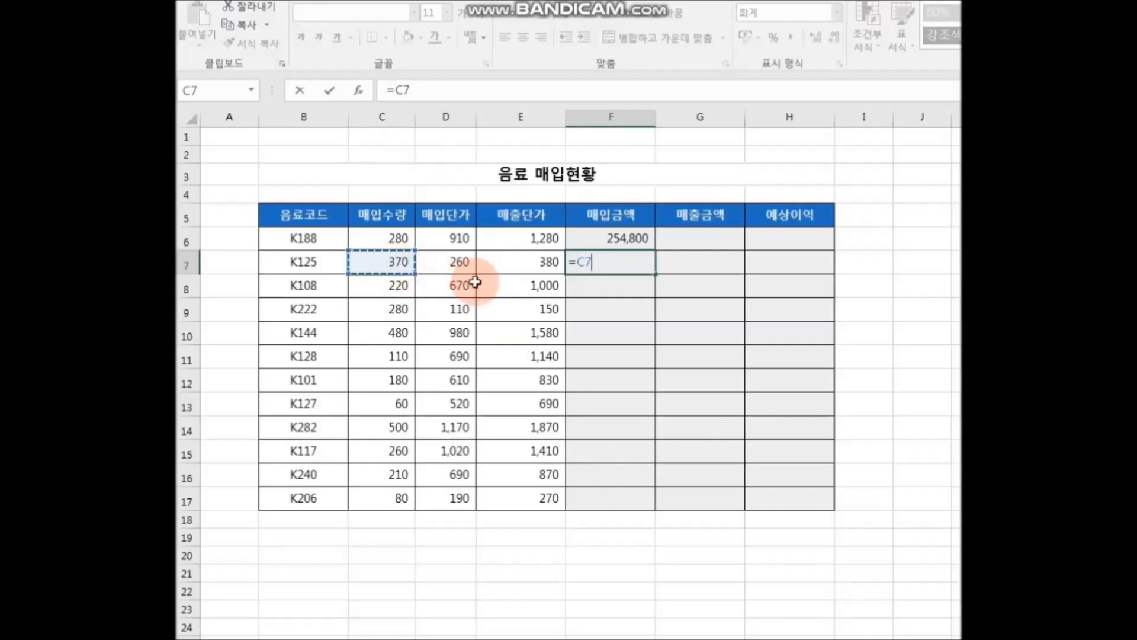
pyautogui.write('*')
pyautogui.click(455, 266)
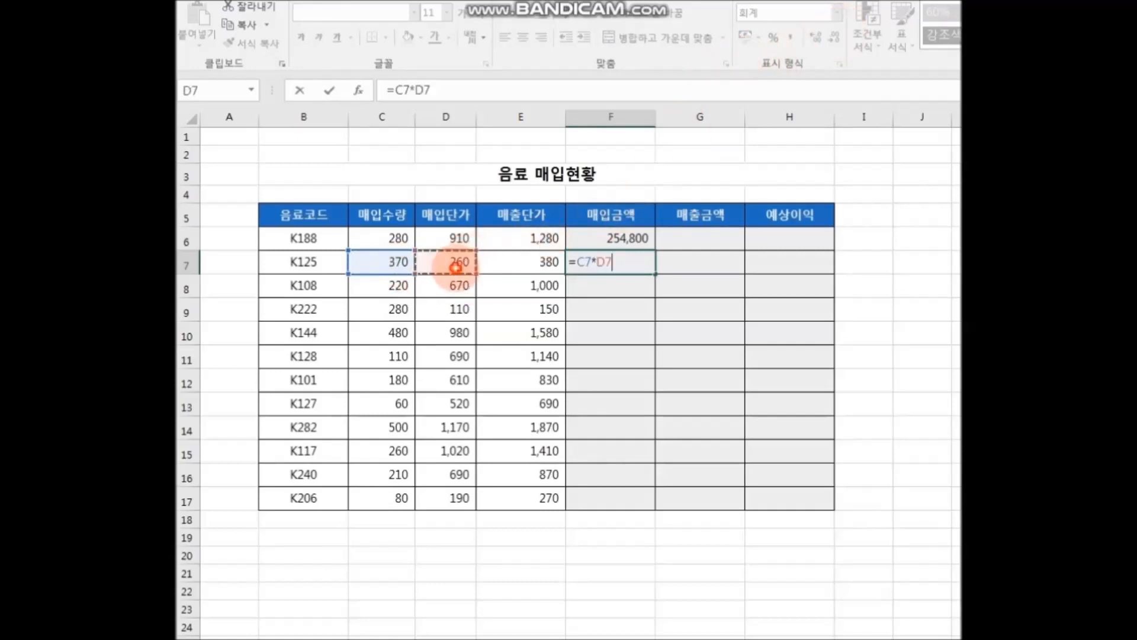
pyautogui.press('Return')
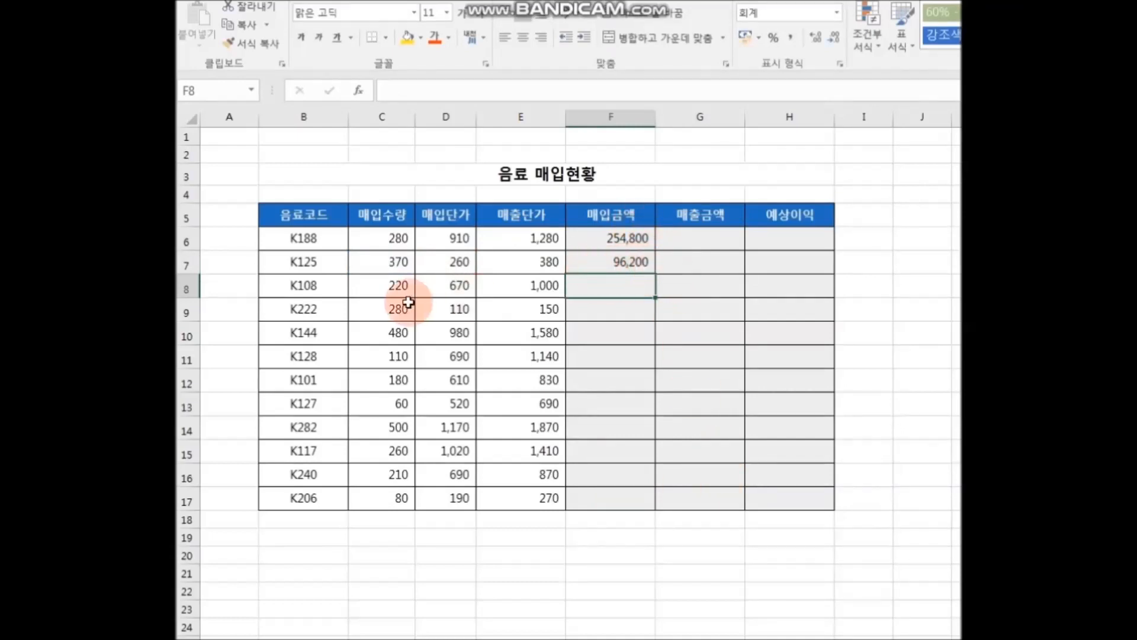
# Fill the 매입금액 formula in F7 down through F17
pyautogui.click(616, 261)
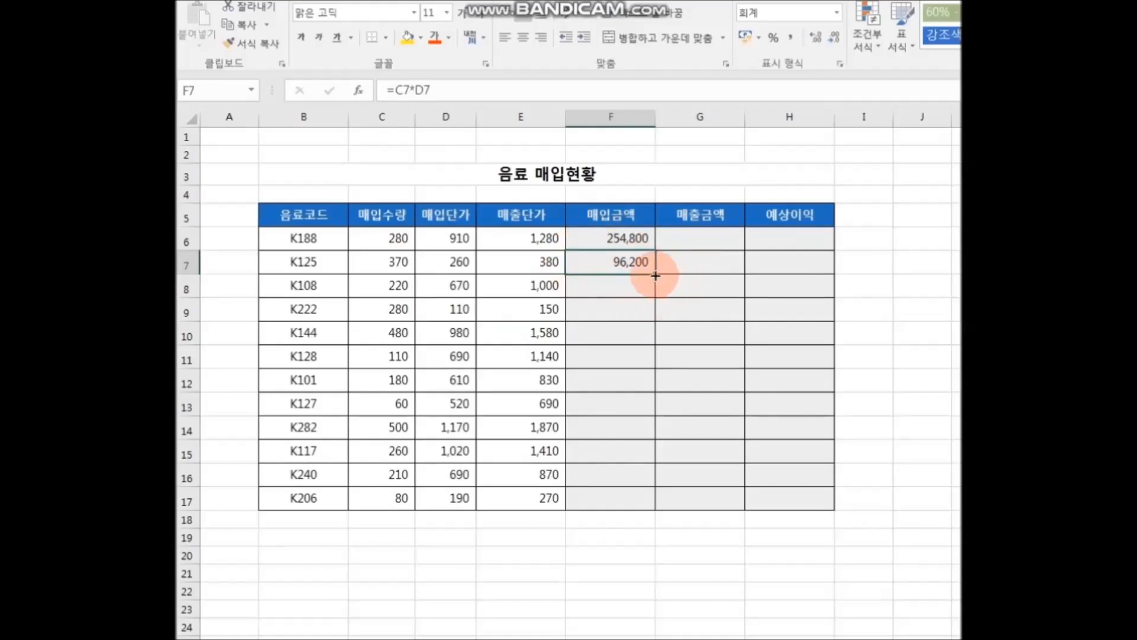
pyautogui.moveTo(654, 274); pyautogui.dragTo(656, 504)
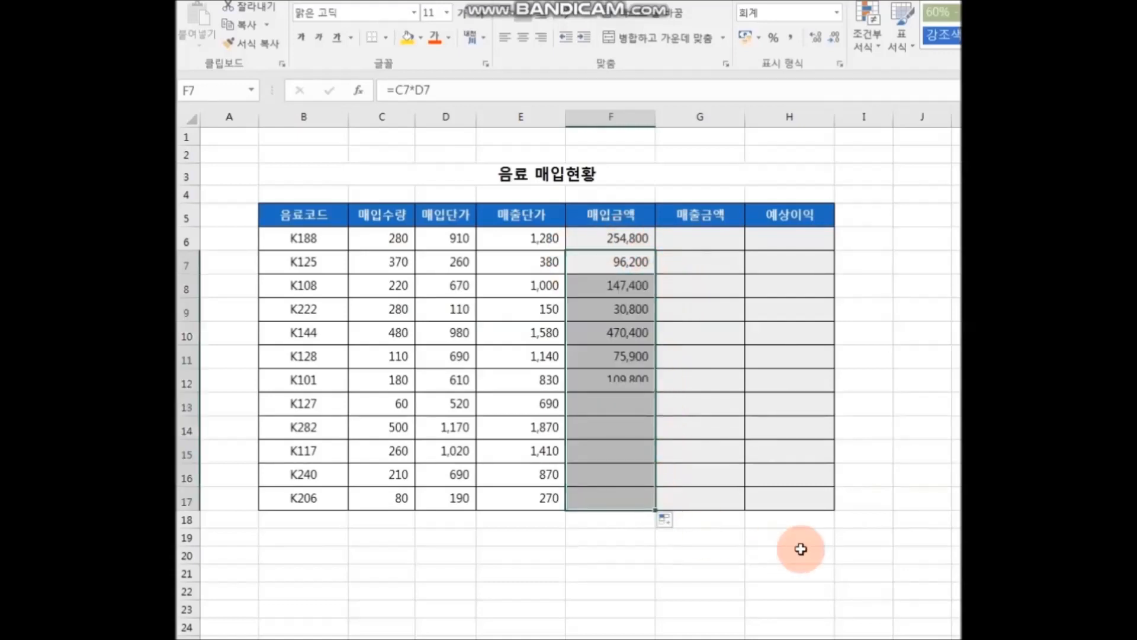
pyautogui.click(806, 570)
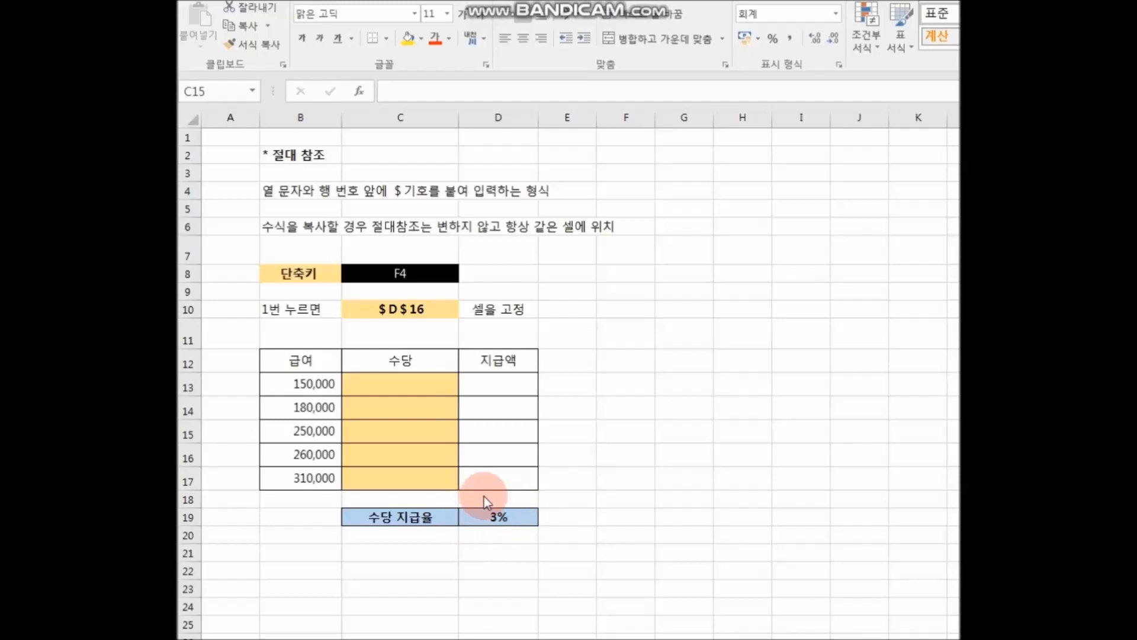
pyautogui.click(527, 515)
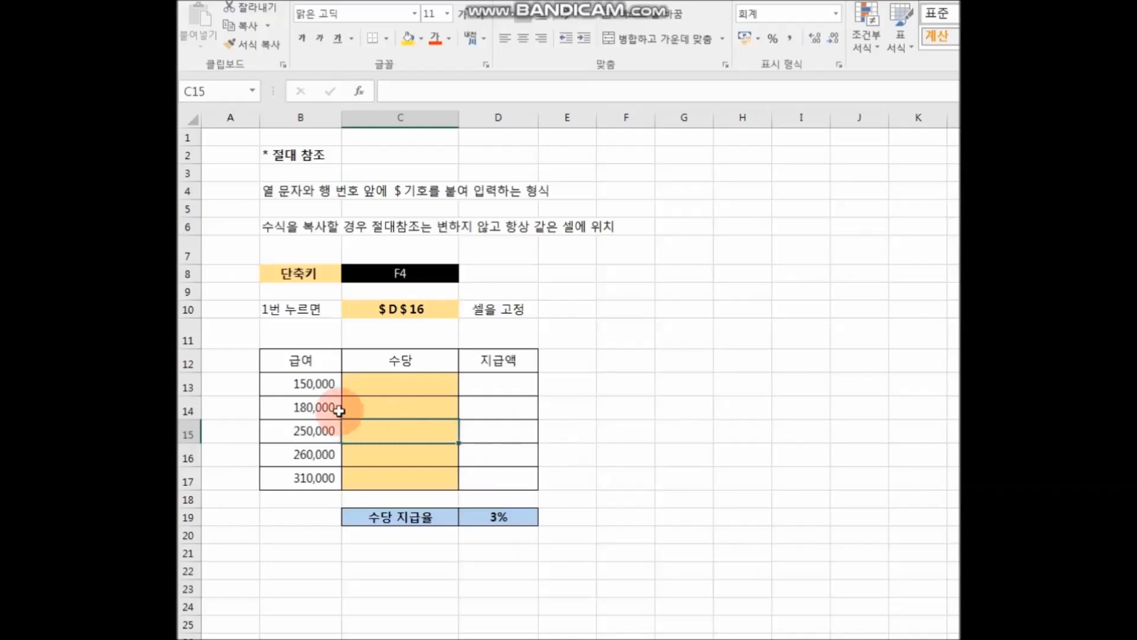
pyautogui.click(314, 385)
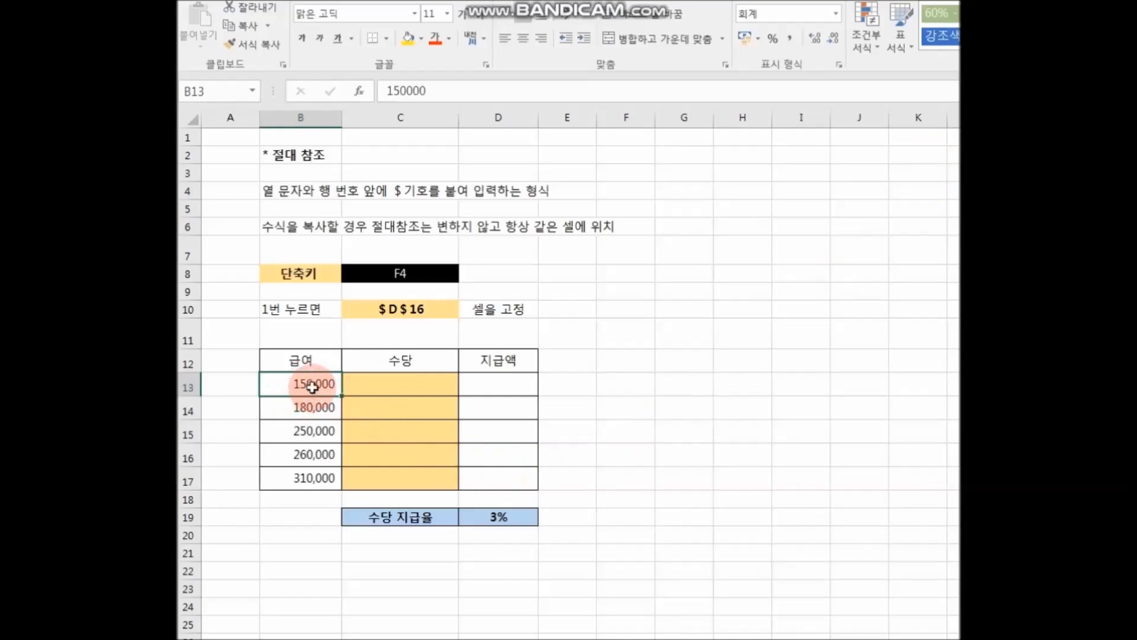
pyautogui.click(385, 386)
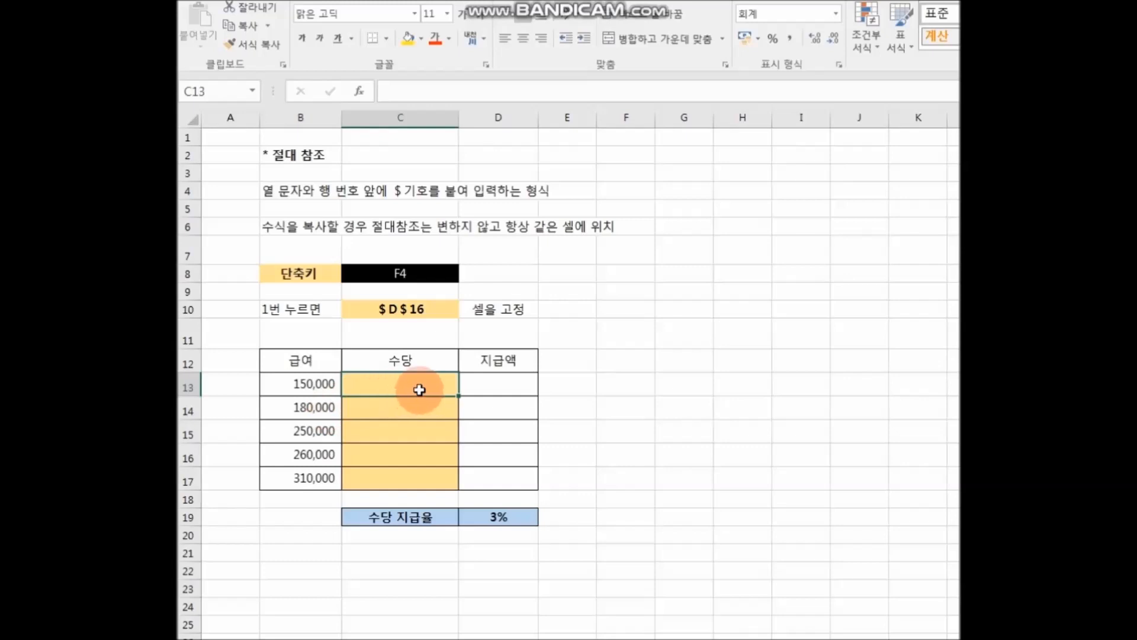
pyautogui.click(502, 516)
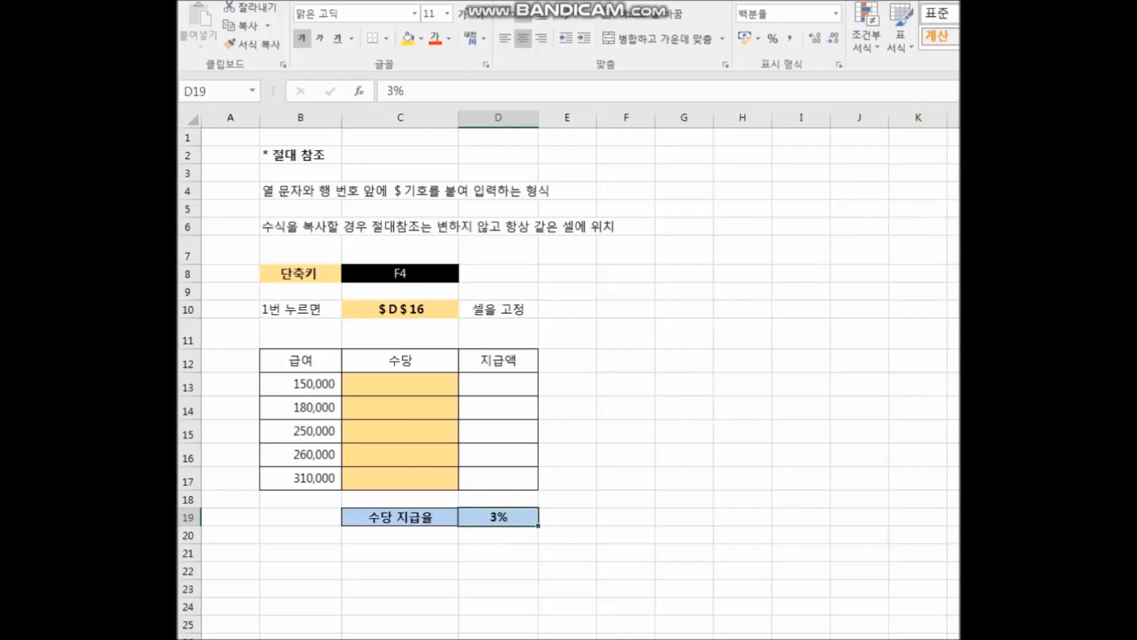
pyautogui.moveTo(516, 526)
pyautogui.mouseDown()
pyautogui.moveTo(481, 497)
pyautogui.moveTo(503, 529)
pyautogui.moveTo(529, 503)
pyautogui.moveTo(426, 378)
pyautogui.mouseUp()
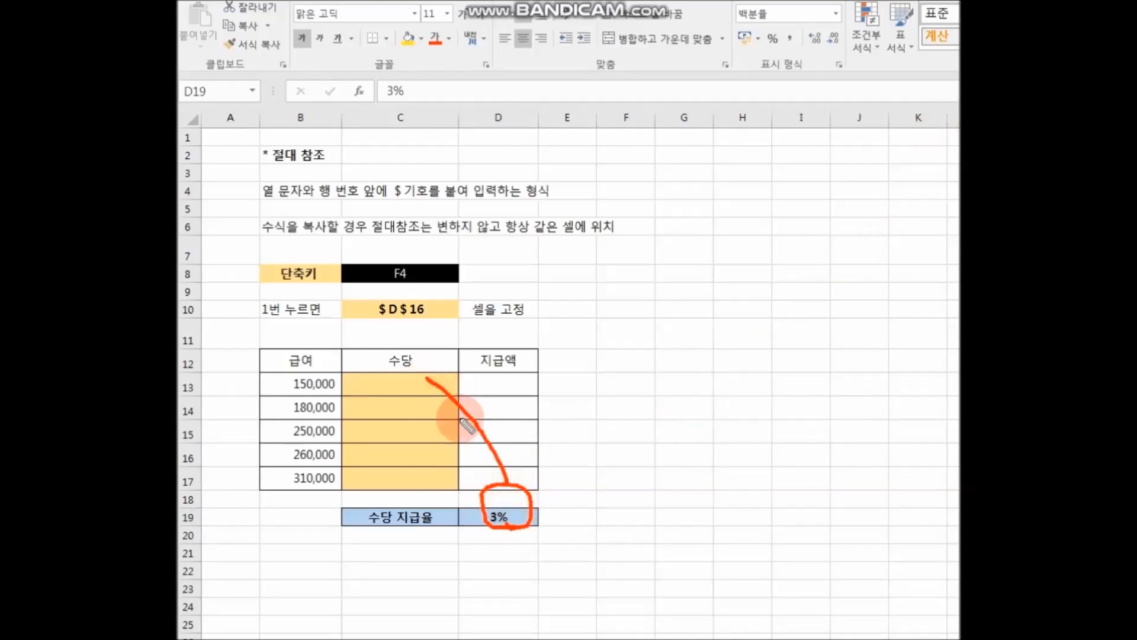
pyautogui.moveTo(431, 407); pyautogui.dragTo(508, 484)
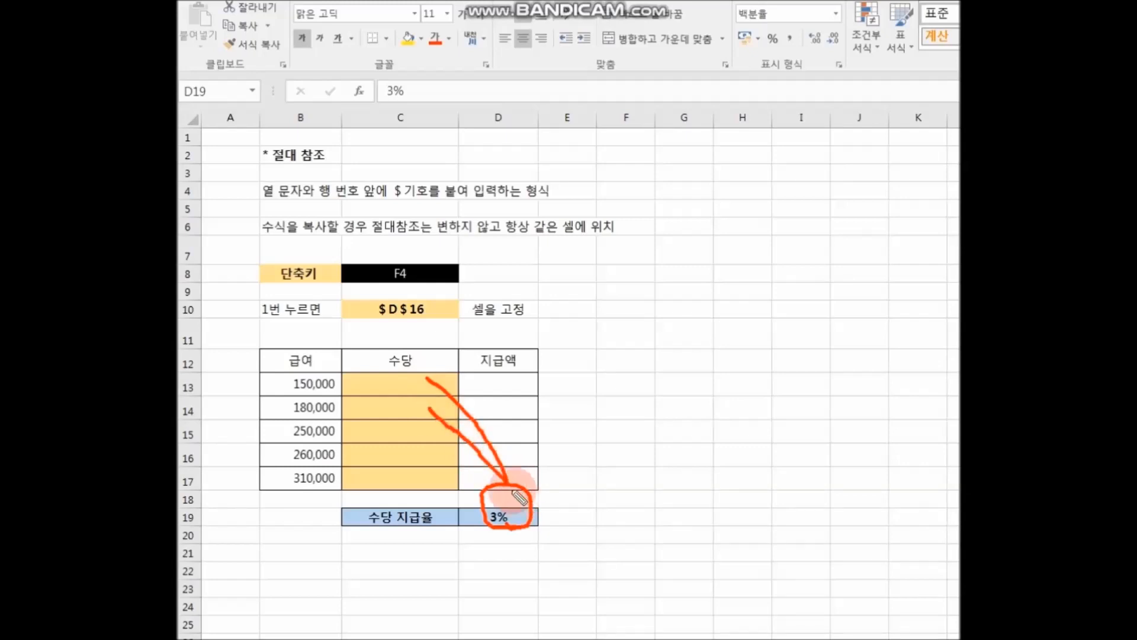
pyautogui.moveTo(422, 433); pyautogui.dragTo(506, 480)
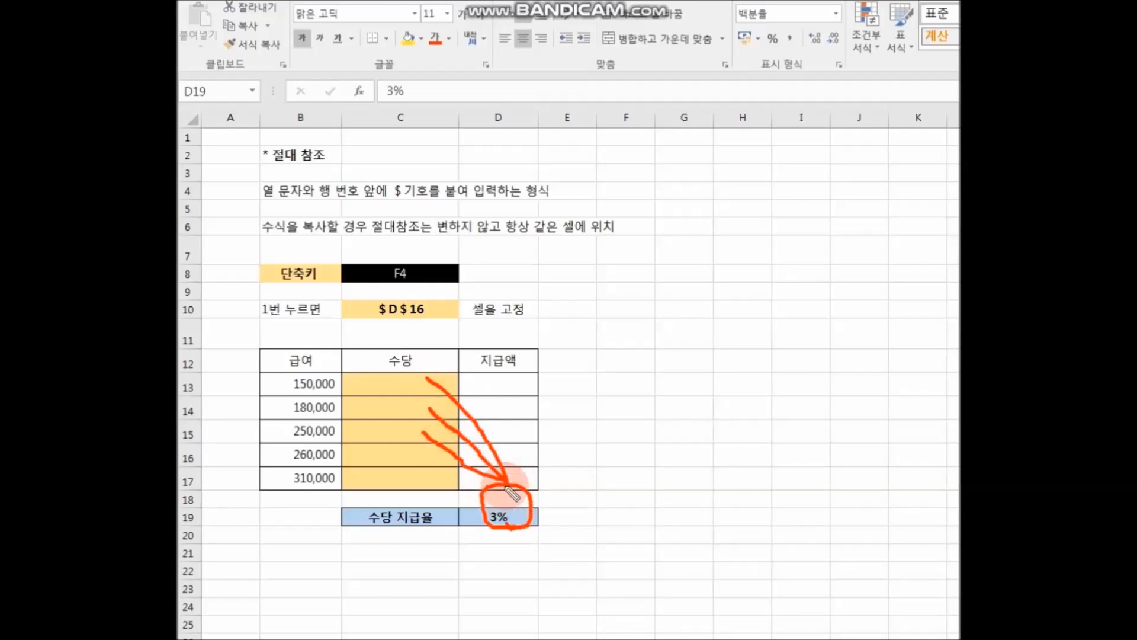
pyautogui.moveTo(422, 455); pyautogui.dragTo(506, 480)
pyautogui.moveTo(419, 475); pyautogui.dragTo(506, 480)
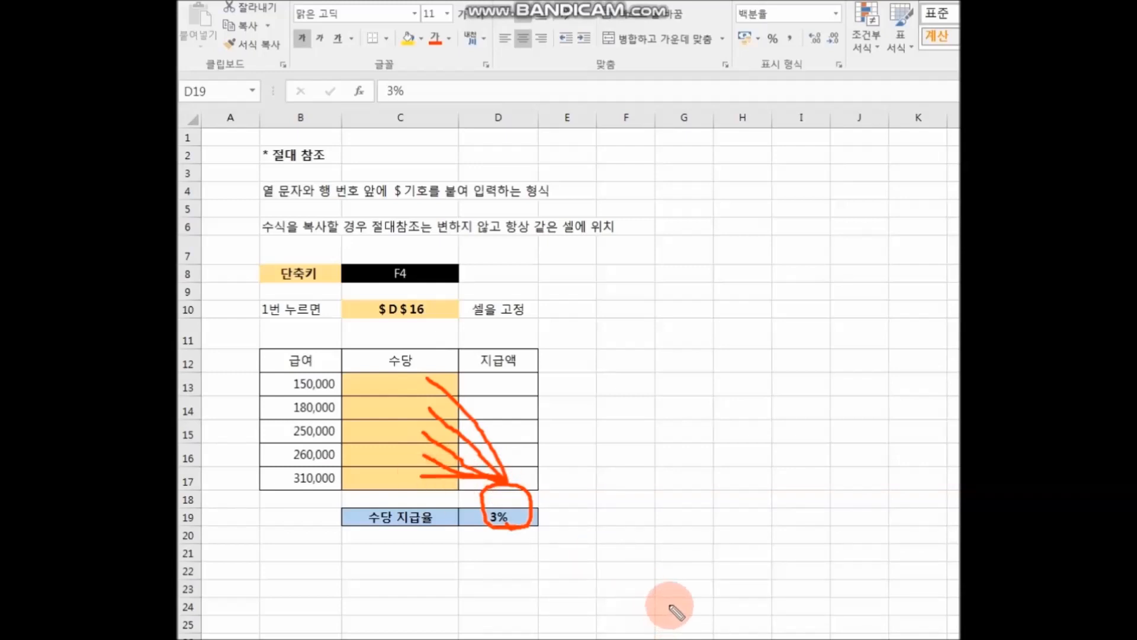
pyautogui.click(320, 378)
pyautogui.click(359, 379)
pyautogui.click(325, 404)
pyautogui.click(376, 414)
pyautogui.click(367, 428)
pyautogui.click(326, 452)
pyautogui.click(376, 453)
pyautogui.click(329, 476)
pyautogui.click(369, 472)
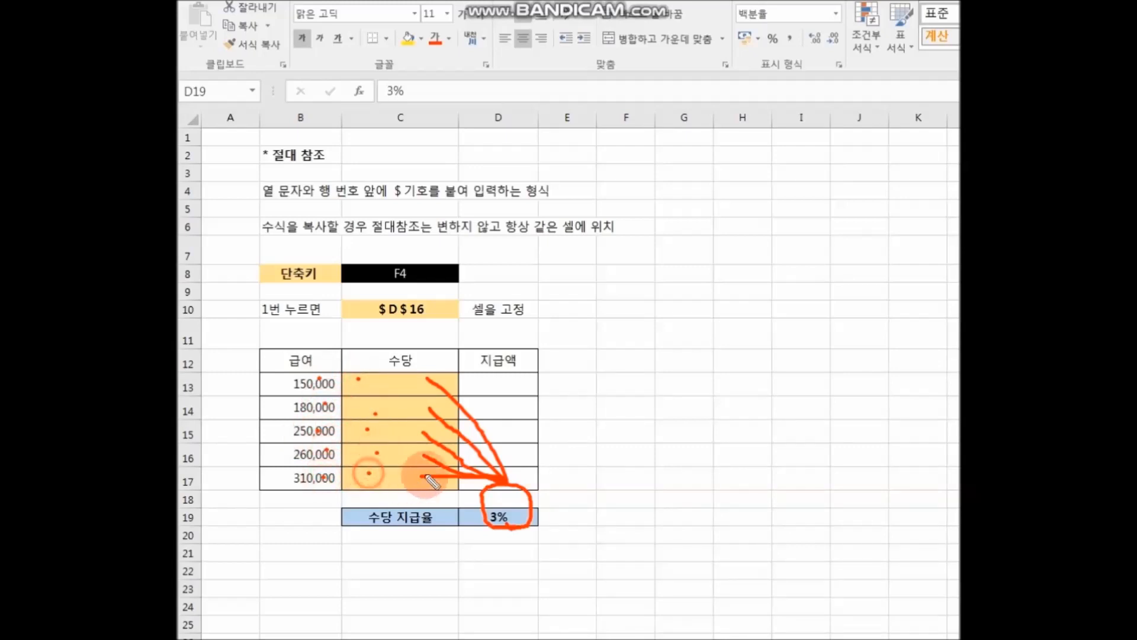
pyautogui.moveTo(525, 401)
pyautogui.mouseDown()
pyautogui.moveTo(529, 369)
pyautogui.moveTo(541, 404)
pyautogui.mouseUp()
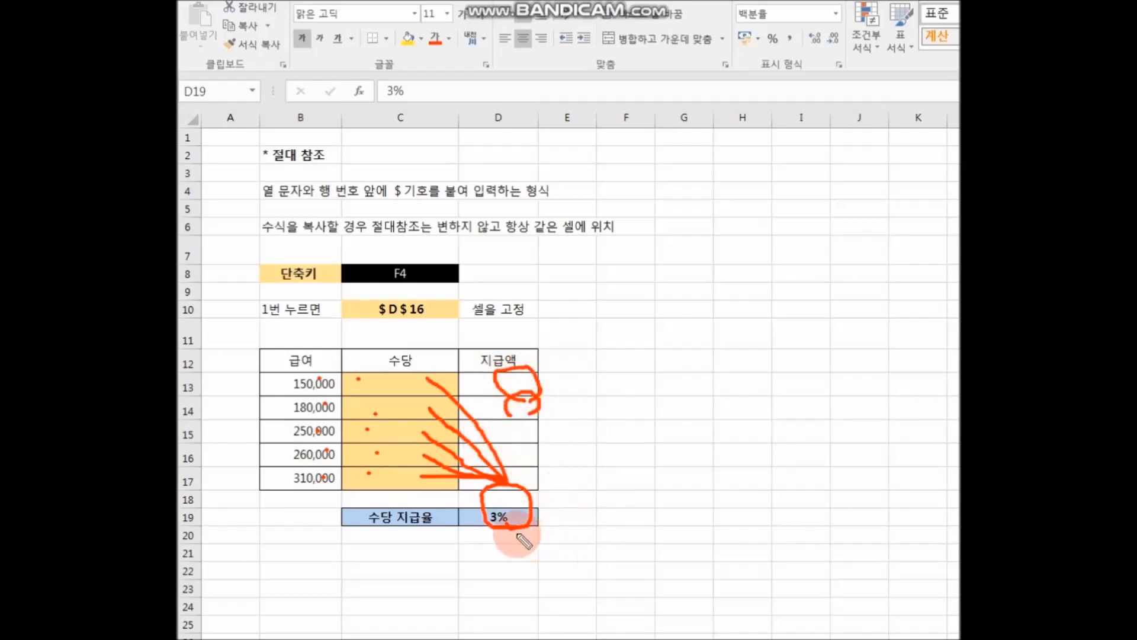
pyautogui.moveTo(516, 484)
pyautogui.mouseDown()
pyautogui.moveTo(436, 400)
pyautogui.moveTo(448, 421)
pyautogui.mouseUp()
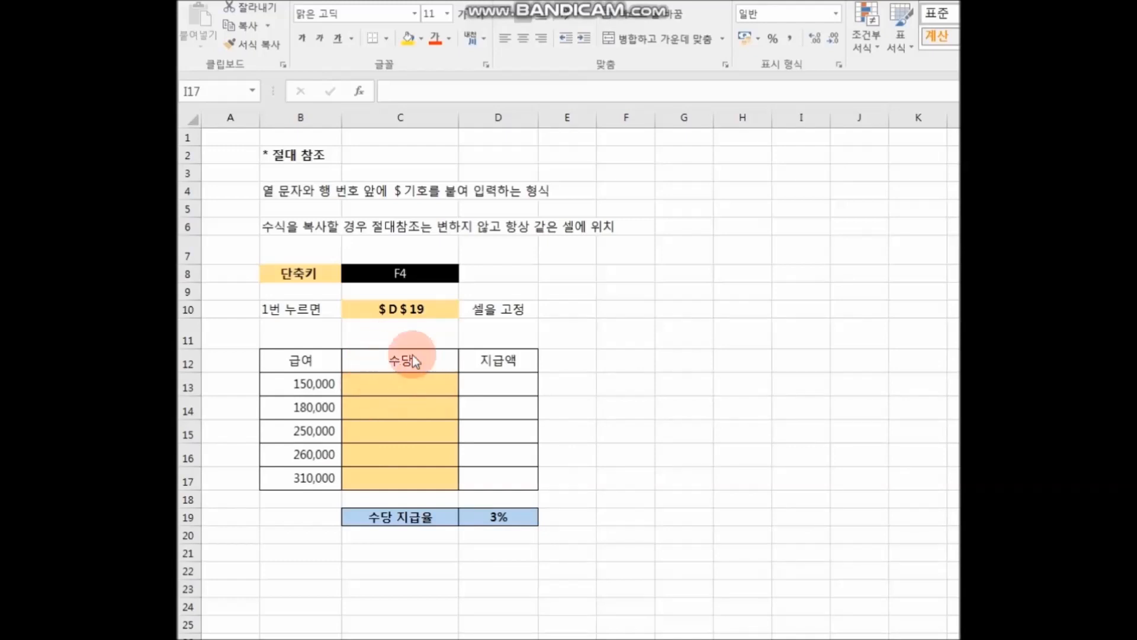
# Enter =B13*D19 in C13 to calculate the 수당 for the 150,000 급여 with a relative rate reference
pyautogui.click(379, 381)
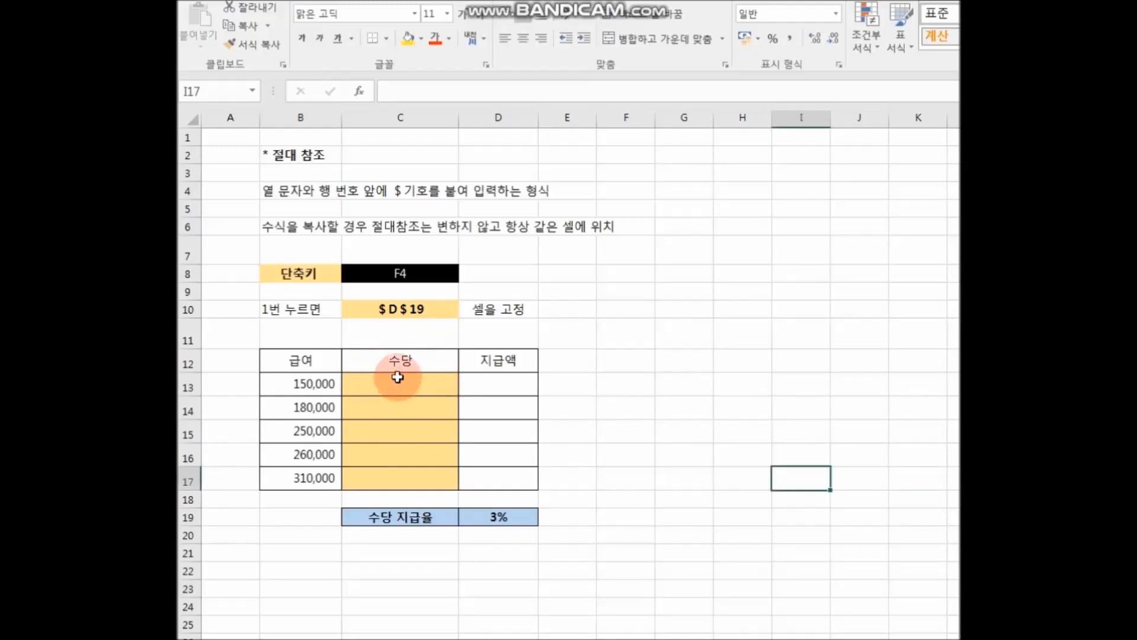
pyautogui.click(393, 384)
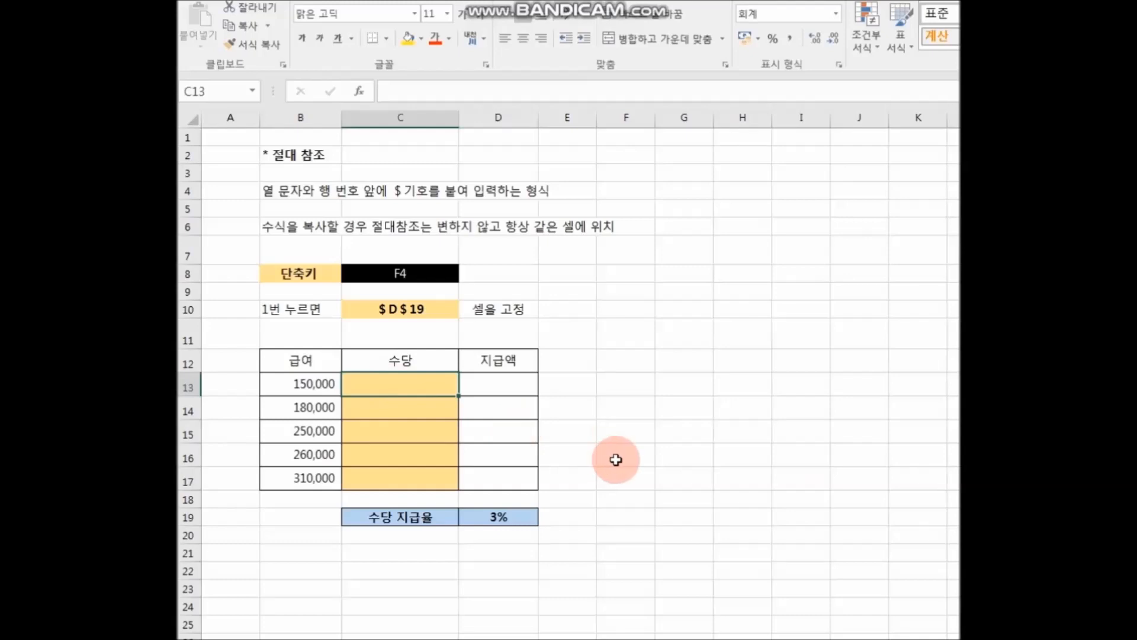
pyautogui.write('=')
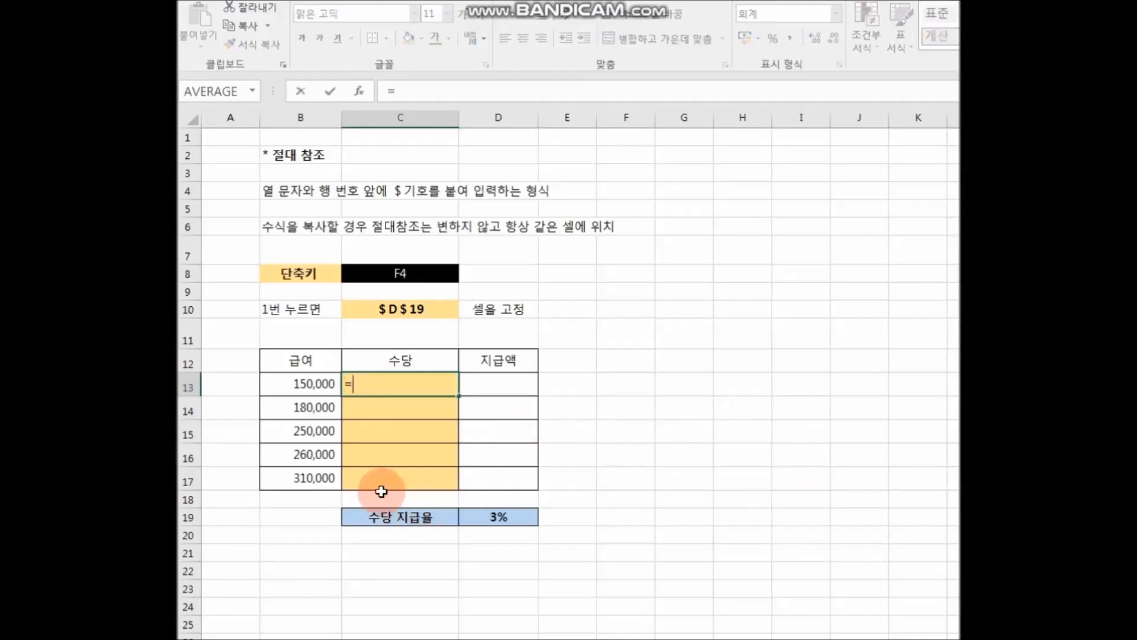
pyautogui.click(285, 382)
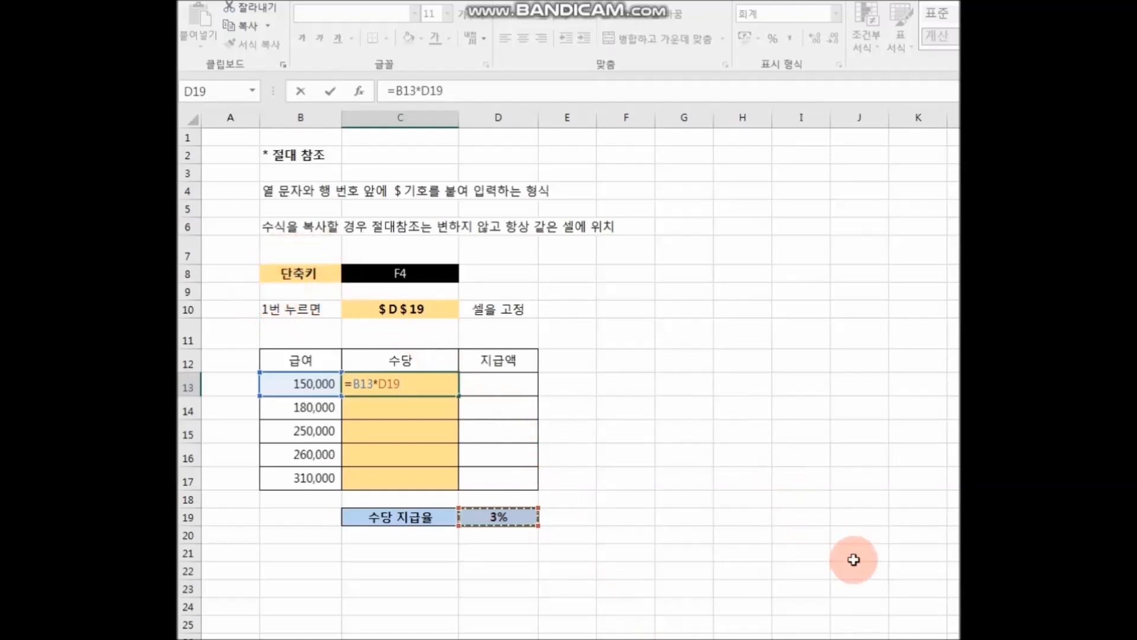
pyautogui.press('Return')
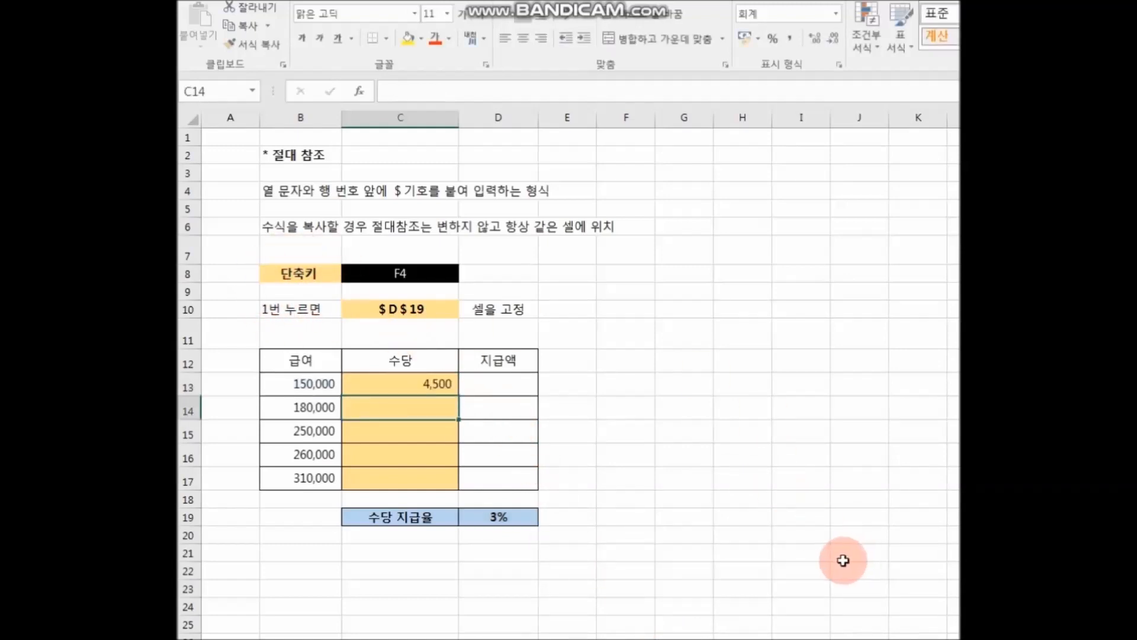
# Fill the relative 수당 formula in C13 down through C17
pyautogui.click(421, 384)
pyautogui.moveTo(459, 395); pyautogui.dragTo(458, 487)
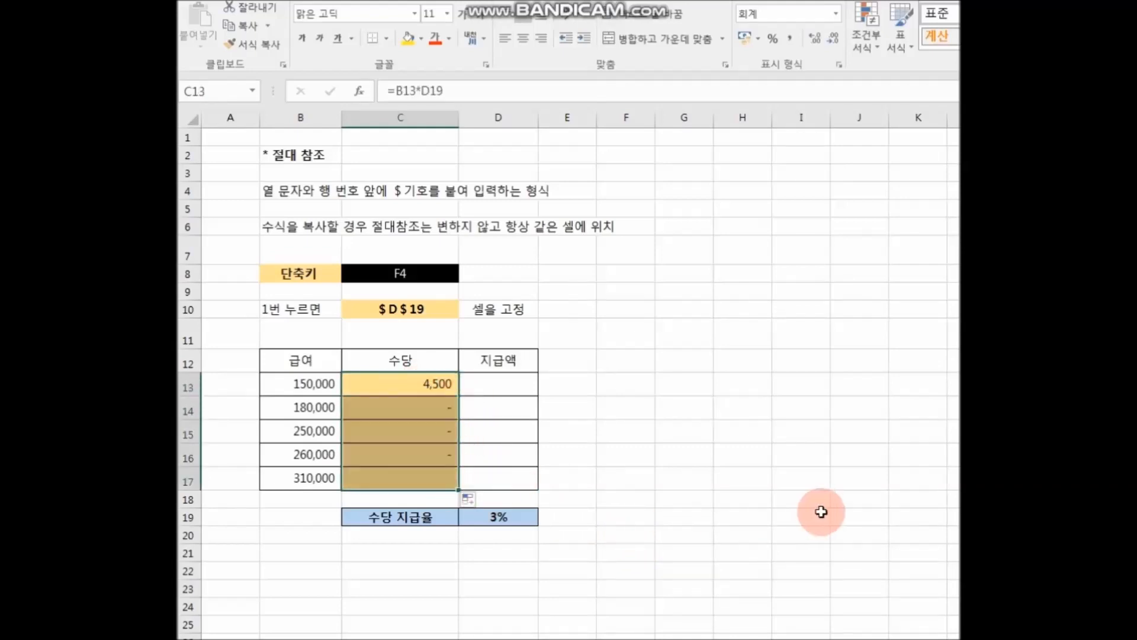
pyautogui.click(740, 502)
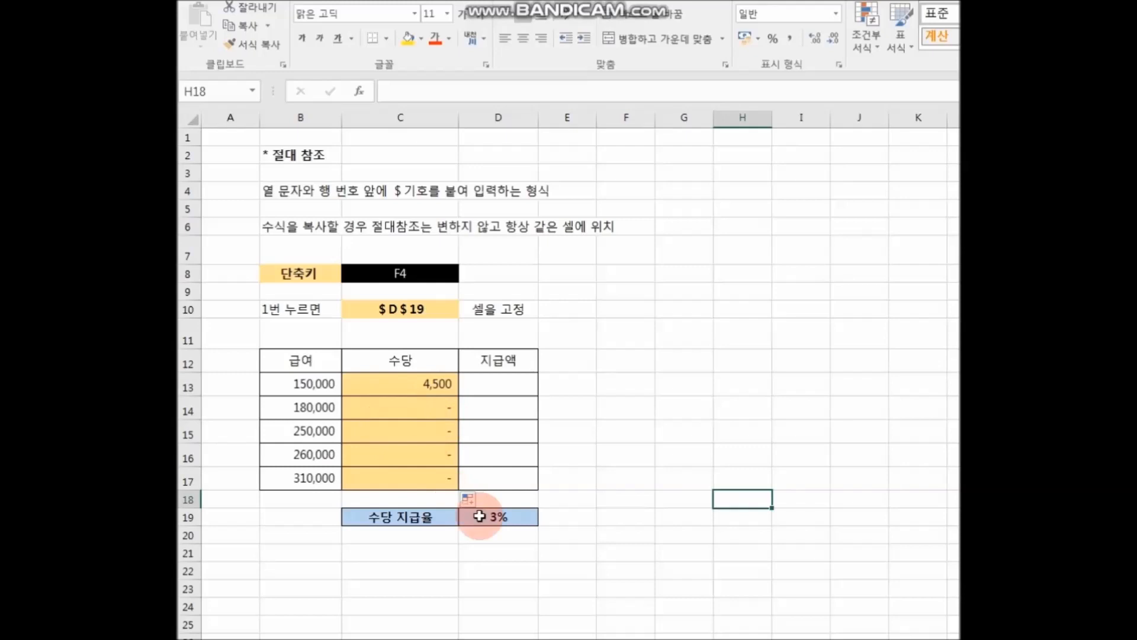
# Examine the 급여 values in column B and the copied 수당 formulas in C13:C17
pyautogui.click(307, 390)
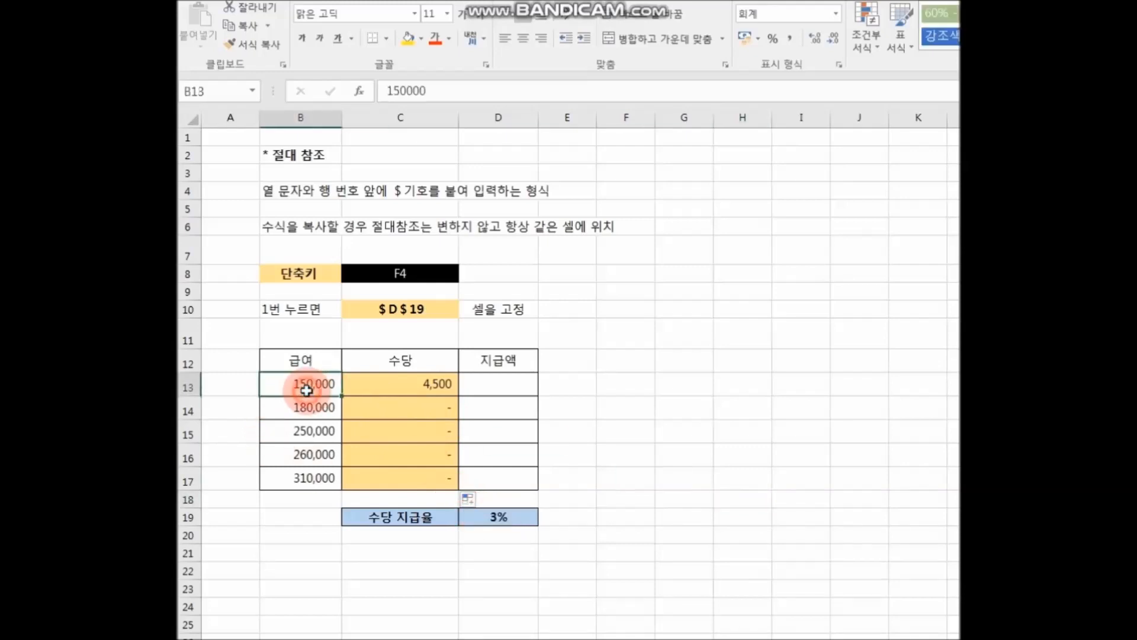
pyautogui.click(306, 403)
pyautogui.click(305, 429)
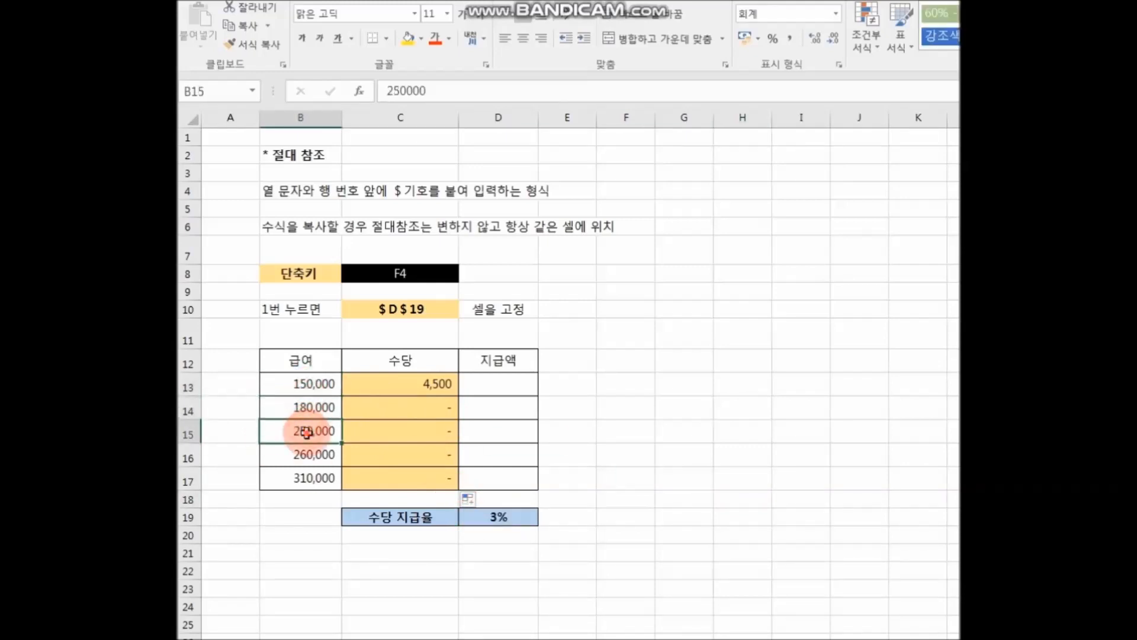
pyautogui.click(315, 456)
pyautogui.click(414, 385)
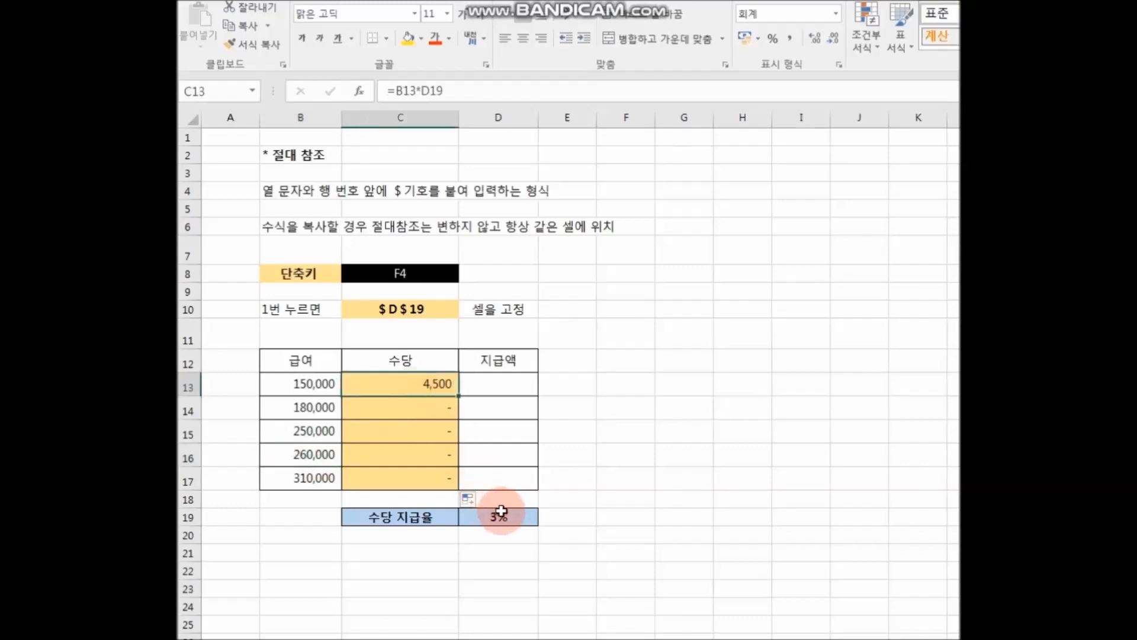
pyautogui.moveTo(305, 384); pyautogui.dragTo(304, 475)
pyautogui.moveTo(381, 383); pyautogui.dragTo(382, 487)
# Clear the relative-reference 수당 formulas from C13:C17
pyautogui.click(427, 388)
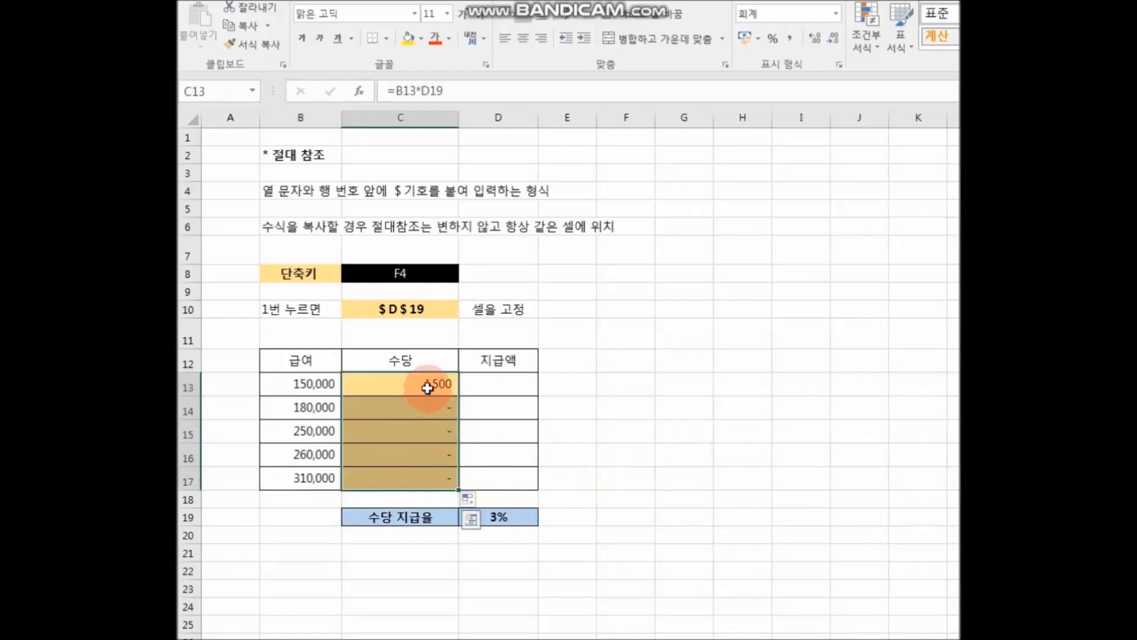
pyautogui.moveTo(426, 386); pyautogui.dragTo(428, 483)
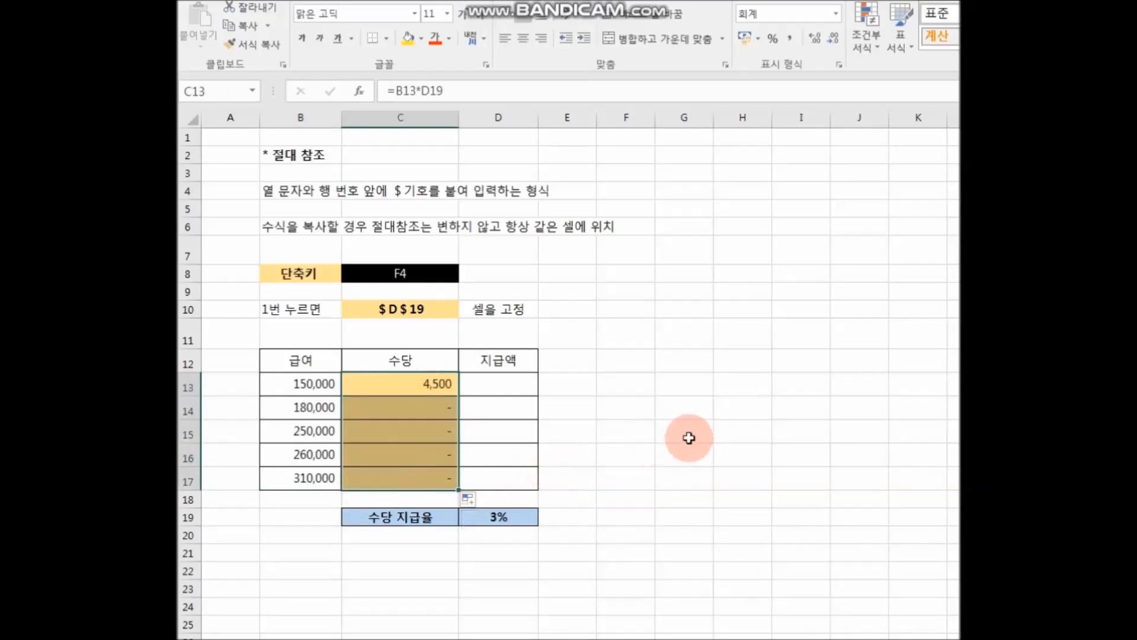
pyautogui.press('Delete')
# Enter =B13*$D$19 in C13 to calculate the 수당 with an absolute reference to the 수당 지급율 cell
pyautogui.click(391, 382)
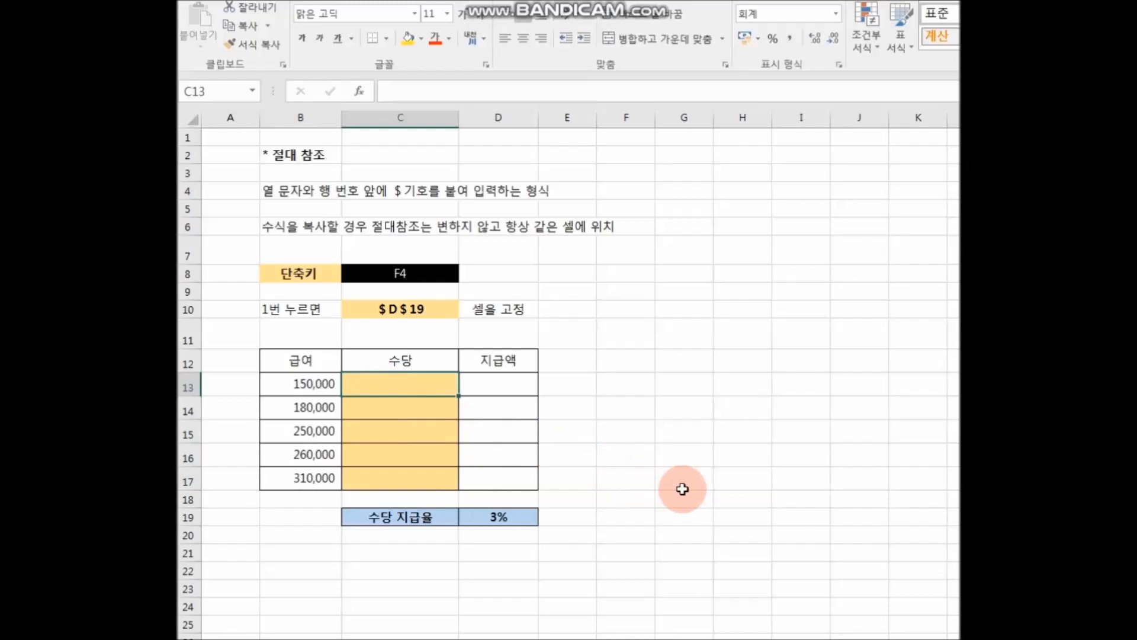
pyautogui.write('=')
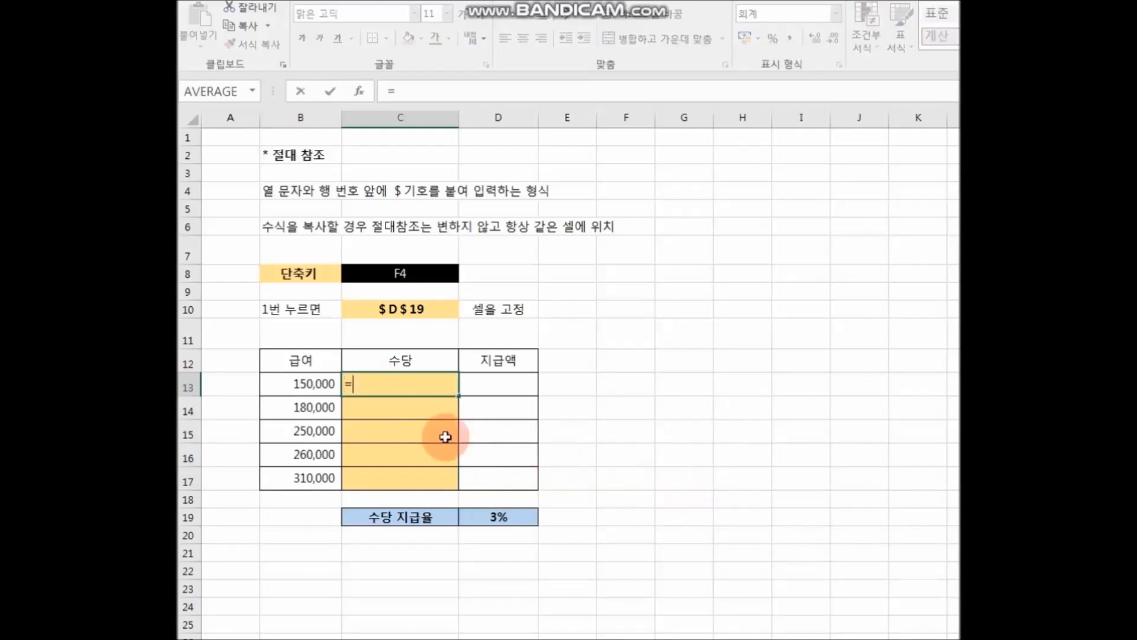
pyautogui.click(308, 386)
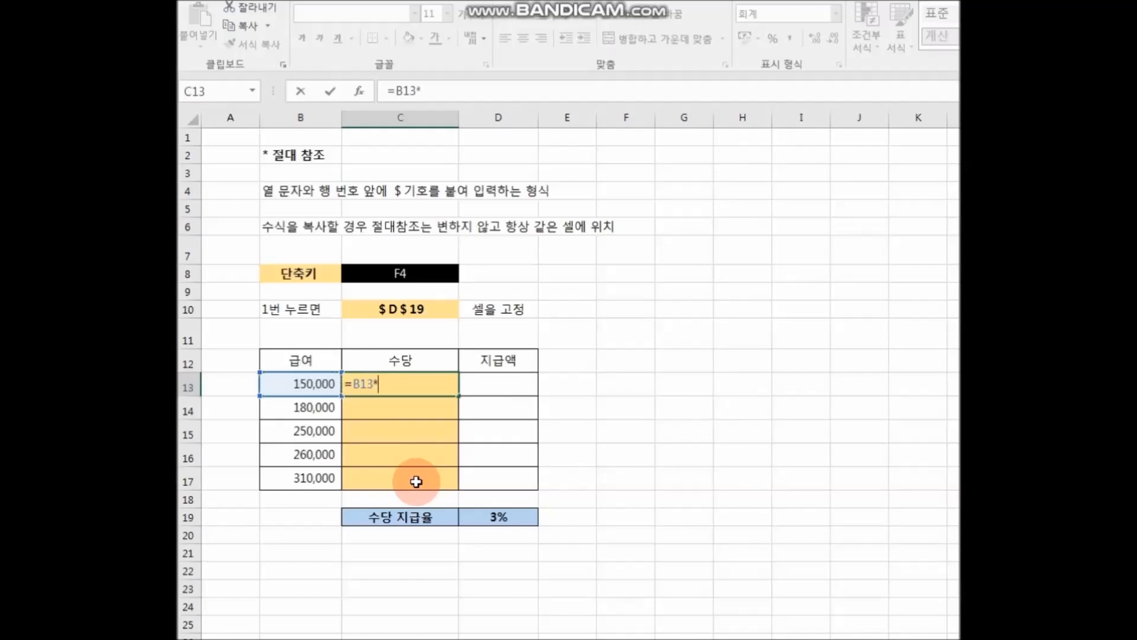
pyautogui.click(493, 521)
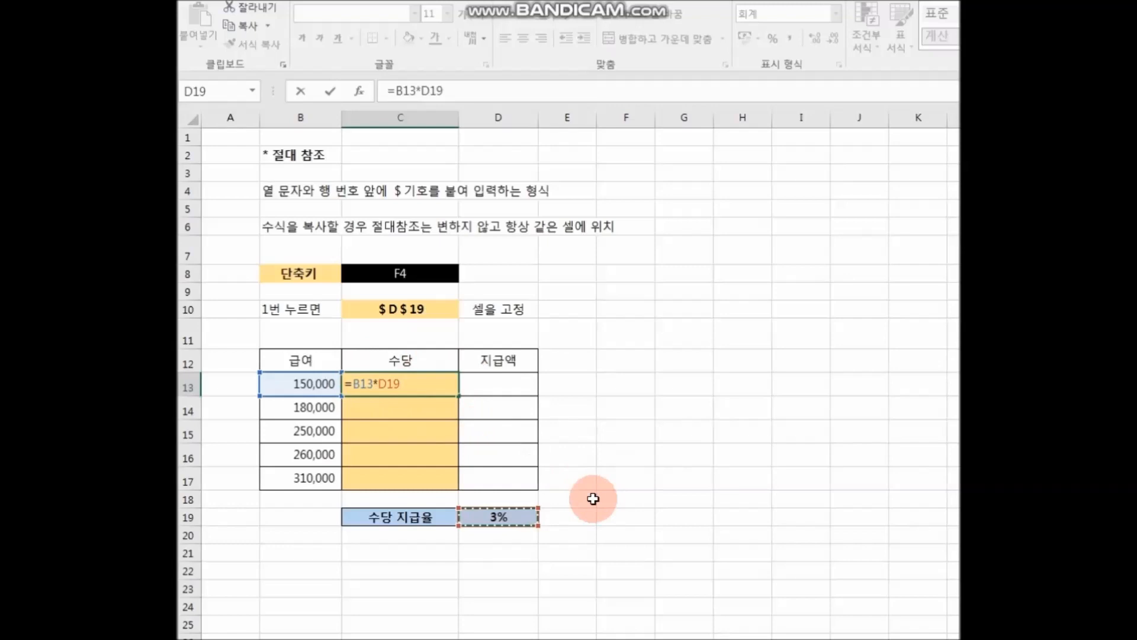
pyautogui.press('F4')
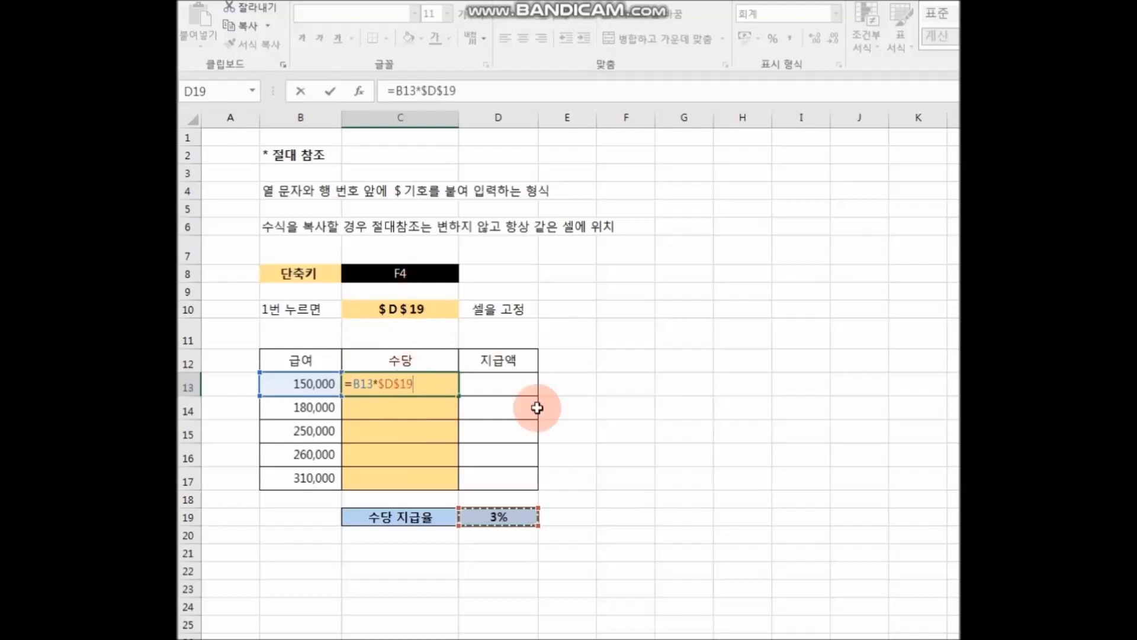
pyautogui.press('Return')
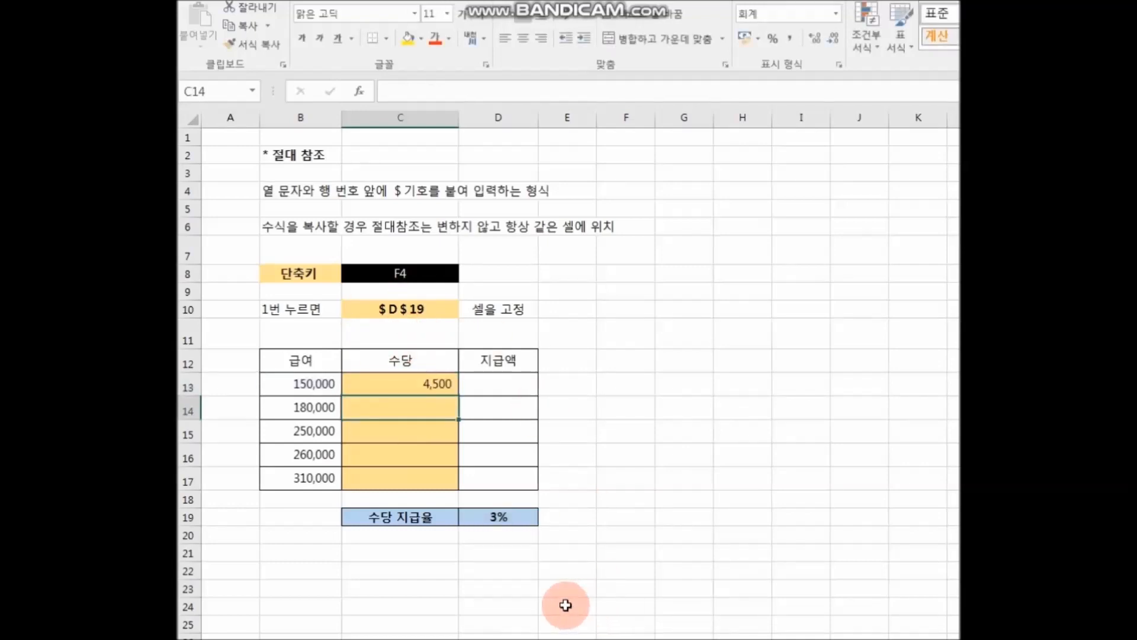
# Fill the 수당 formula with the fixed $D$19 reference from C13 down through C17
pyautogui.click(419, 385)
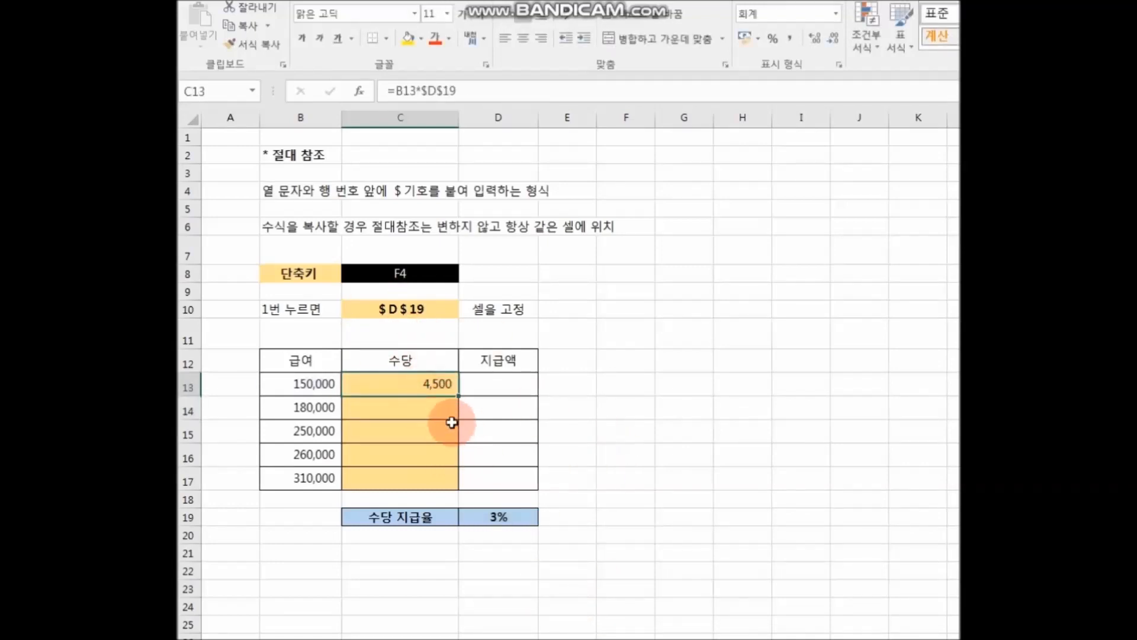
pyautogui.moveTo(460, 397); pyautogui.dragTo(461, 490)
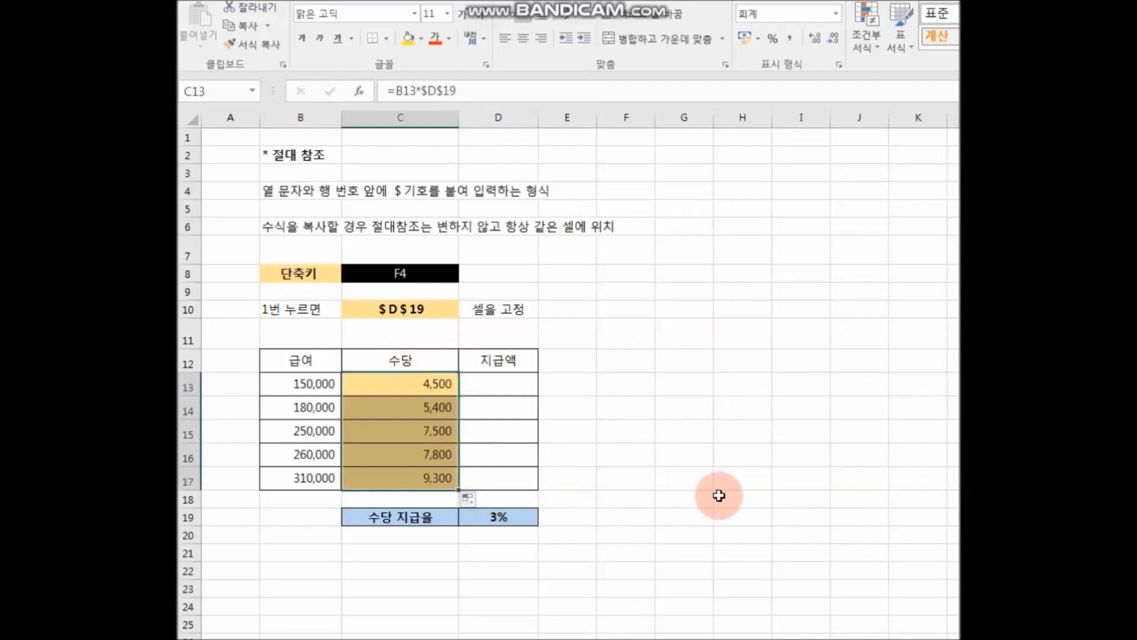
pyautogui.click(806, 479)
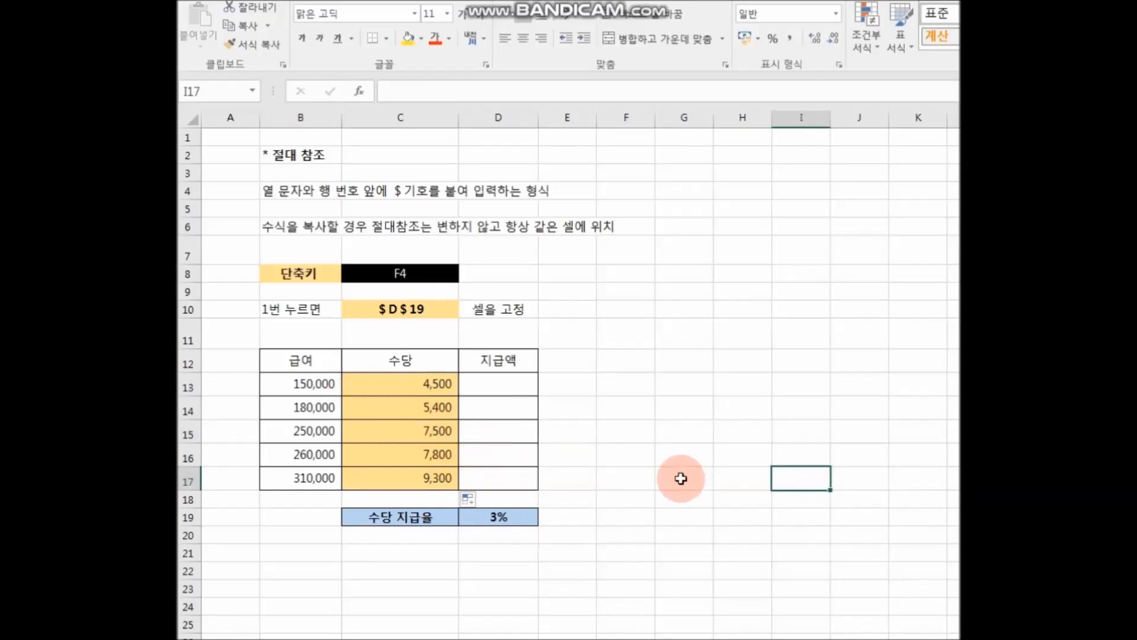
# Clear the absolute-reference 수당 formulas from C13:C17 and return to C13
pyautogui.click(510, 524)
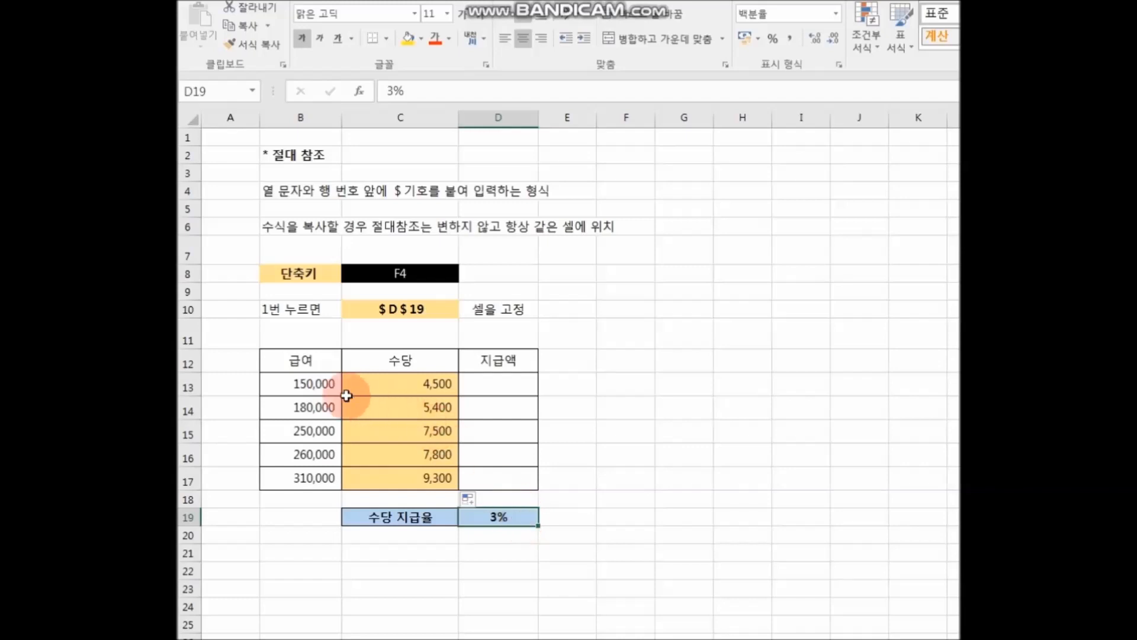
pyautogui.click(410, 385)
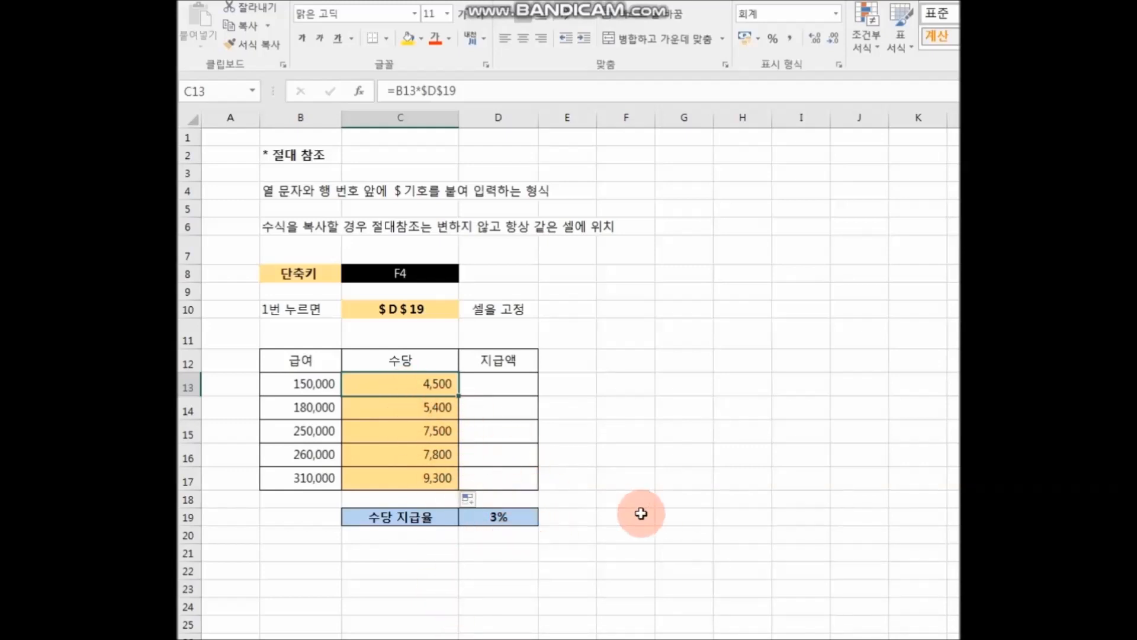
pyautogui.moveTo(394, 385); pyautogui.dragTo(443, 481)
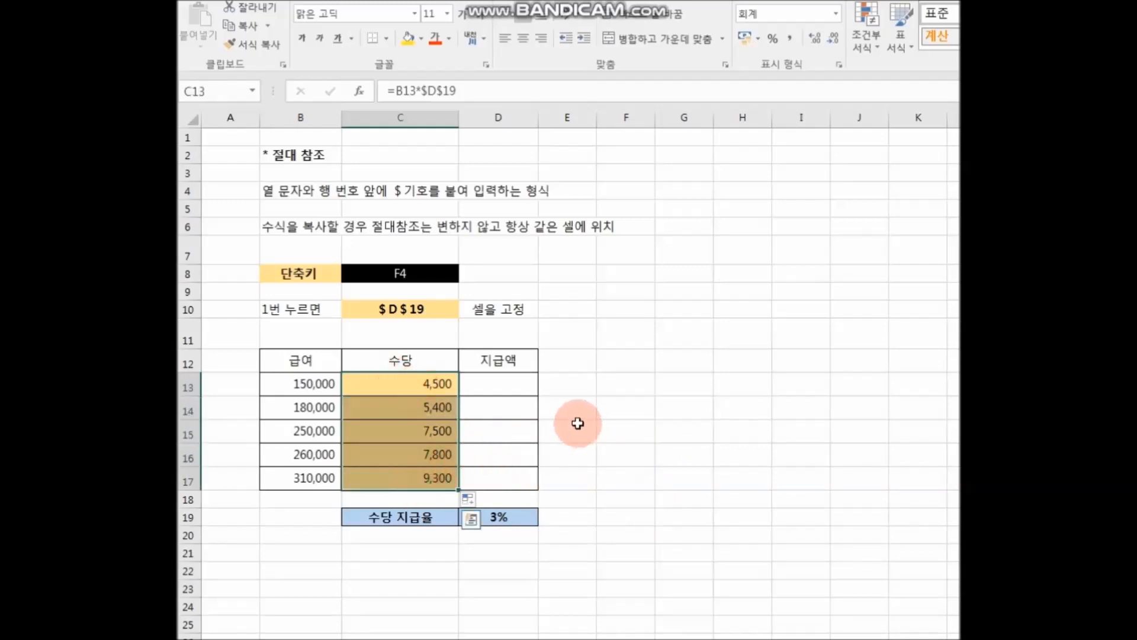
pyautogui.press('Delete')
pyautogui.click(396, 392)
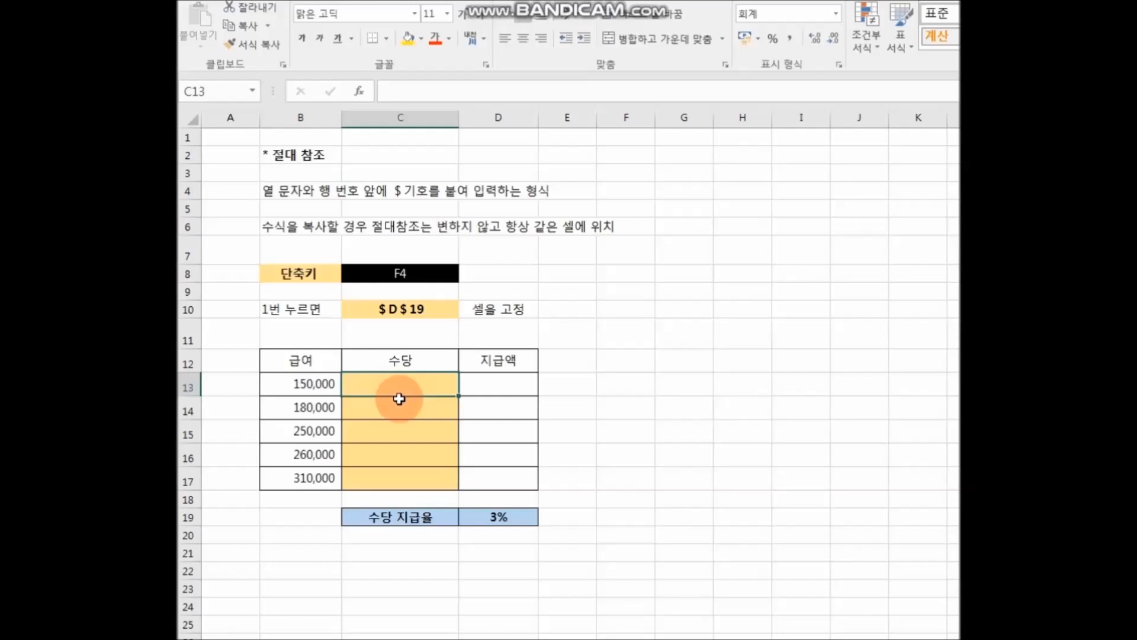
# Enter =B13*$D$19 in C13 to calculate the first 수당 from its 급여 and the fixed 수당 지급율 cell
pyautogui.write('=')
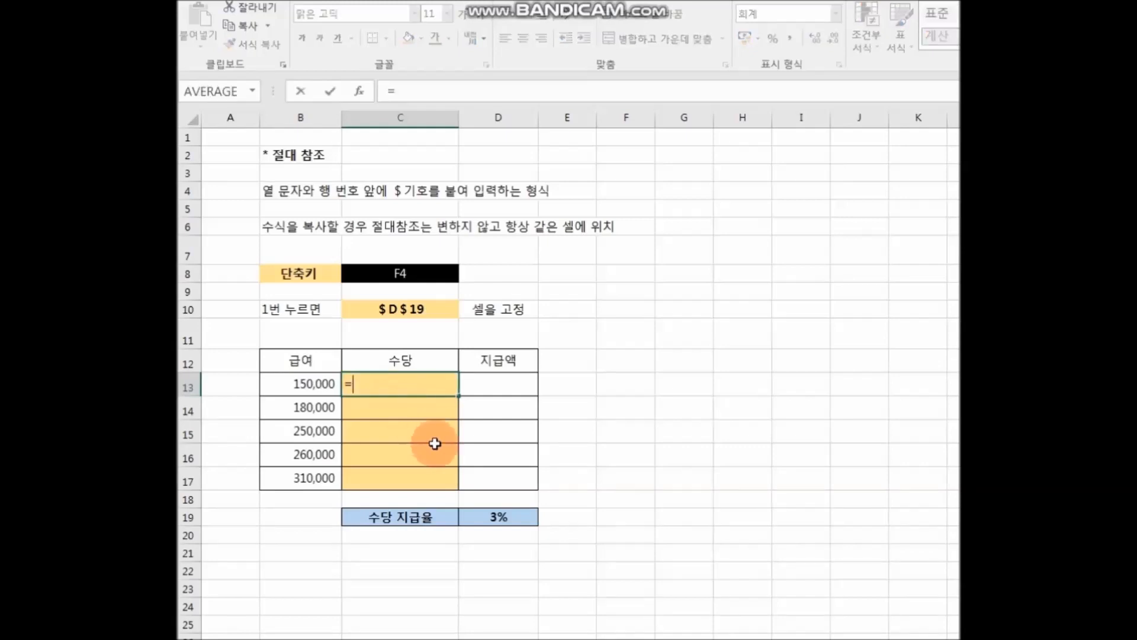
pyautogui.click(302, 385)
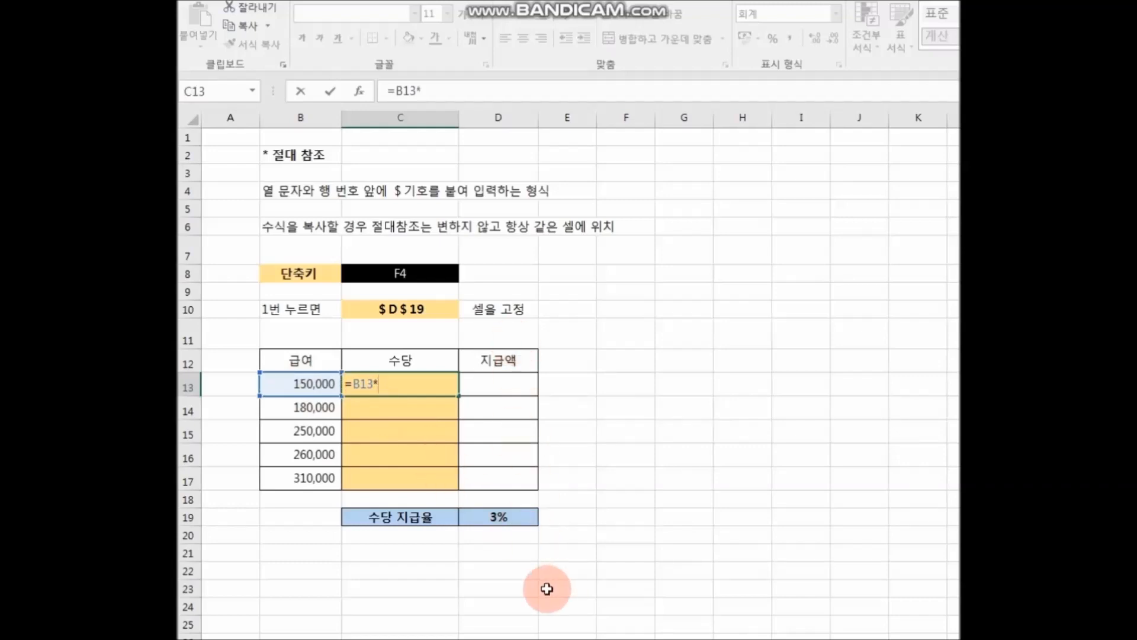
pyautogui.click(517, 522)
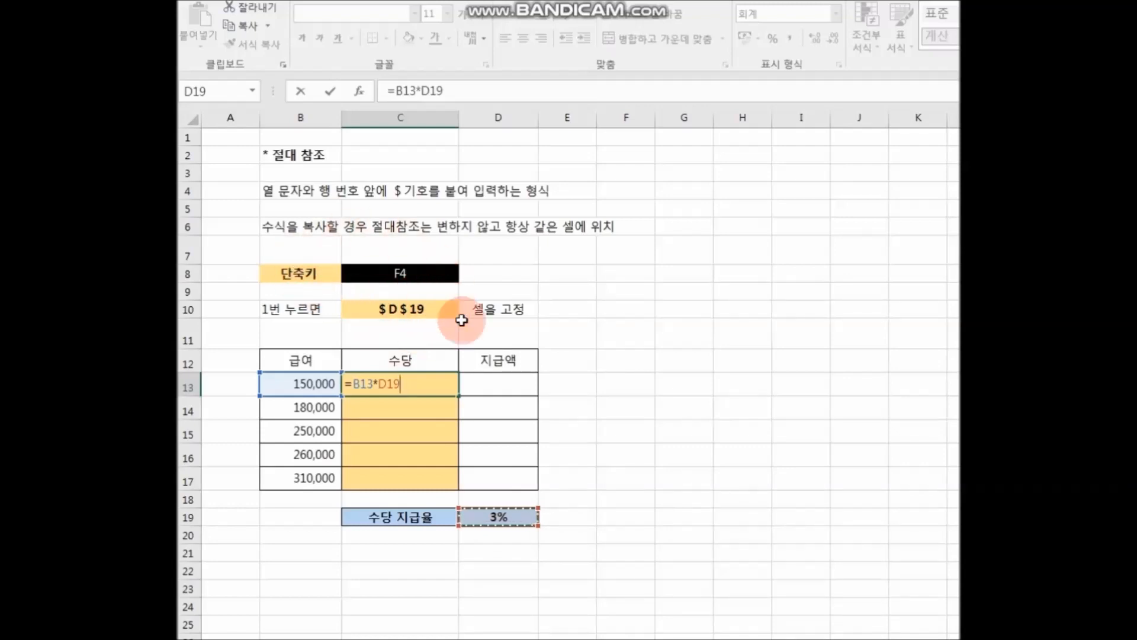
pyautogui.press('F4')
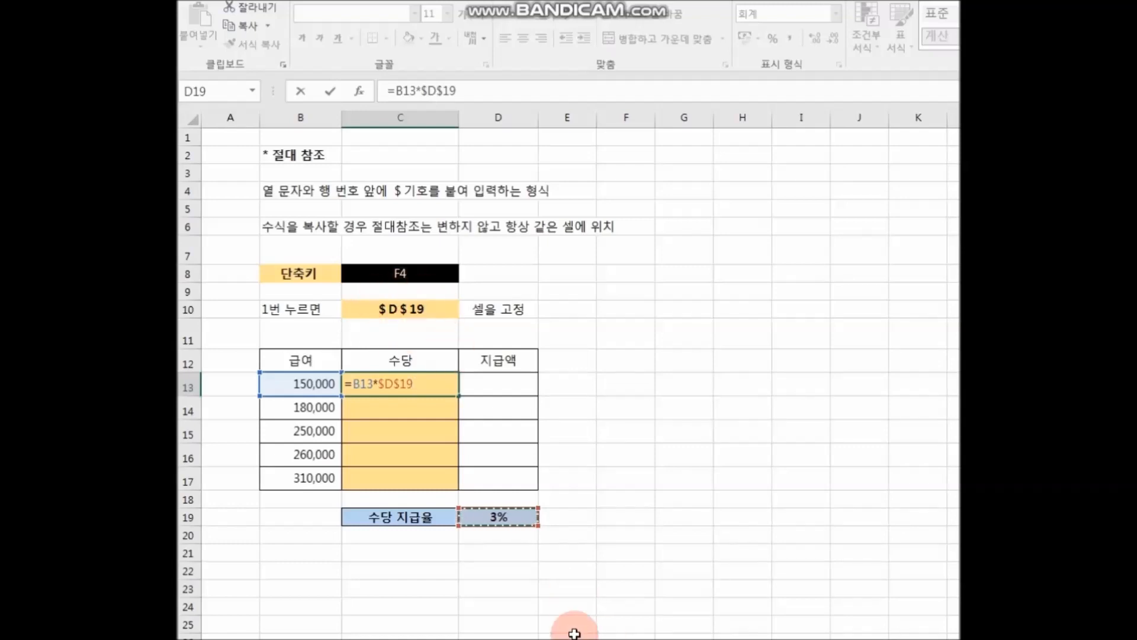
pyautogui.press('Return')
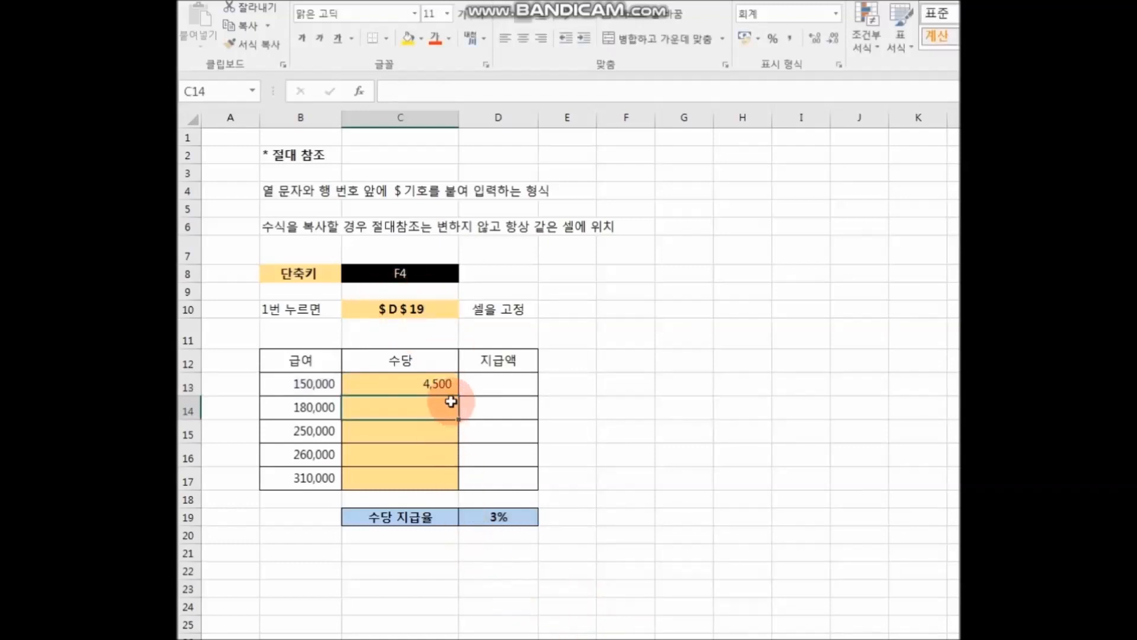
# Fill the C13 수당 formula down through C17, keeping the rate reference fixed on $D$19
pyautogui.click(440, 385)
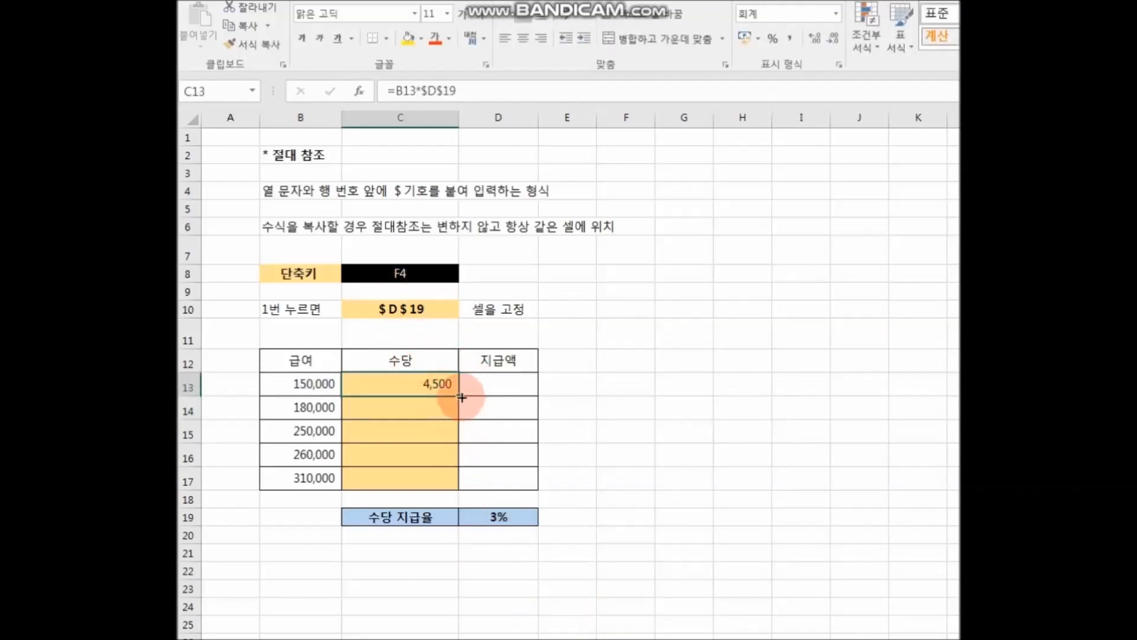
pyautogui.moveTo(461, 396); pyautogui.dragTo(455, 488)
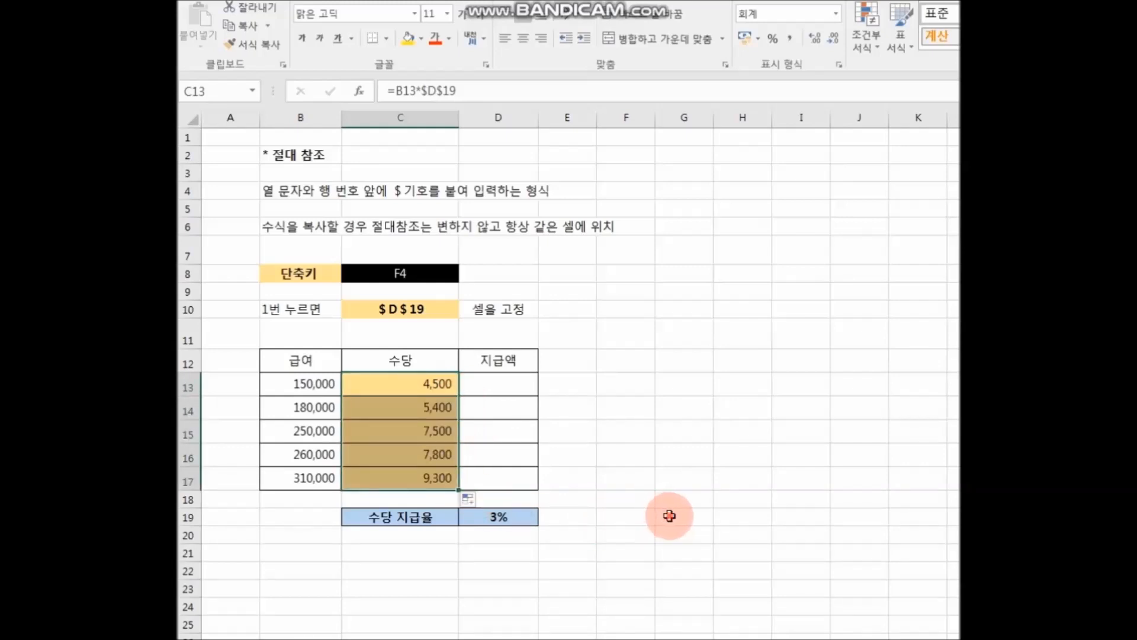
pyautogui.click(669, 515)
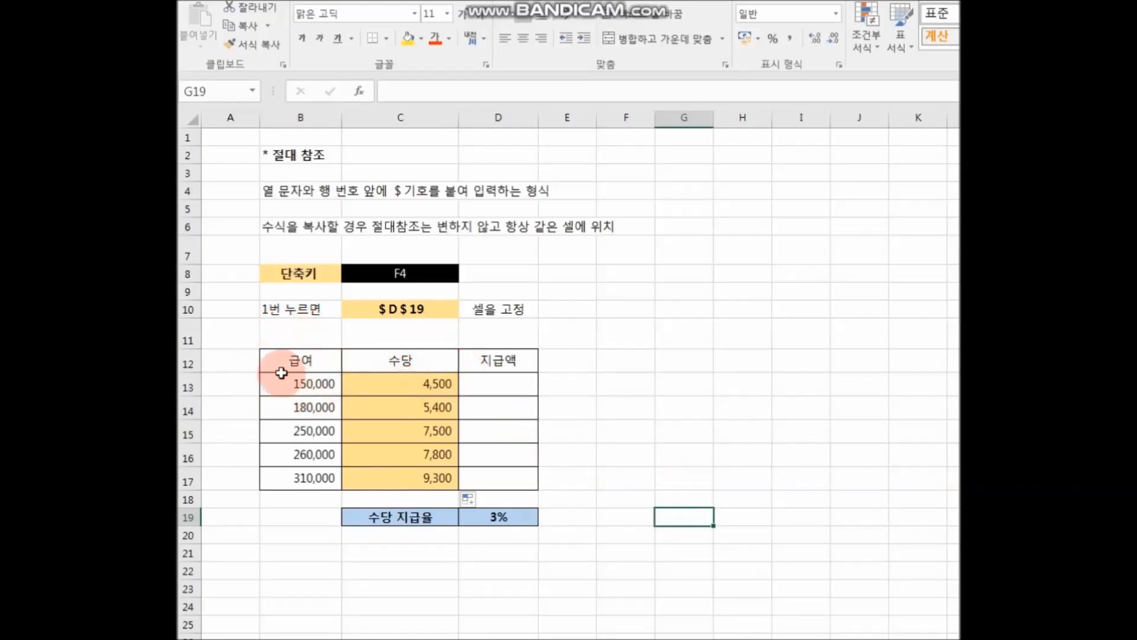
# Enter =B13+C13 in D13 to calculate the first 지급액 as 급여 plus 수당
pyautogui.click(506, 385)
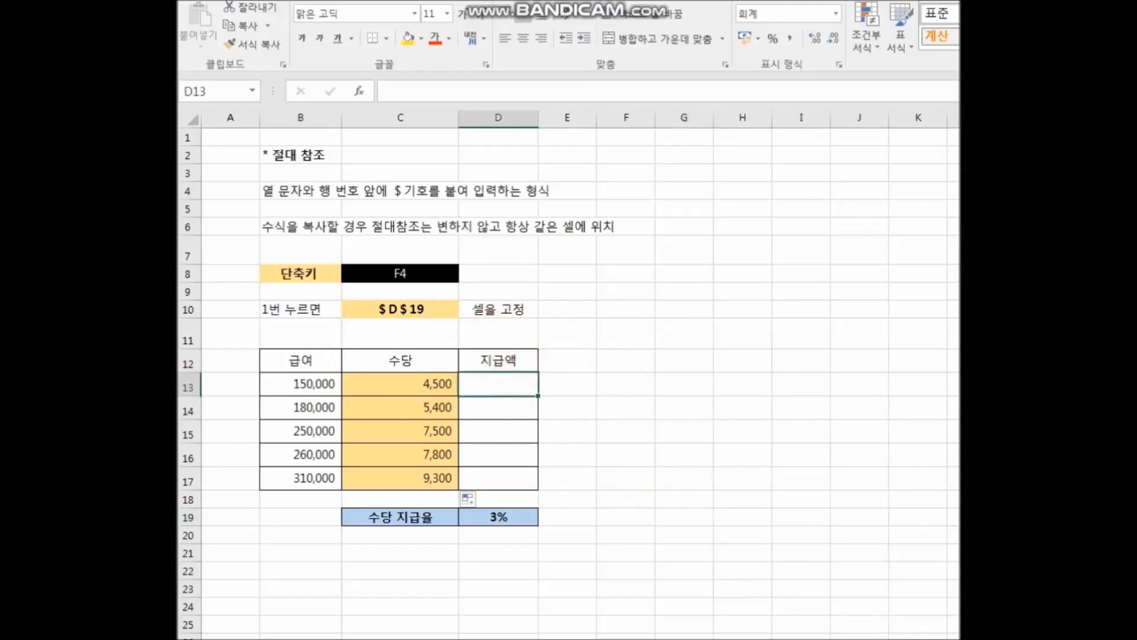
pyautogui.write('=')
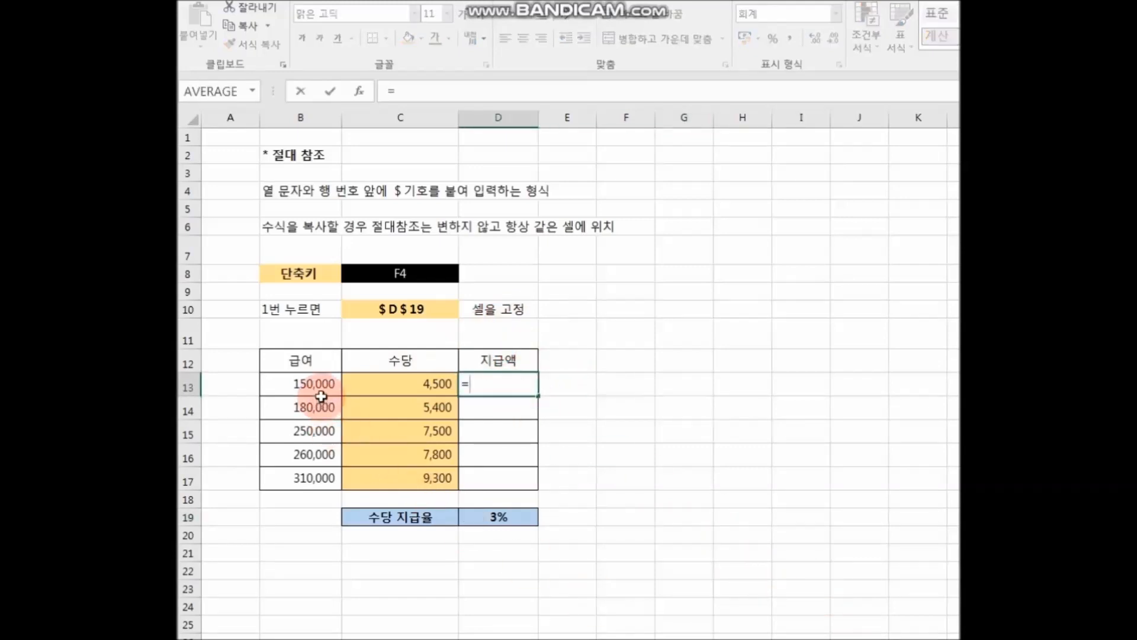
pyautogui.click(322, 388)
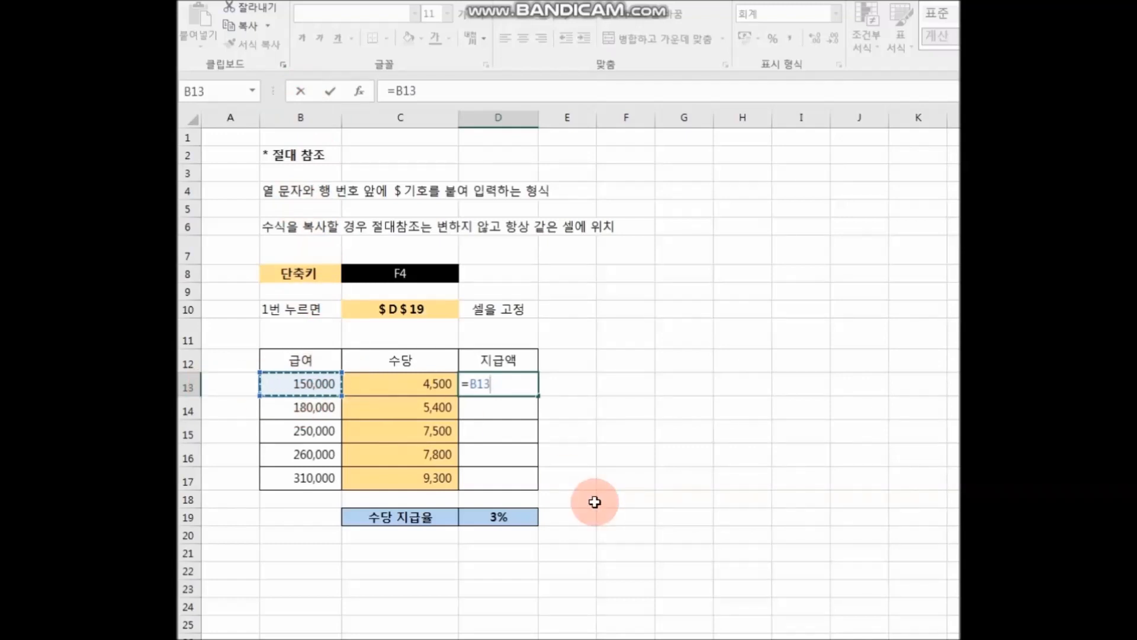
pyautogui.click(436, 389)
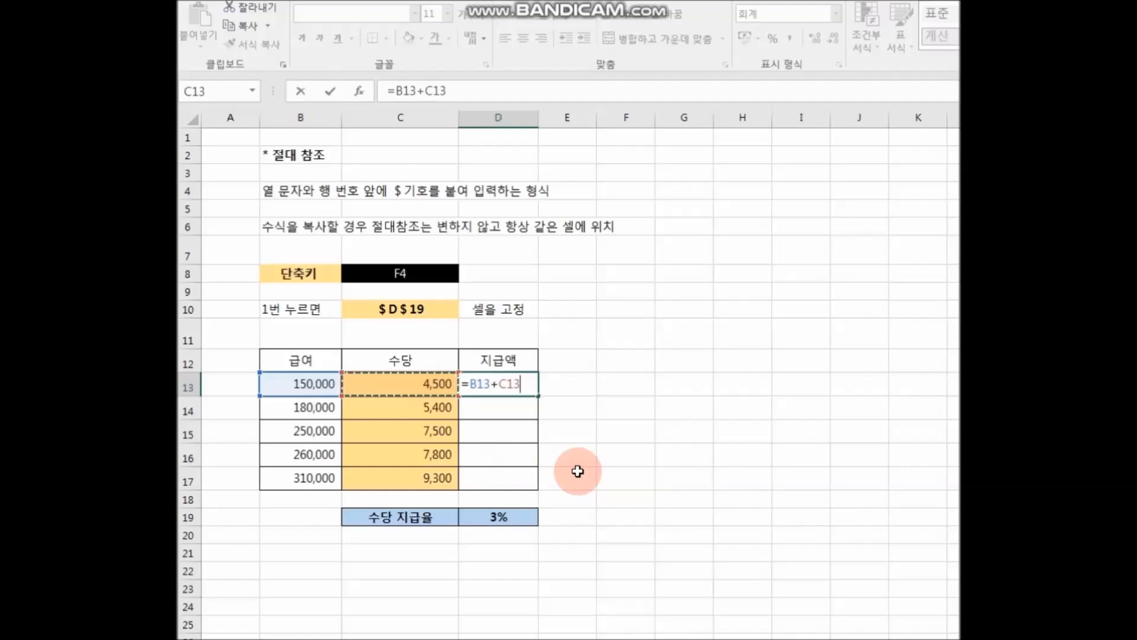
pyautogui.press('Return')
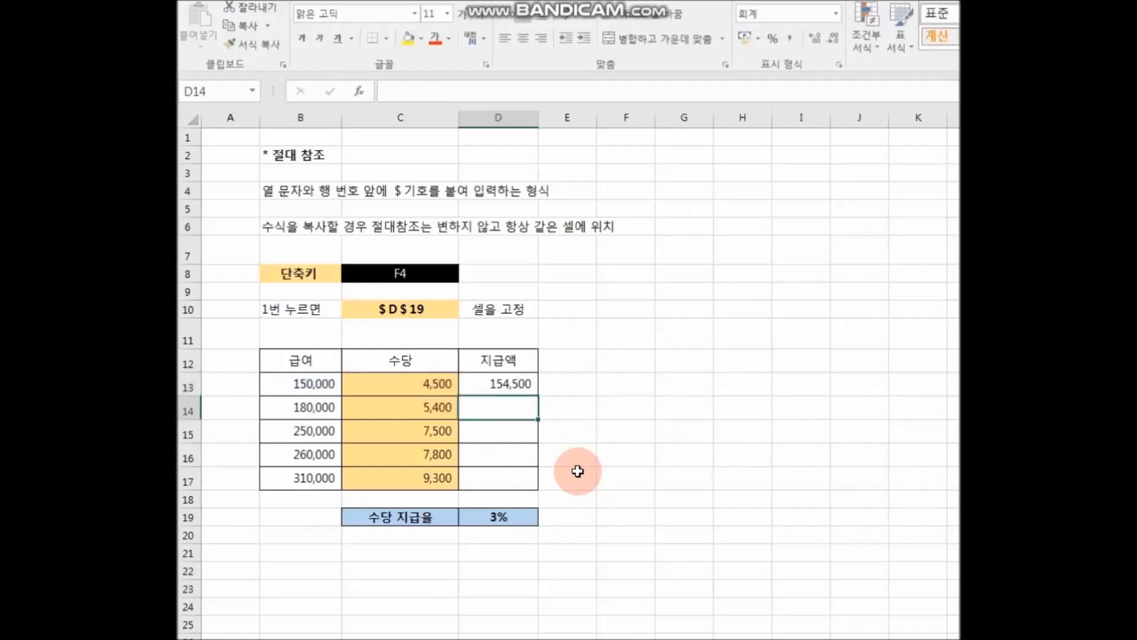
# Fill the 지급액 formula from D13 down through D17
pyautogui.click(513, 387)
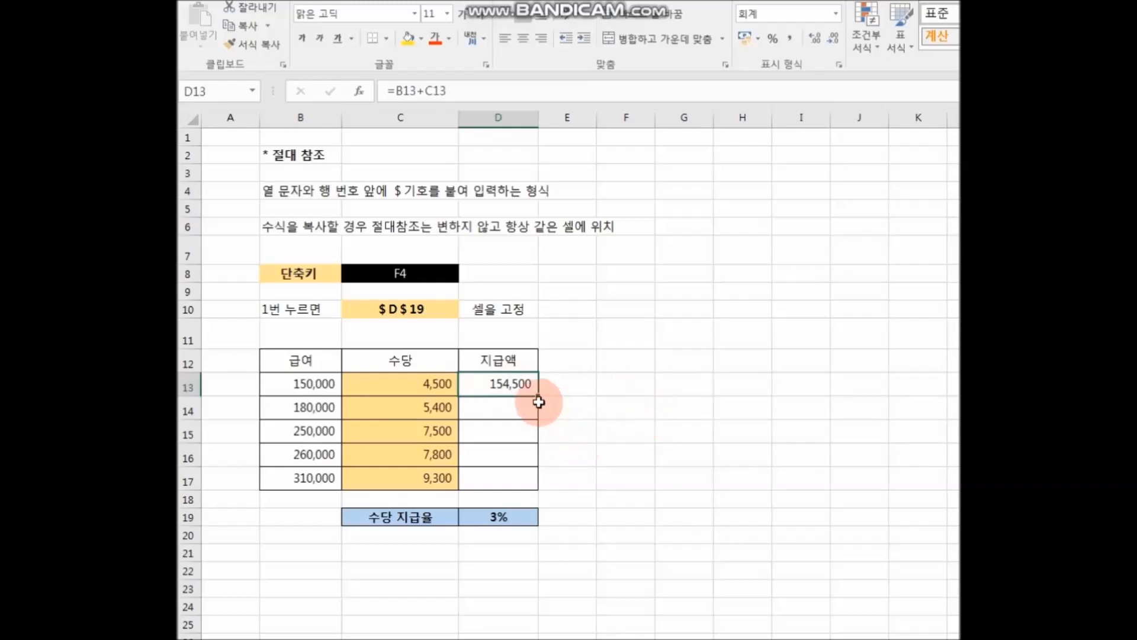
pyautogui.moveTo(539, 399); pyautogui.dragTo(539, 481)
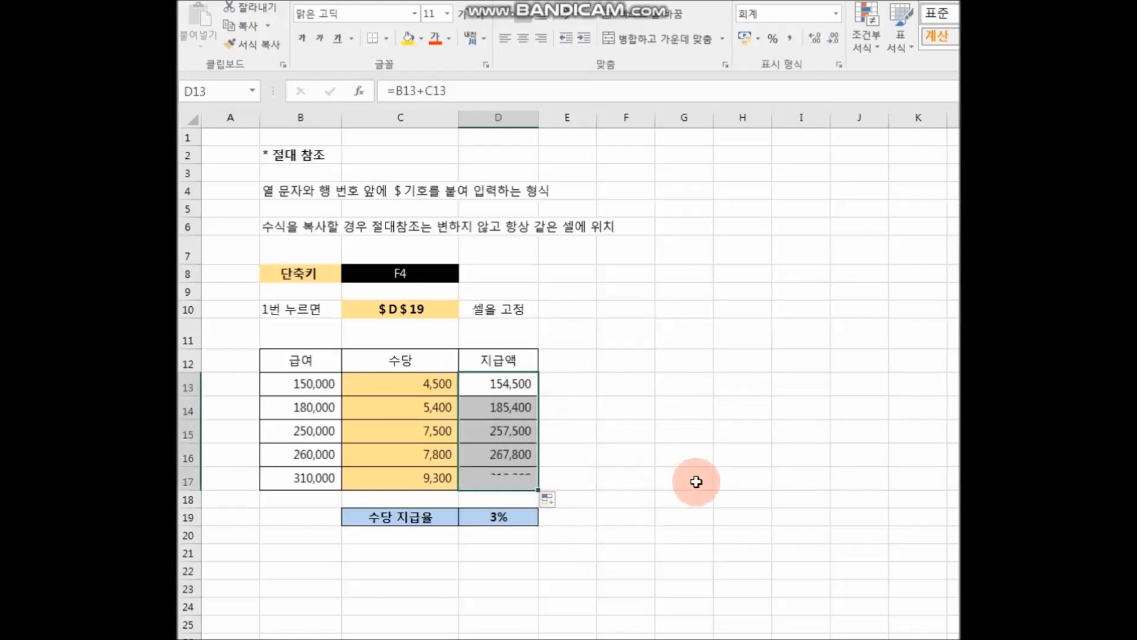
pyautogui.click(751, 484)
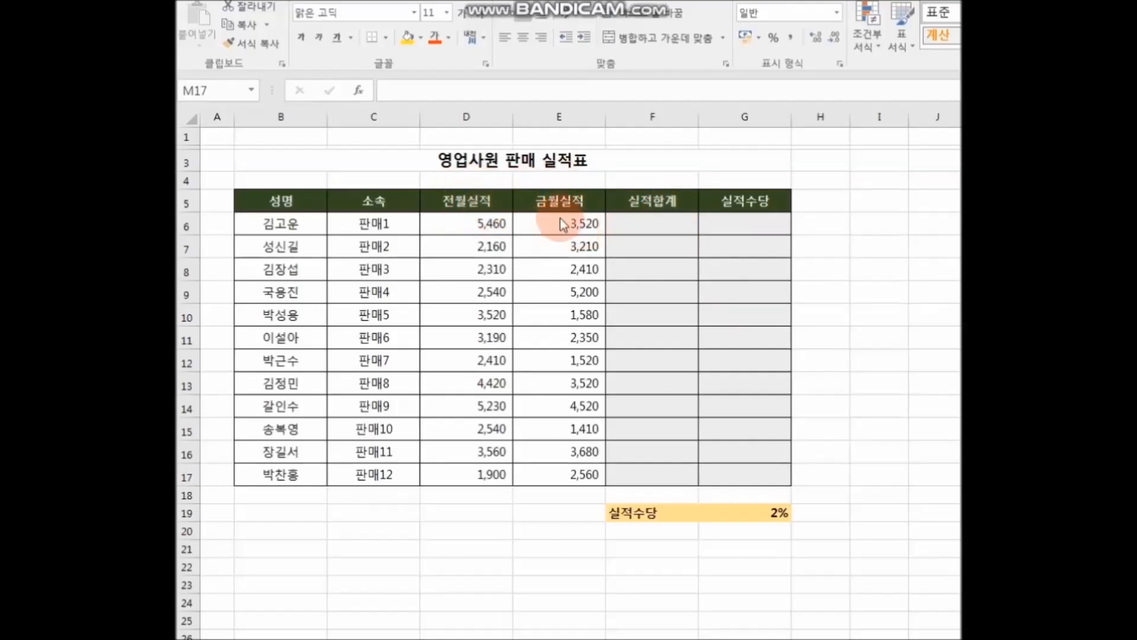
# In the 영업사원 판매 실적표 table, enter =D6+E6 in F6 to add 전월실적 and 금월실적 as the 실적합계
pyautogui.click(645, 226)
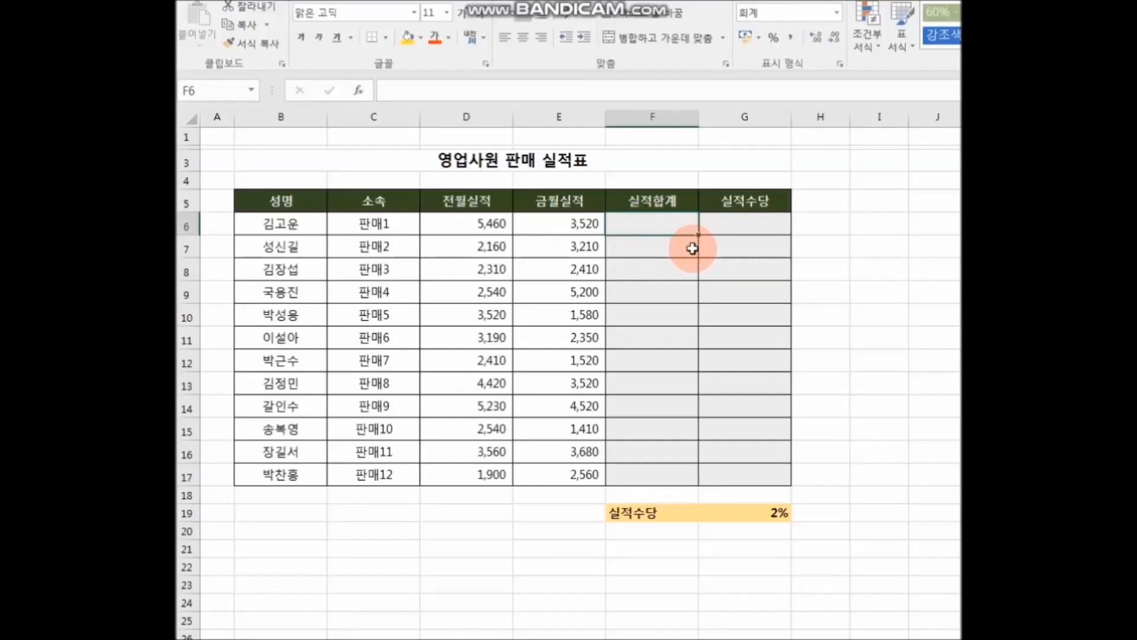
pyautogui.write('=')
pyautogui.click(489, 223)
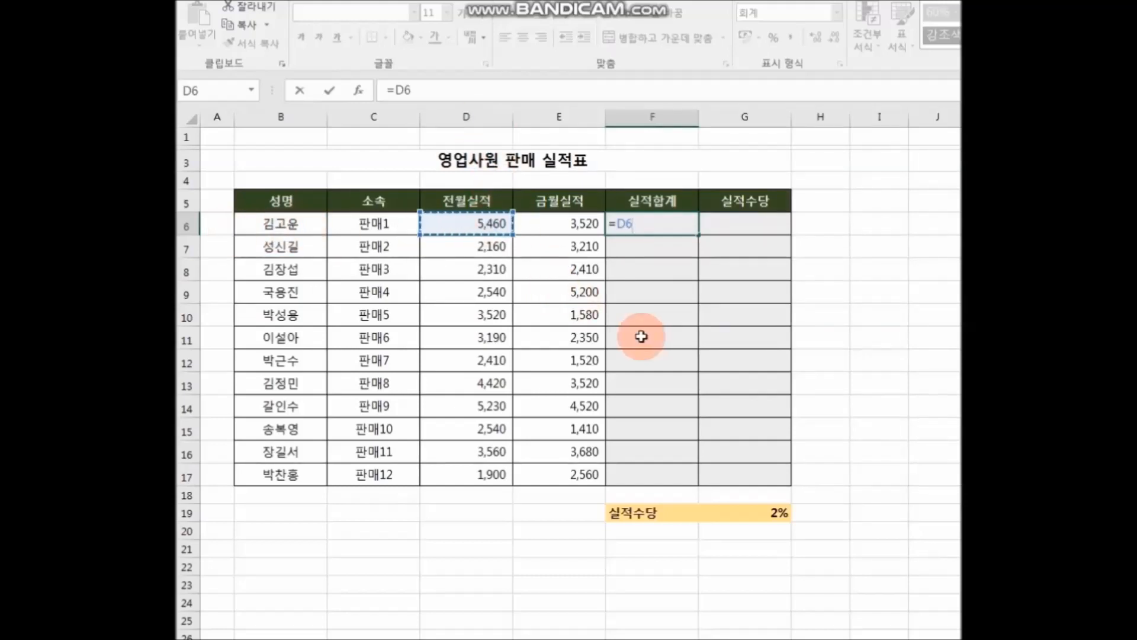
pyautogui.write('+')
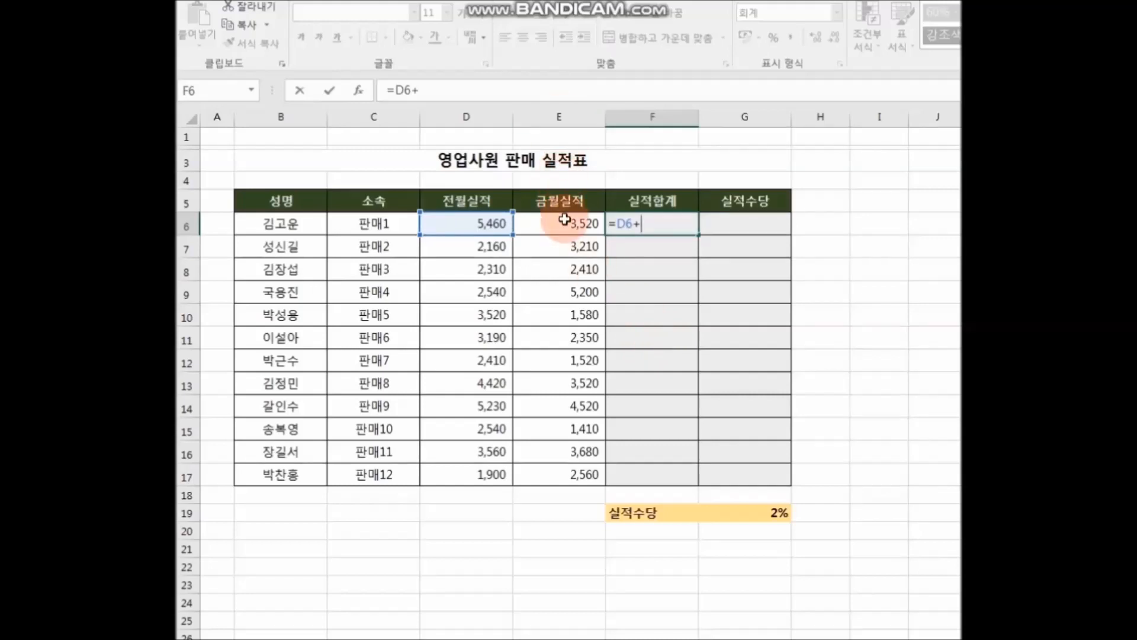
pyautogui.click(537, 225)
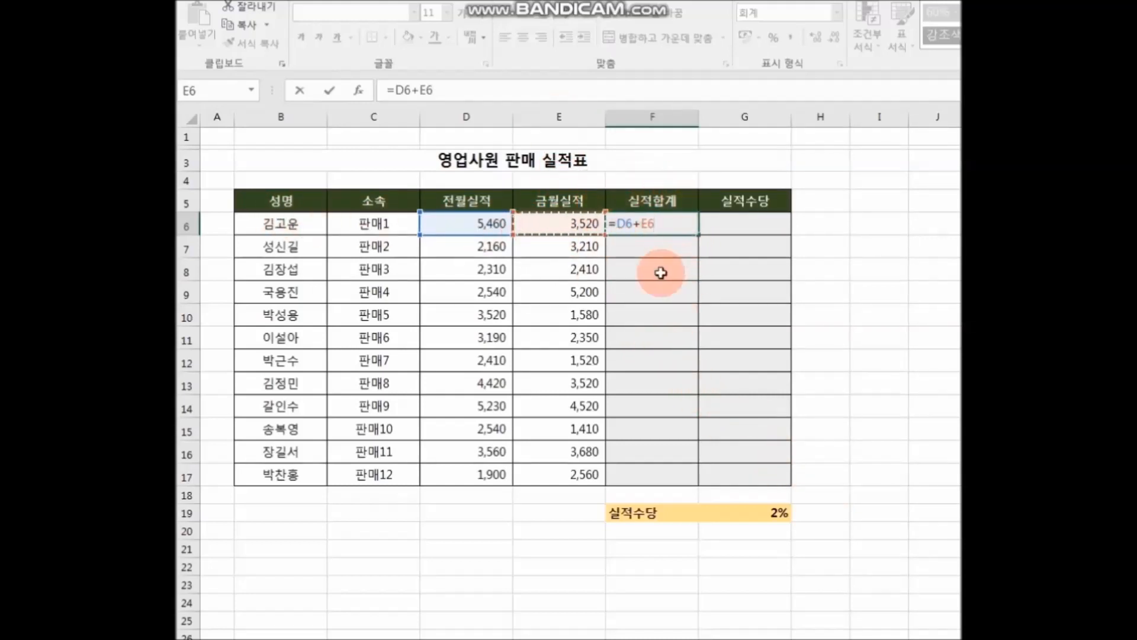
pyautogui.press('Return')
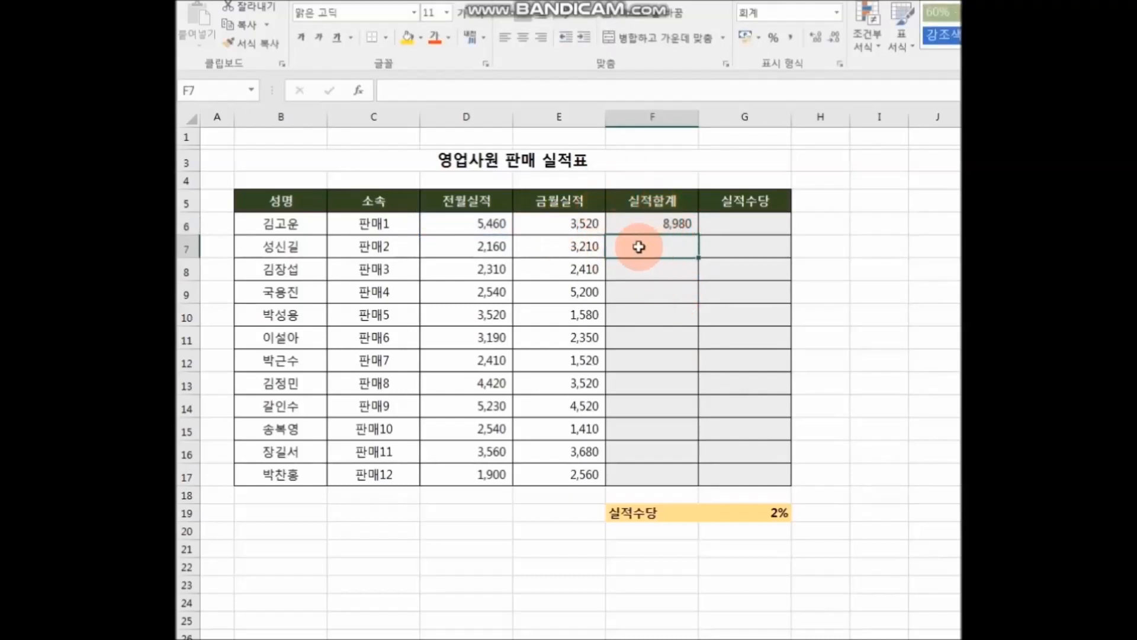
# Fill the 실적합계 formula from F6 down through F17
pyautogui.click(665, 230)
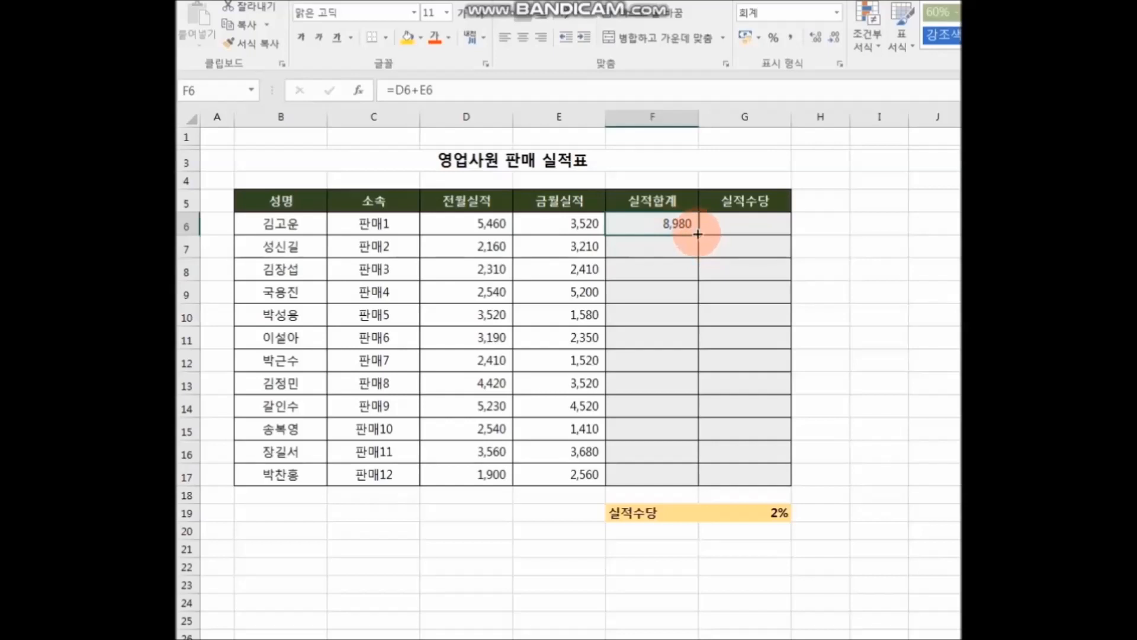
pyautogui.moveTo(697, 233); pyautogui.dragTo(708, 474)
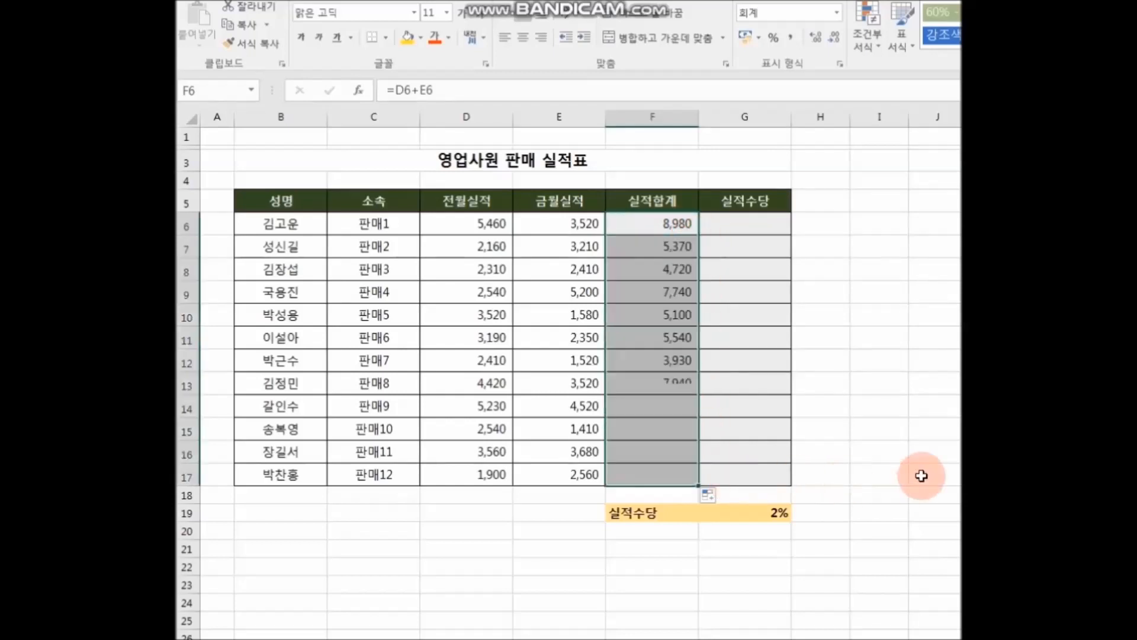
pyautogui.click(937, 475)
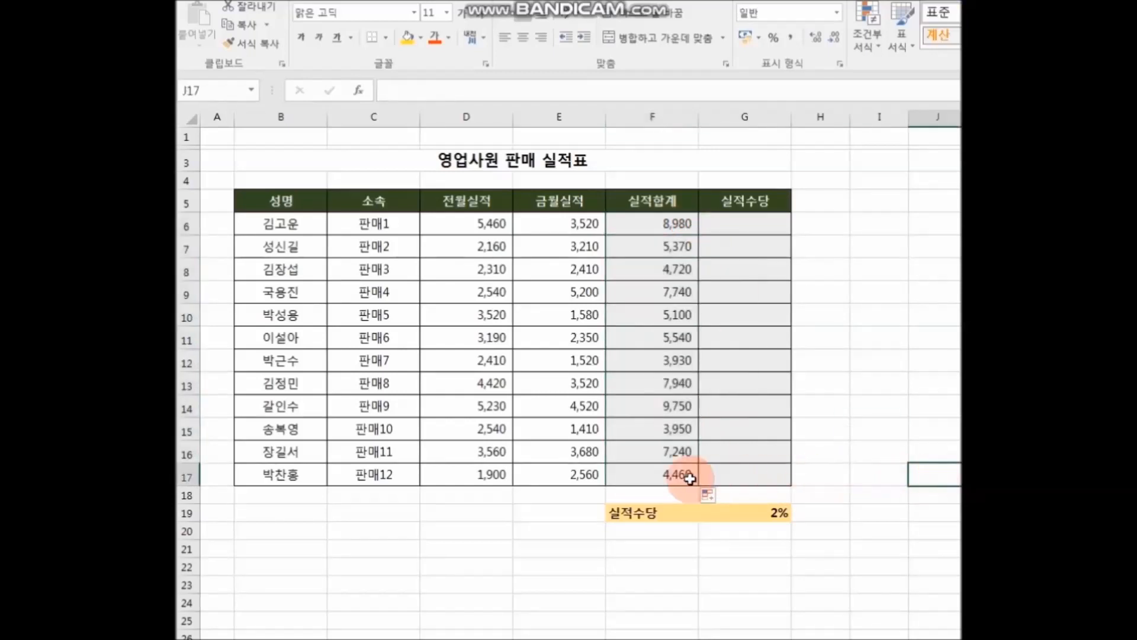
# Enter =F6*$G$19 in G6 to calculate the 실적수당 from the 실적합계 and the fixed 2% rate cell
pyautogui.click(671, 226)
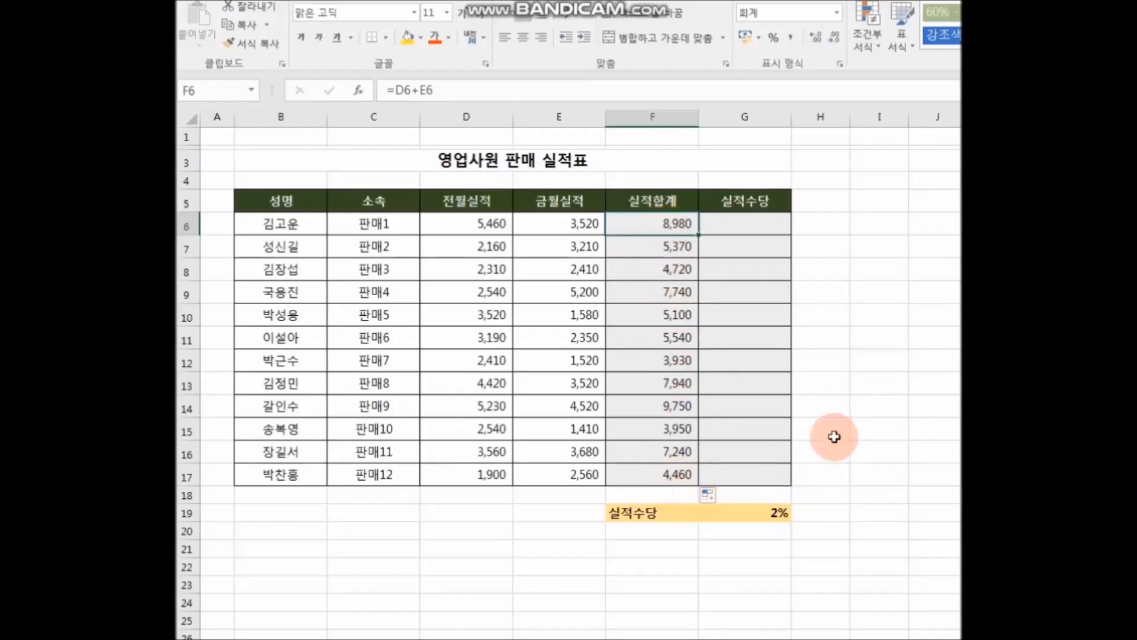
pyautogui.click(763, 226)
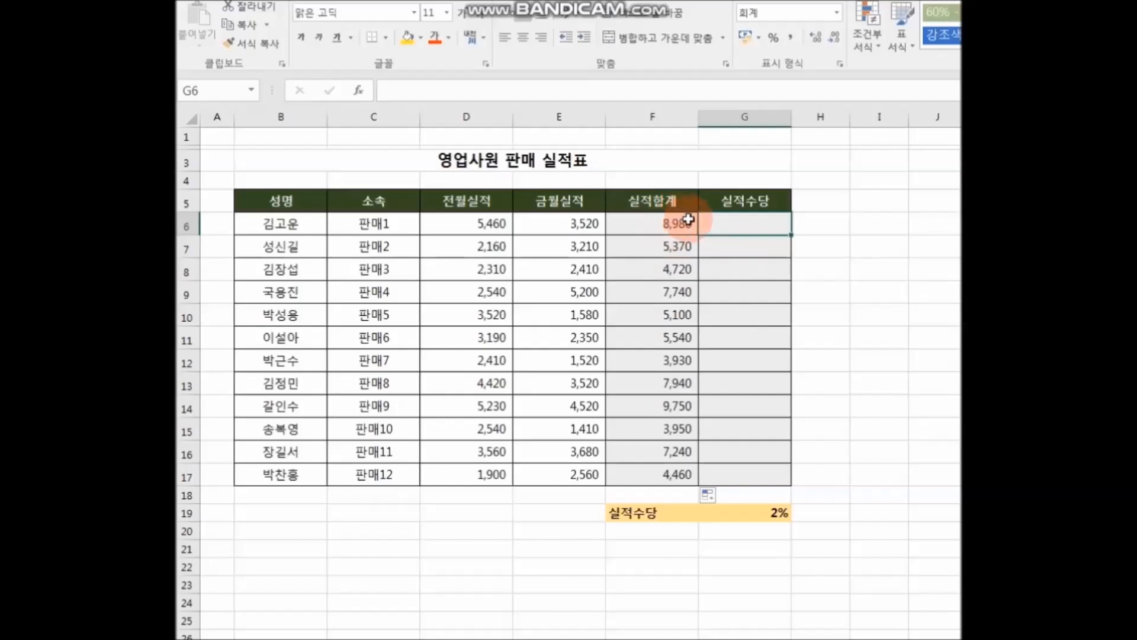
pyautogui.click(761, 251)
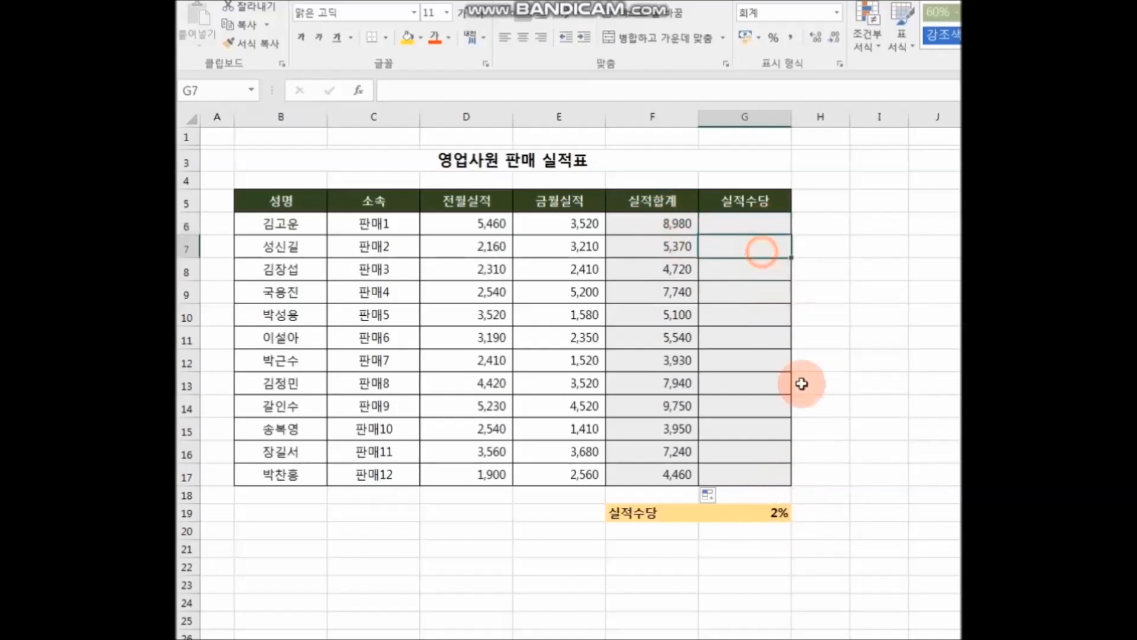
pyautogui.click(770, 513)
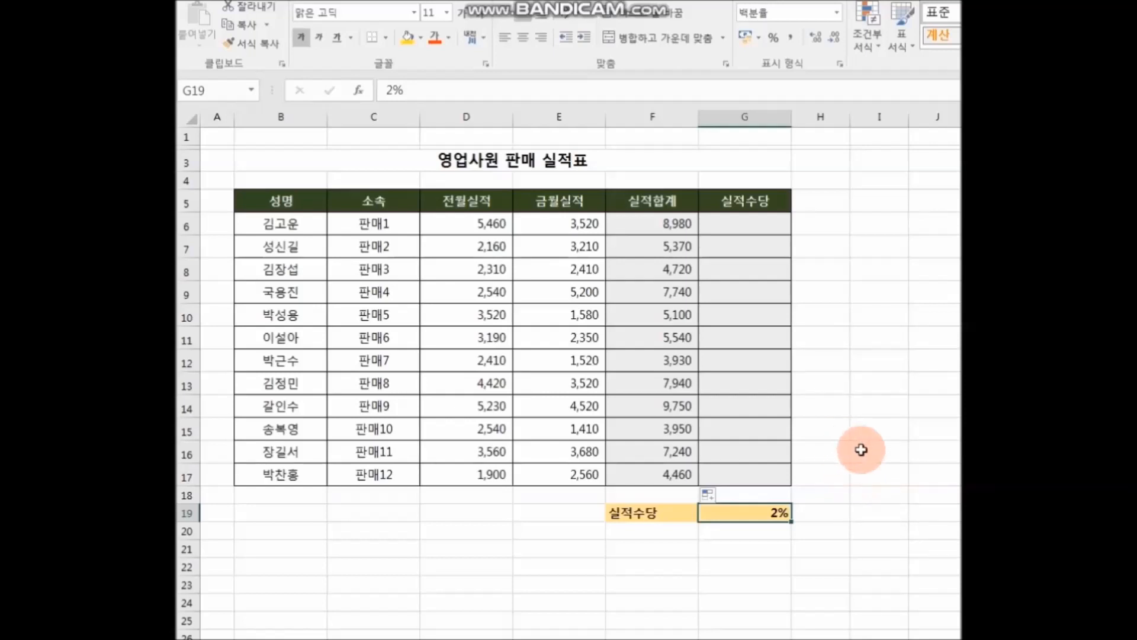
pyautogui.click(728, 232)
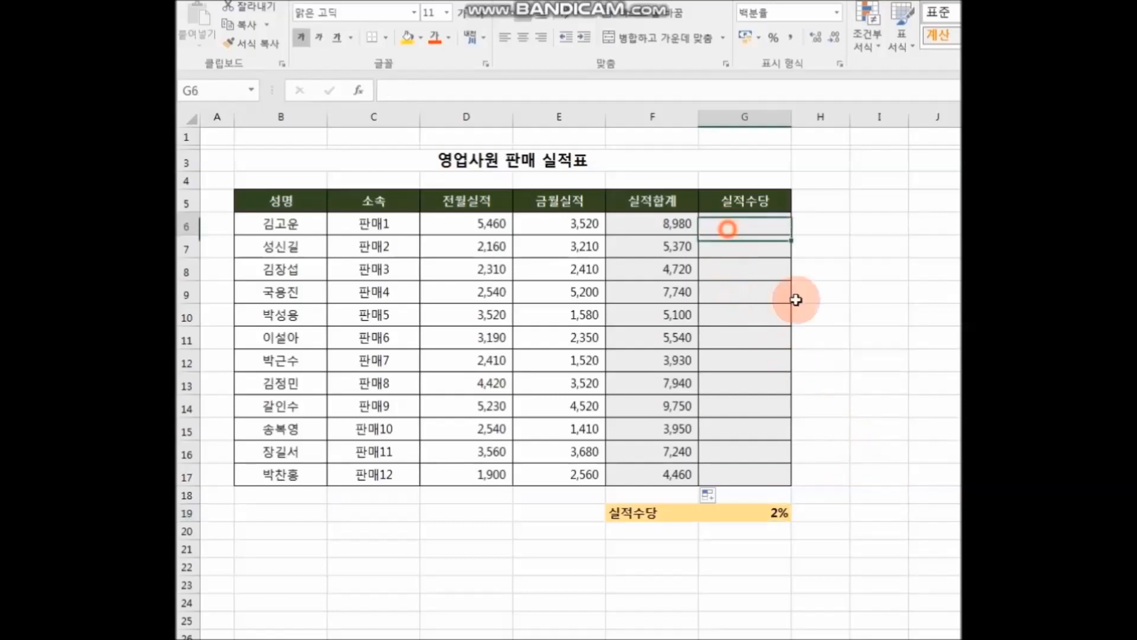
pyautogui.write('=')
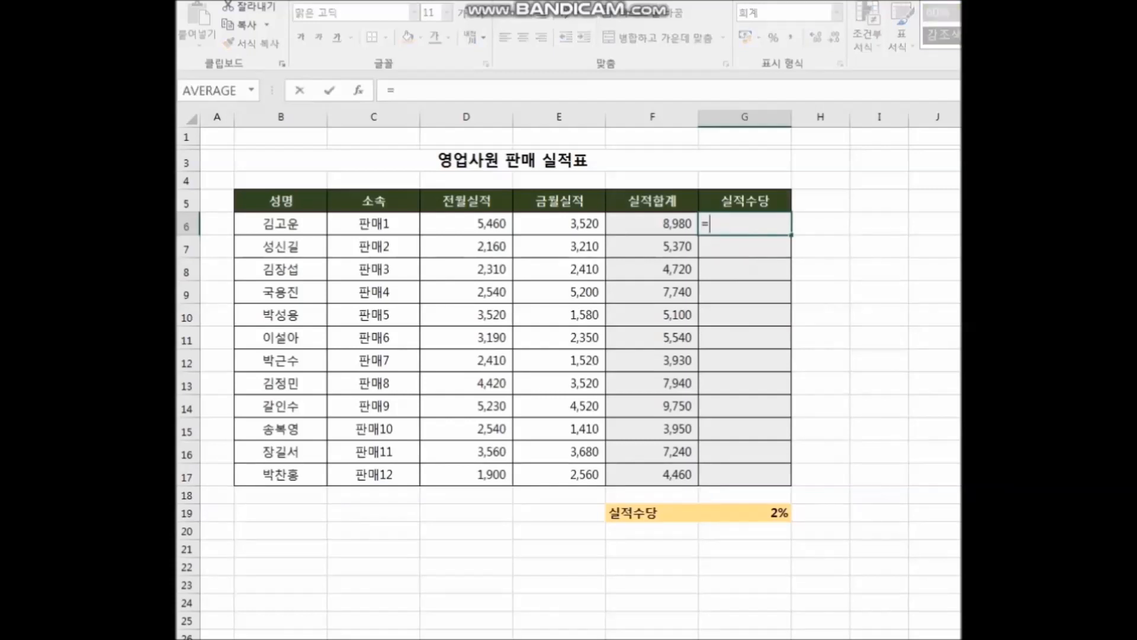
pyautogui.click(670, 225)
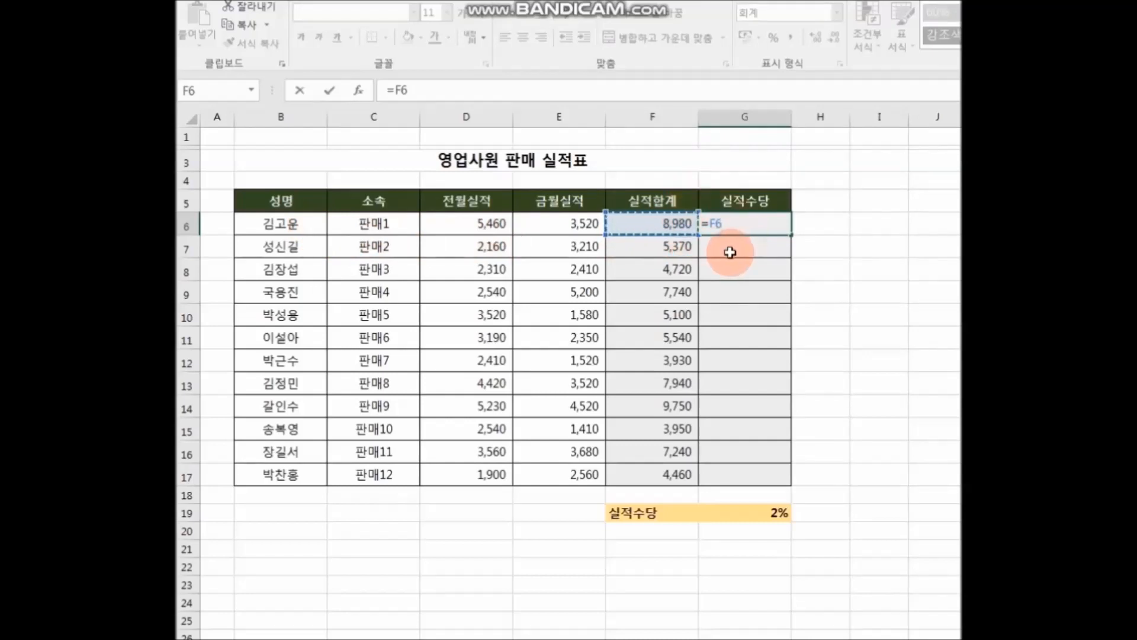
pyautogui.write('*')
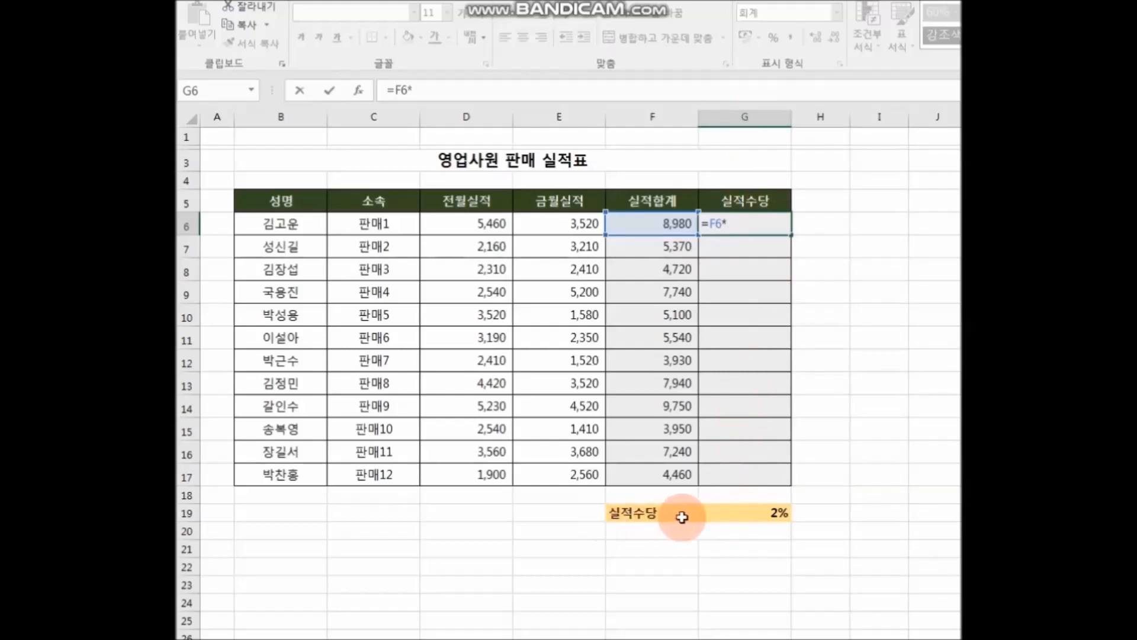
pyautogui.click(744, 510)
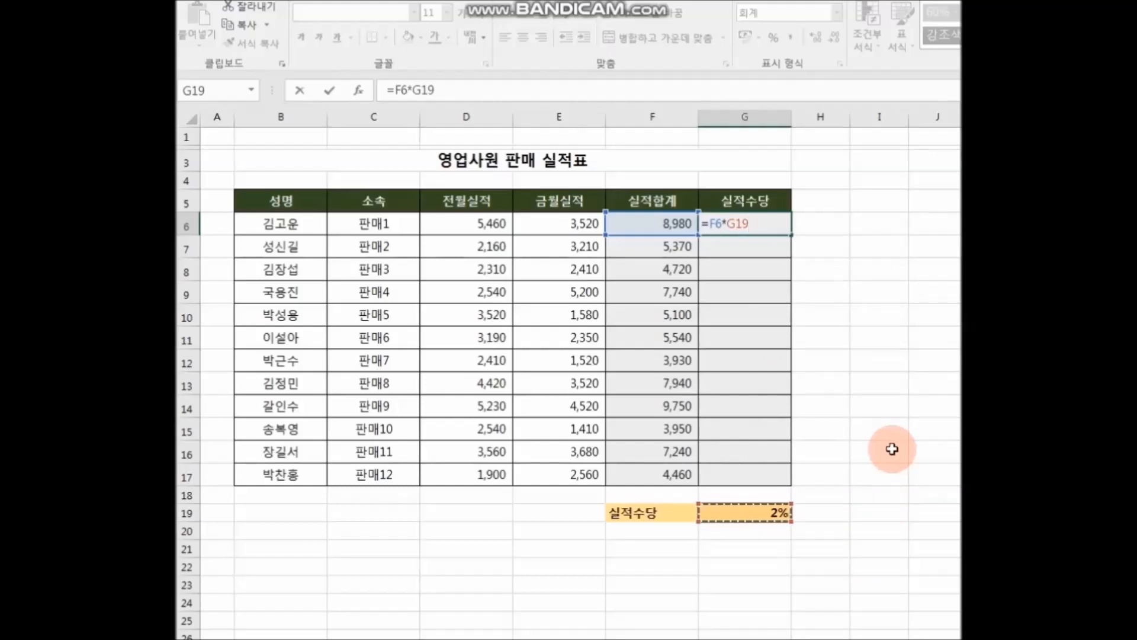
pyautogui.press('F4')
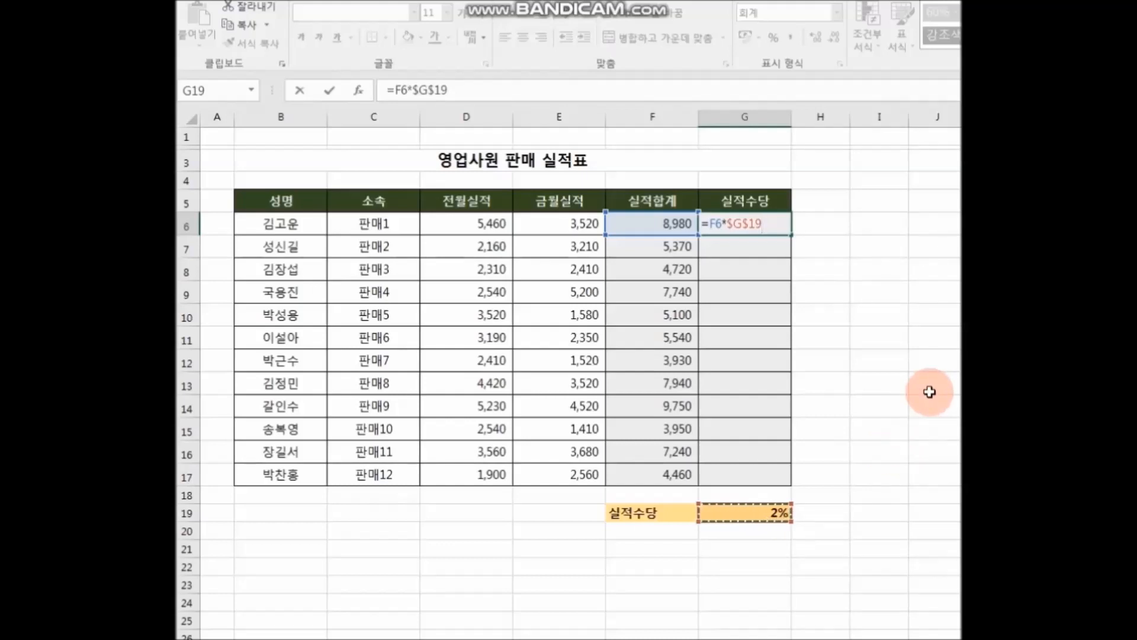
pyautogui.press('Return')
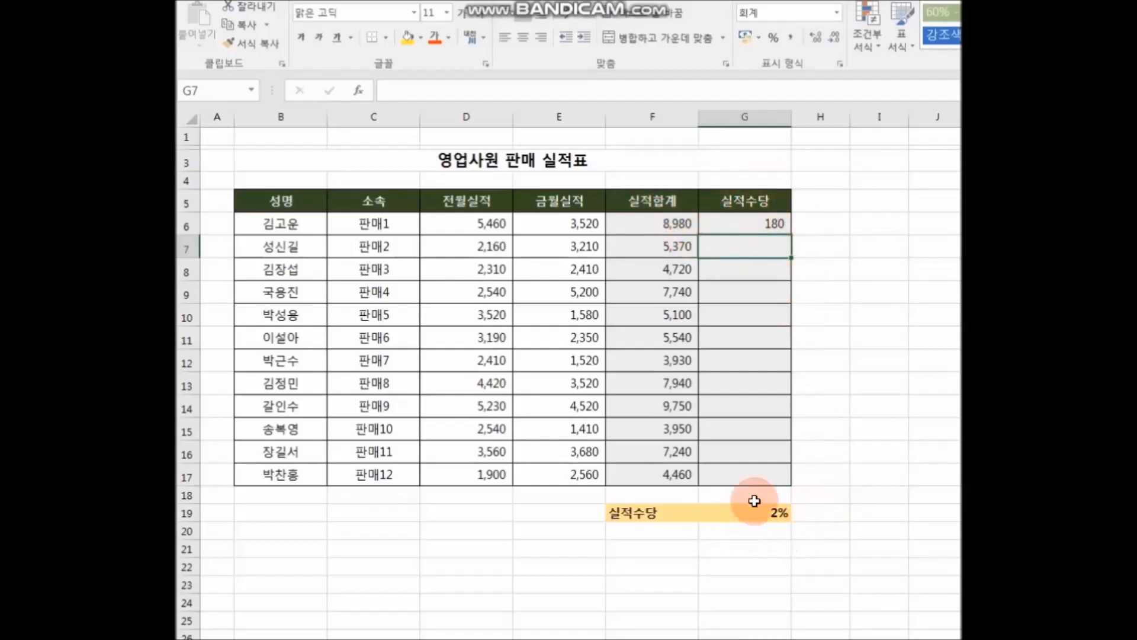
# Fill the 실적수당 formula from G6 down through G17 and format the results to show no decimal places
pyautogui.click(754, 225)
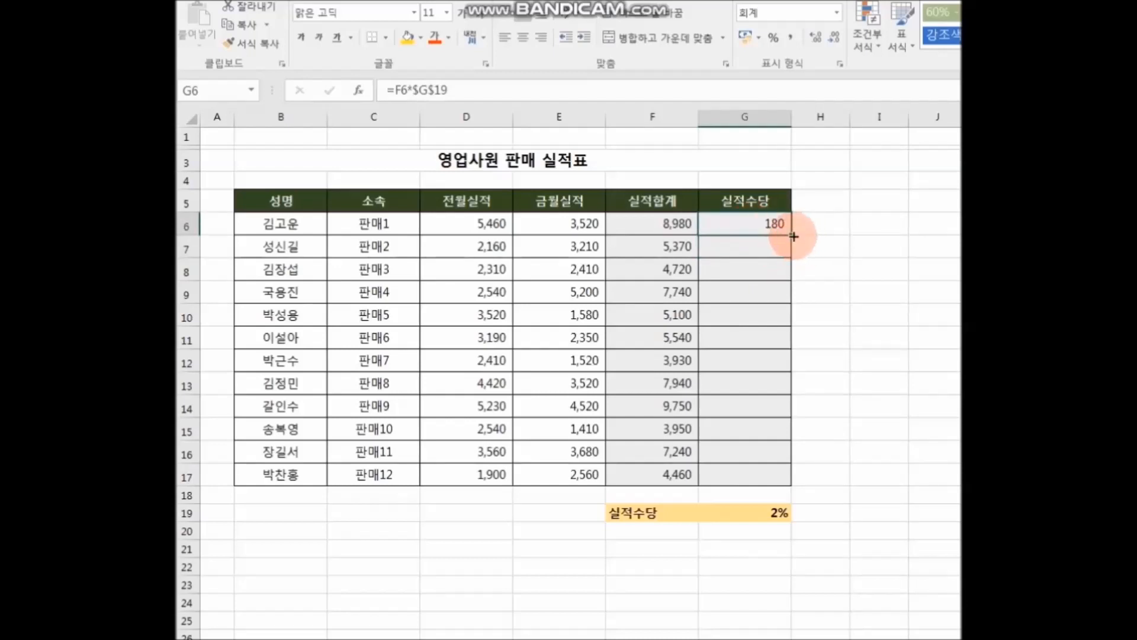
pyautogui.moveTo(793, 236); pyautogui.dragTo(797, 482)
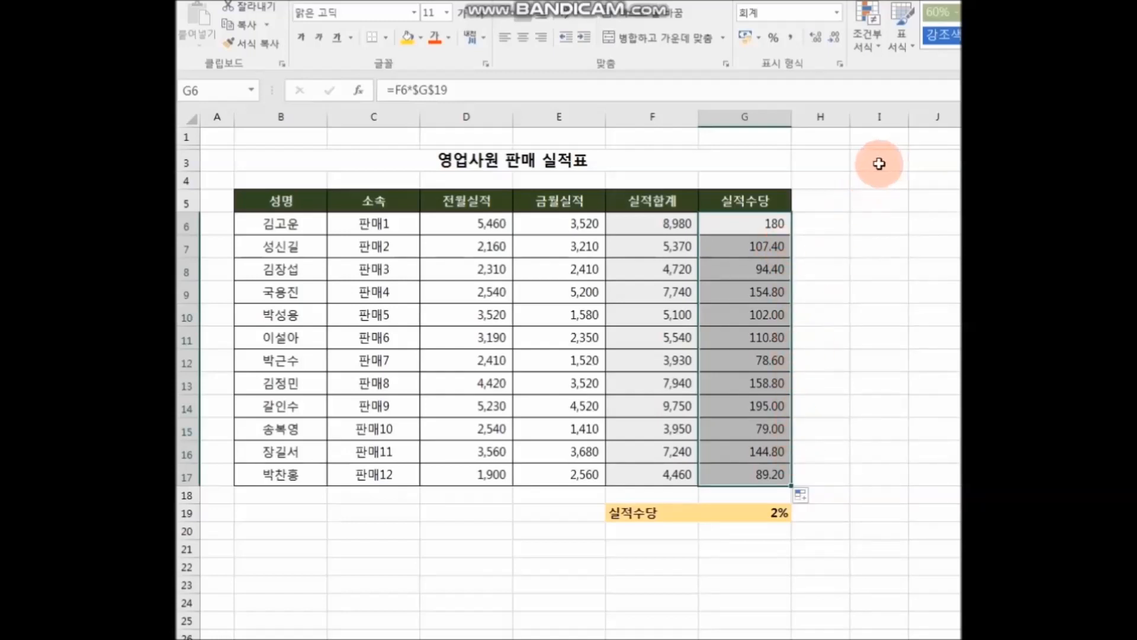
pyautogui.click(834, 41)
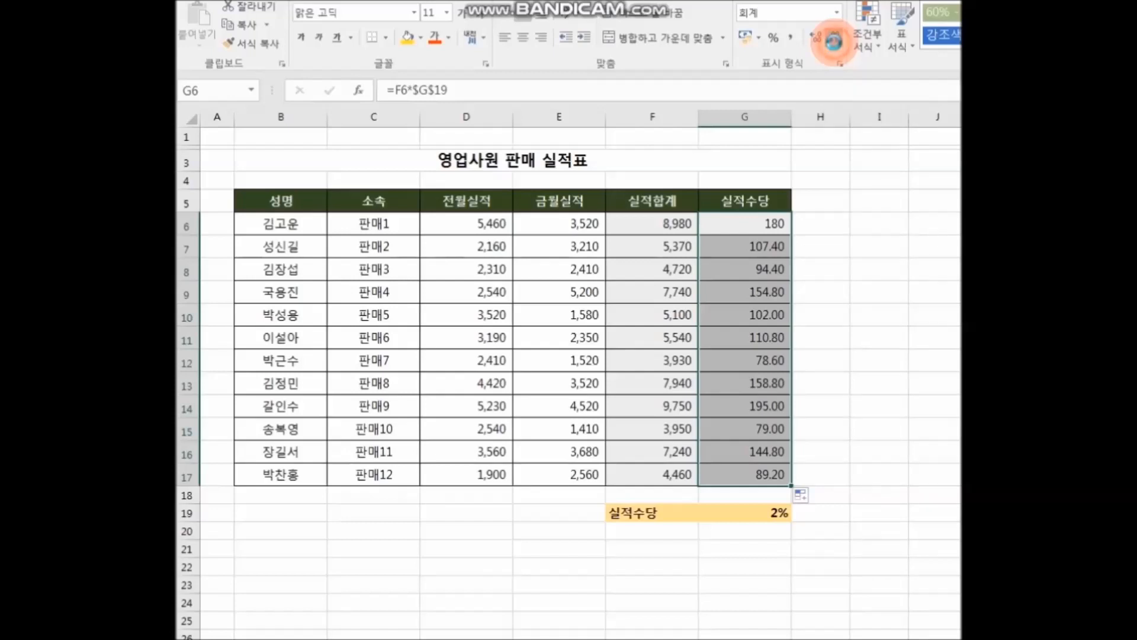
pyautogui.click(834, 40)
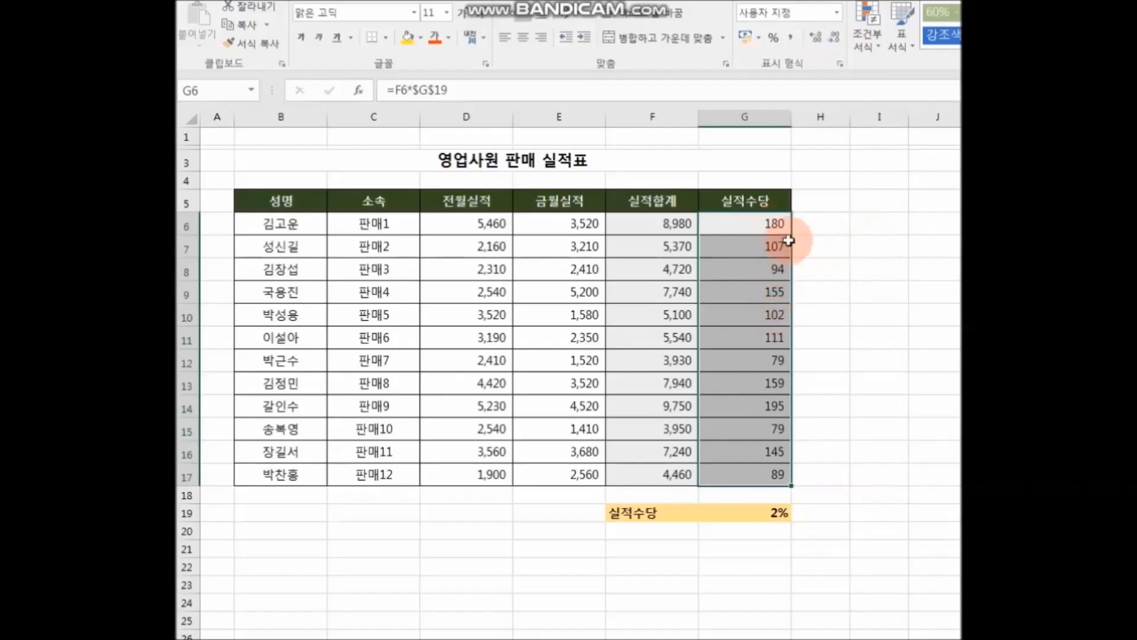
pyautogui.click(894, 272)
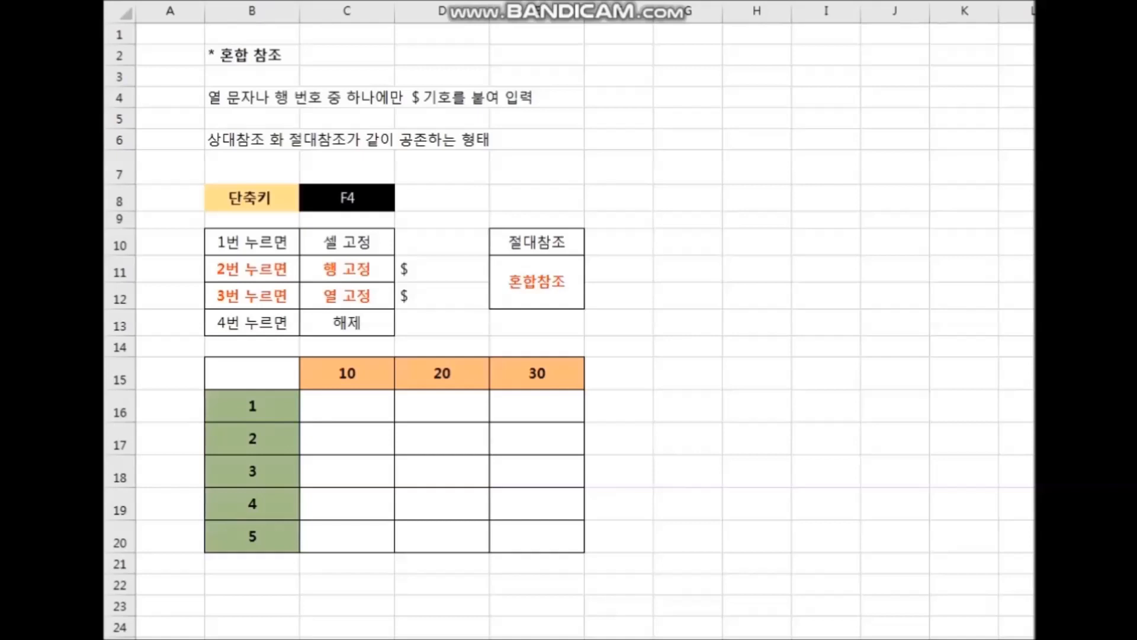
# Review the 상대 참조 sheet's example table, examining the A and B values in each row and the first result cell in column C
pyautogui.click(825, 536)
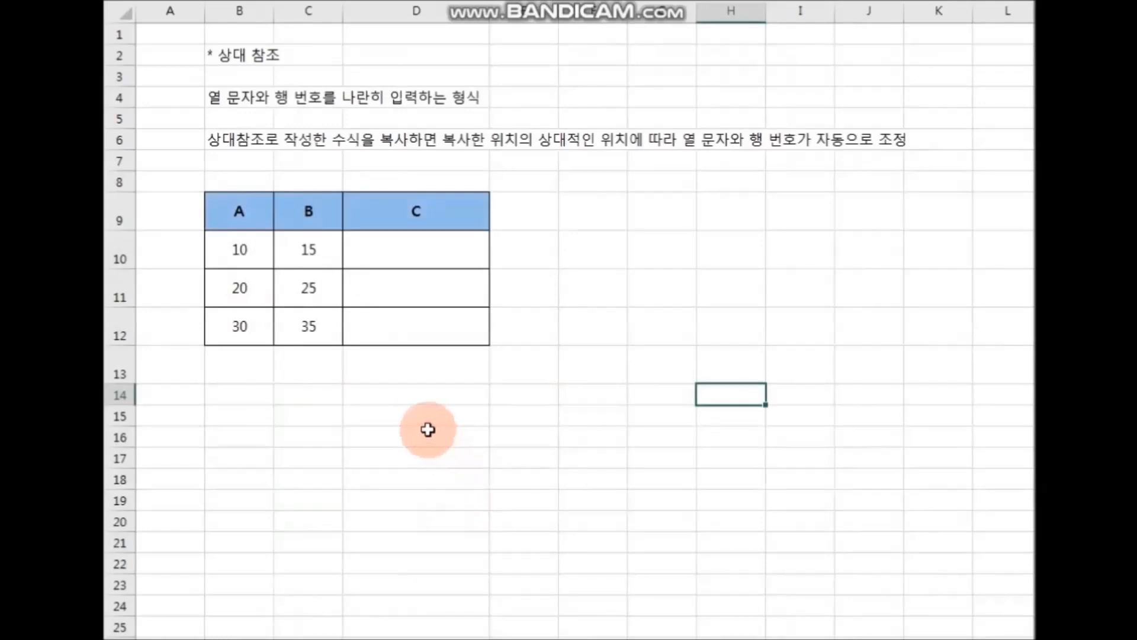
pyautogui.click(243, 220)
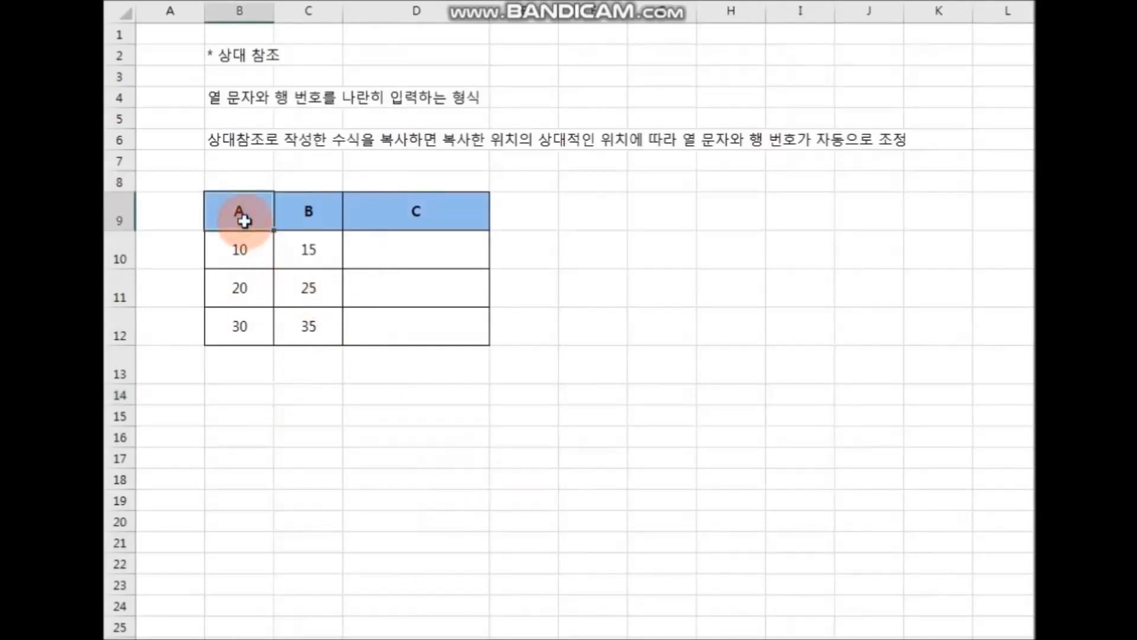
pyautogui.click(308, 212)
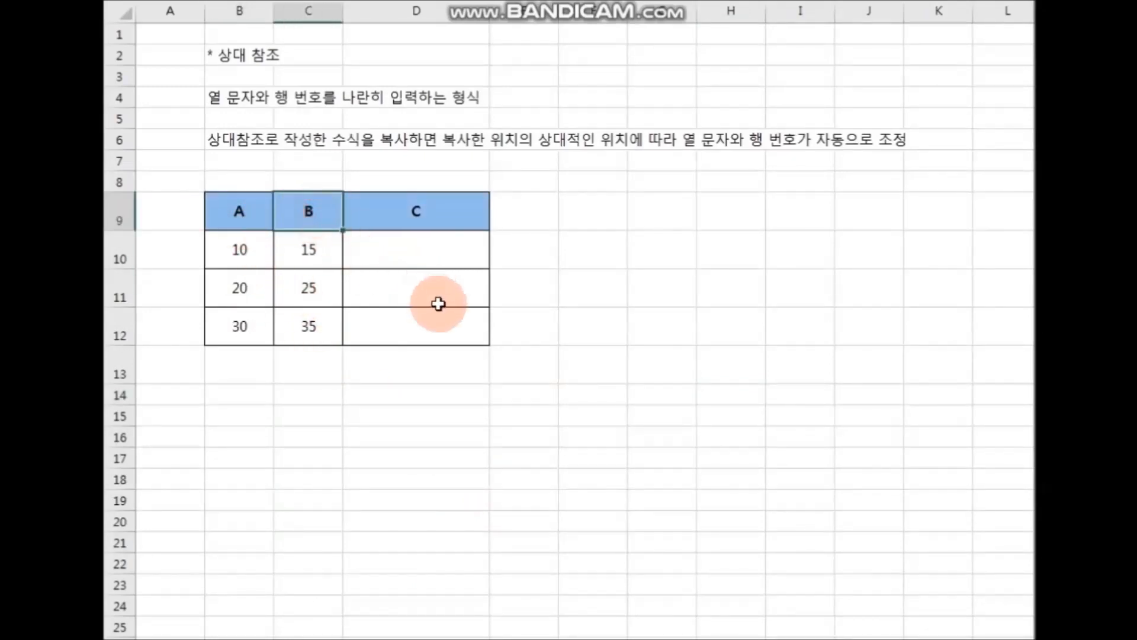
pyautogui.click(256, 254)
pyautogui.click(315, 251)
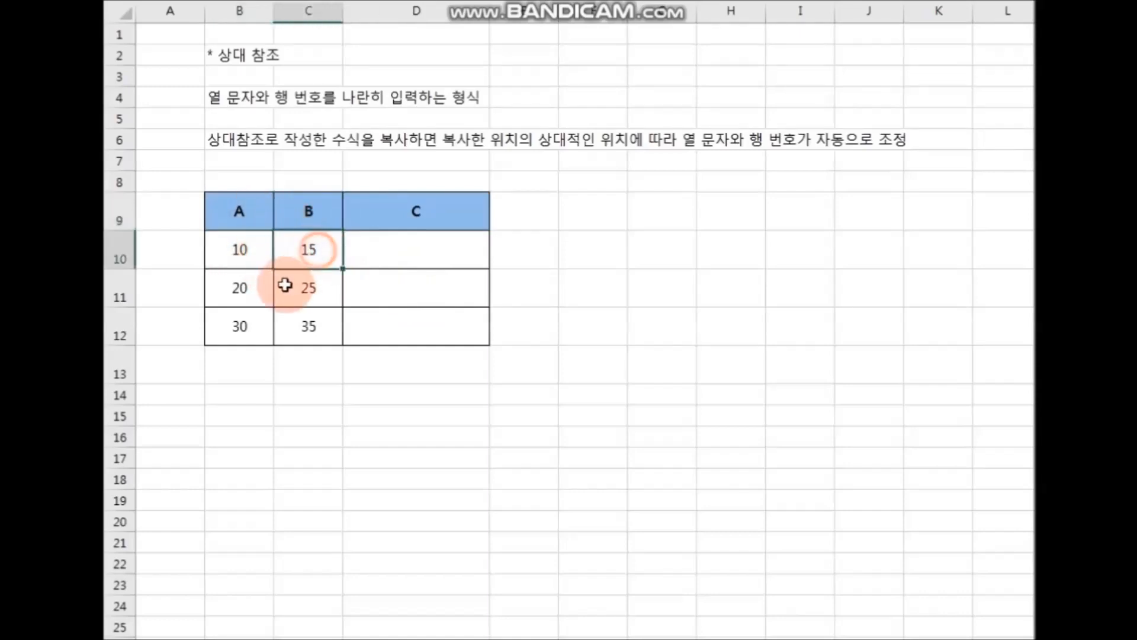
pyautogui.click(254, 284)
pyautogui.click(298, 290)
pyautogui.click(261, 323)
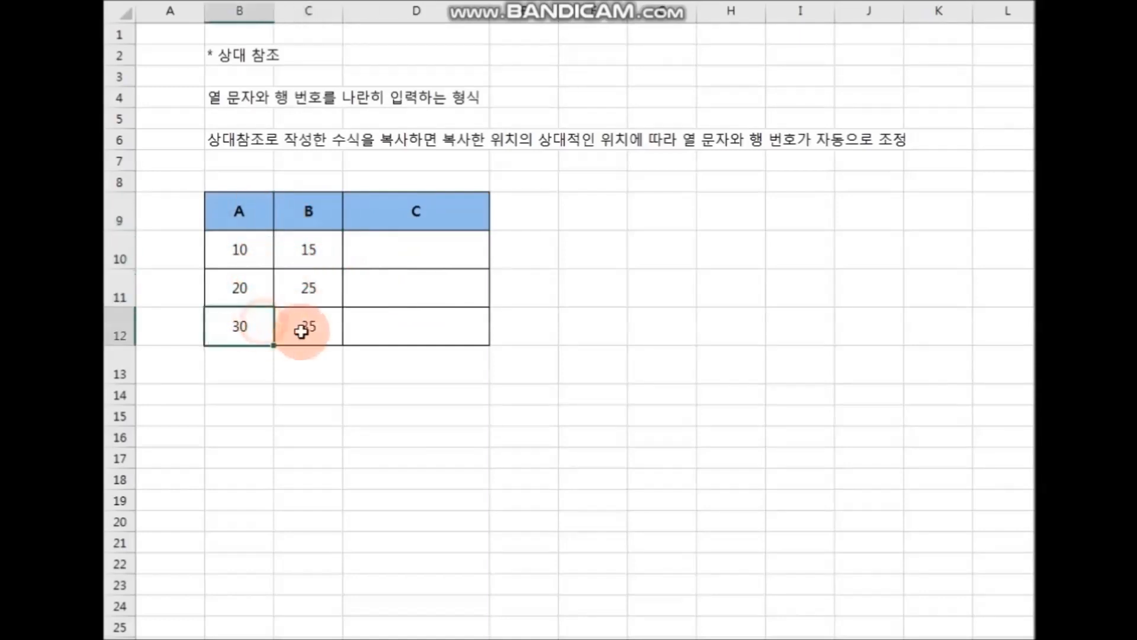
pyautogui.click(303, 332)
pyautogui.click(421, 251)
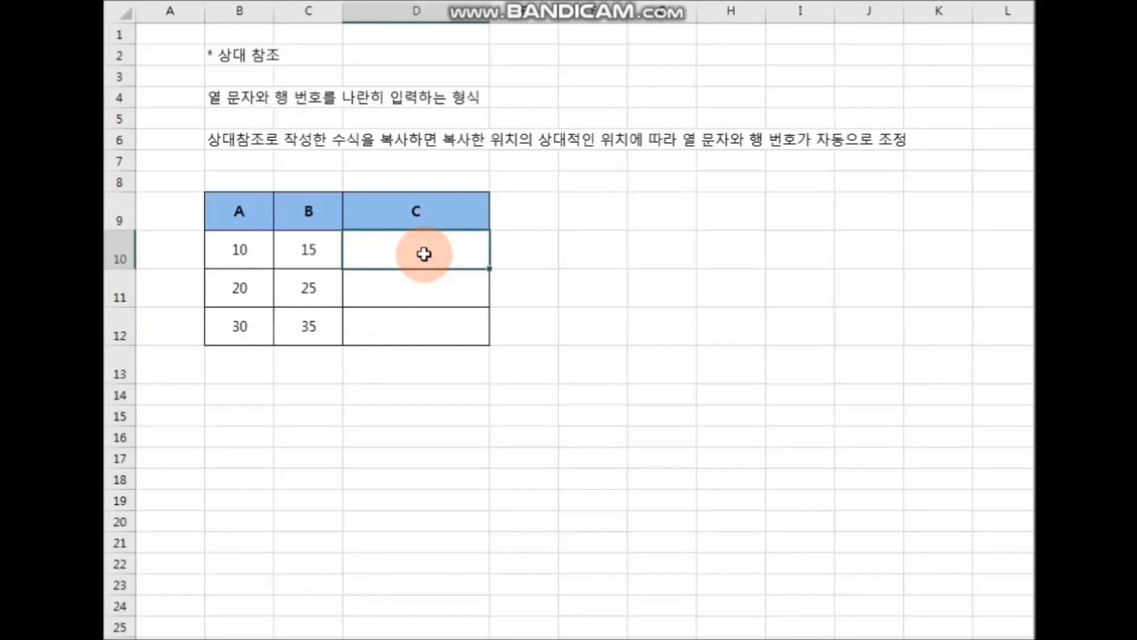
pyautogui.click(242, 254)
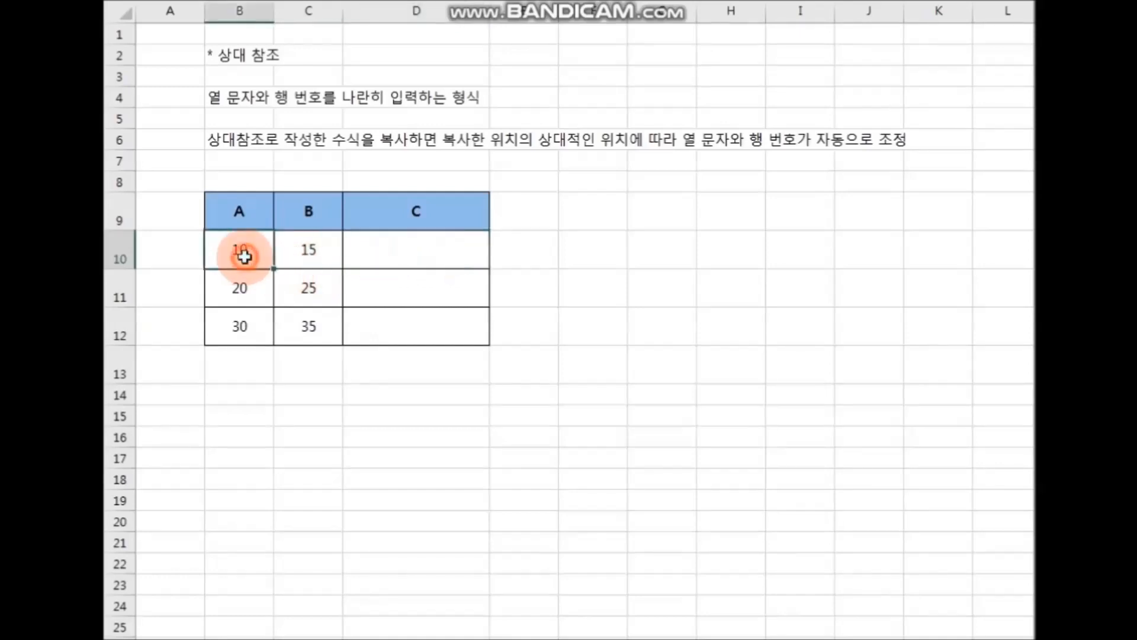
pyautogui.click(292, 253)
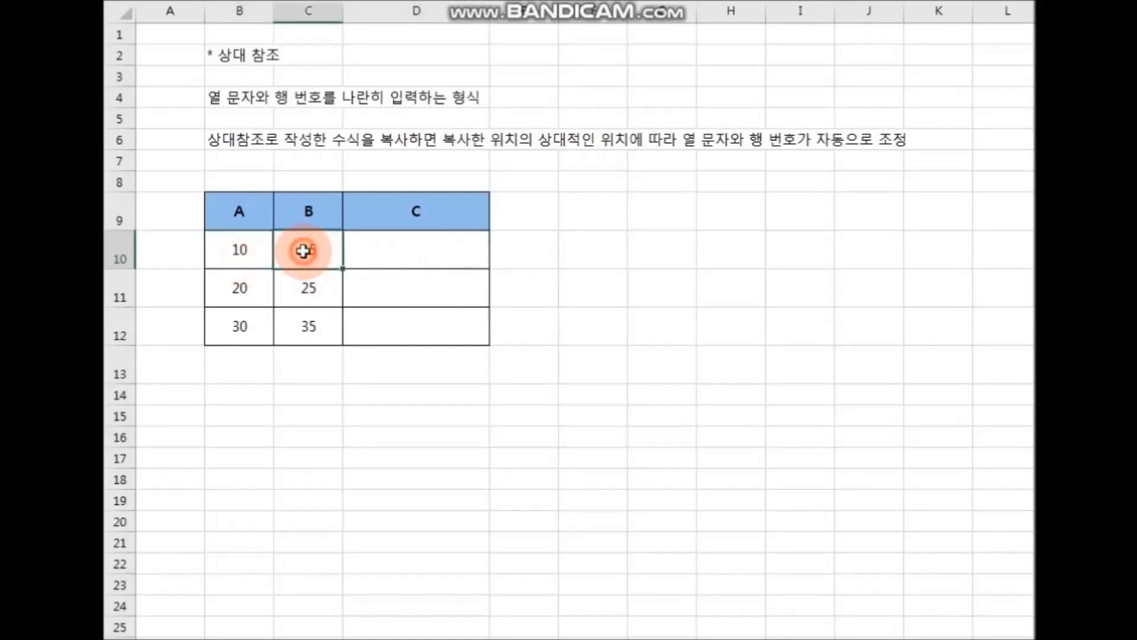
pyautogui.click(406, 251)
pyautogui.click(443, 251)
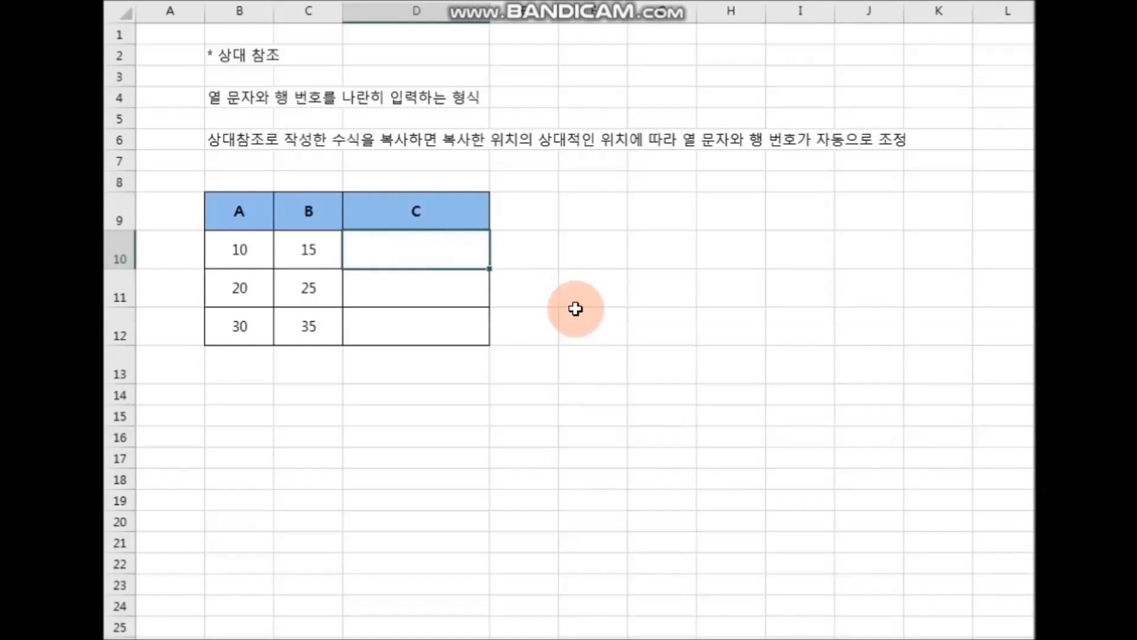
# Review the 절대 참조 sheet's 급여 values against the fixed 수당 지급율 cell D19, comparing it with the 혼합 참조 and 상대 참조 sheets
pyautogui.hotkey('ctrl', 'pagedown')
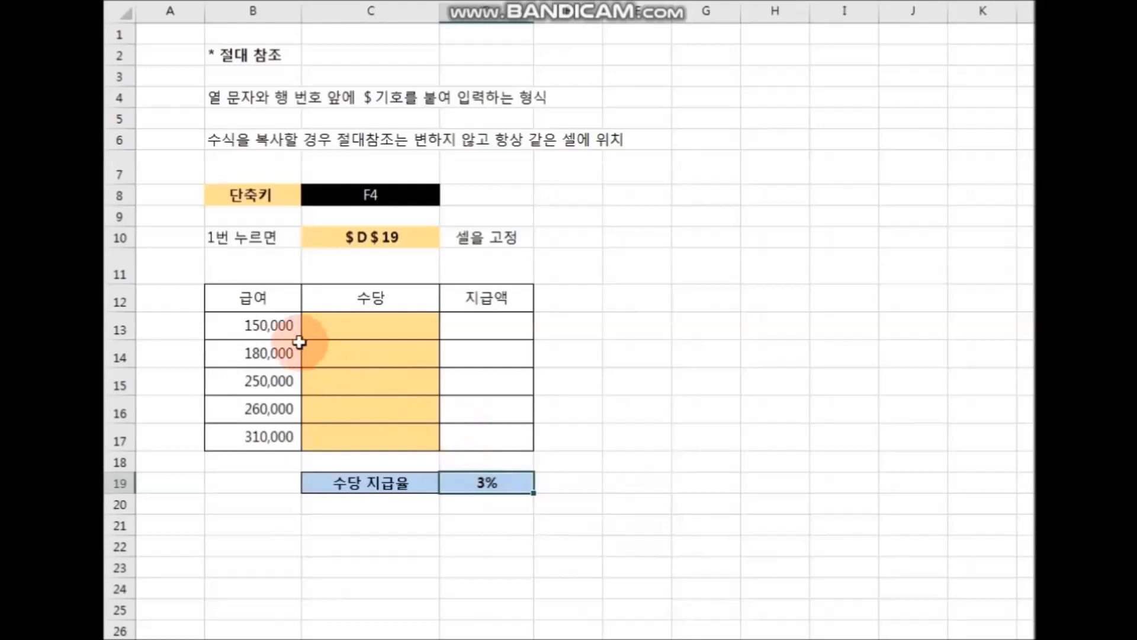
pyautogui.click(286, 330)
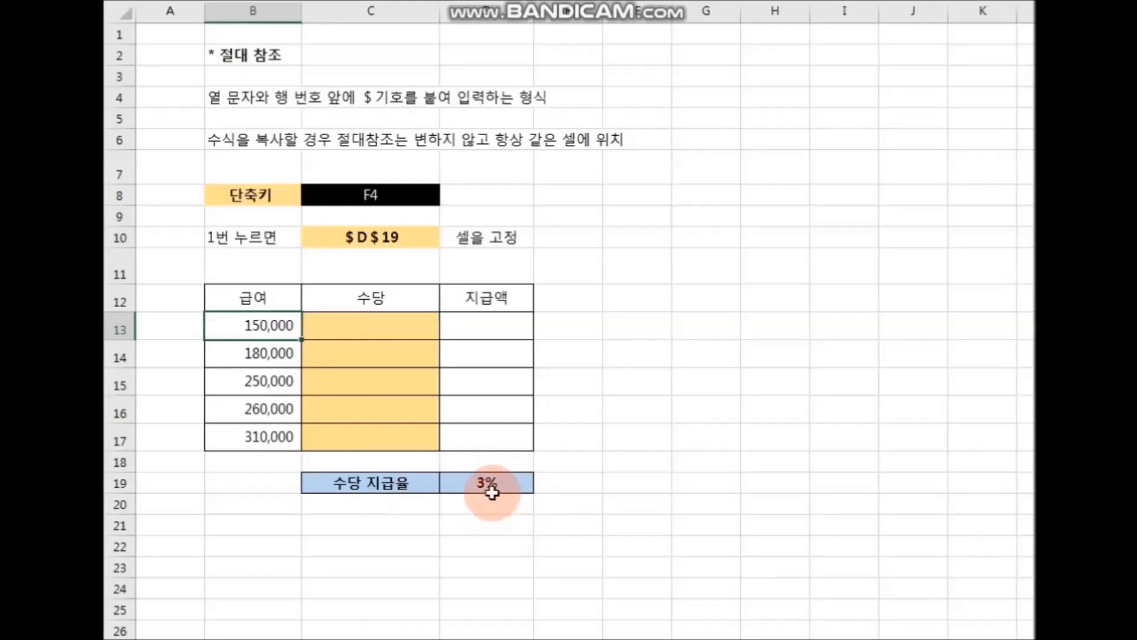
pyautogui.click(282, 356)
pyautogui.click(280, 382)
pyautogui.click(280, 409)
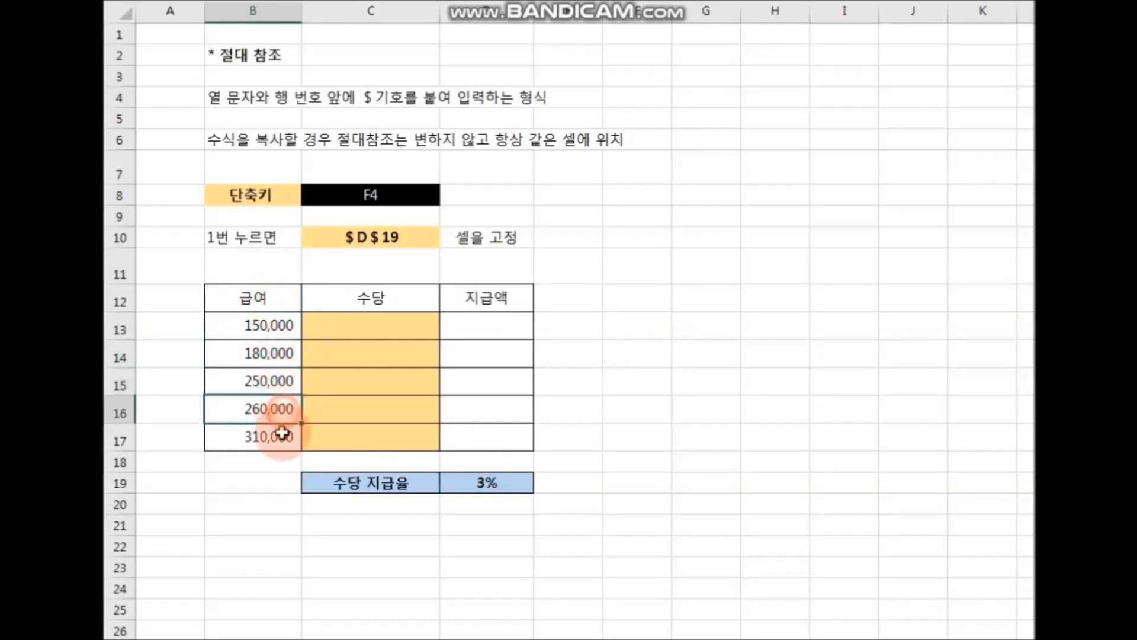
pyautogui.click(281, 437)
pyautogui.click(499, 487)
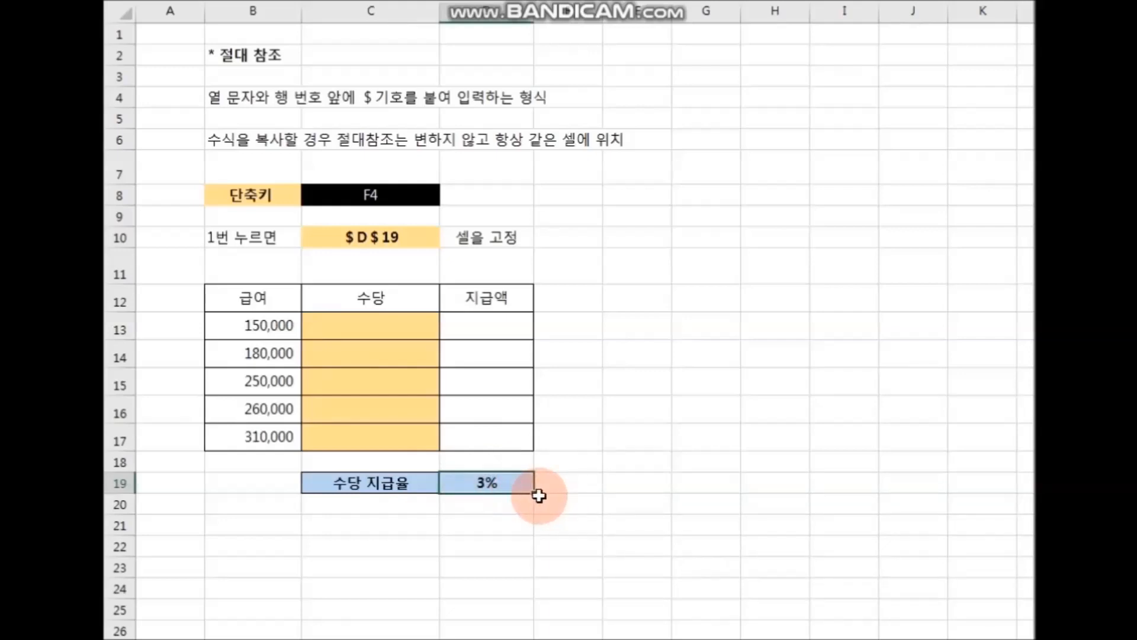
pyautogui.hotkey('ctrl', 'pagedown')
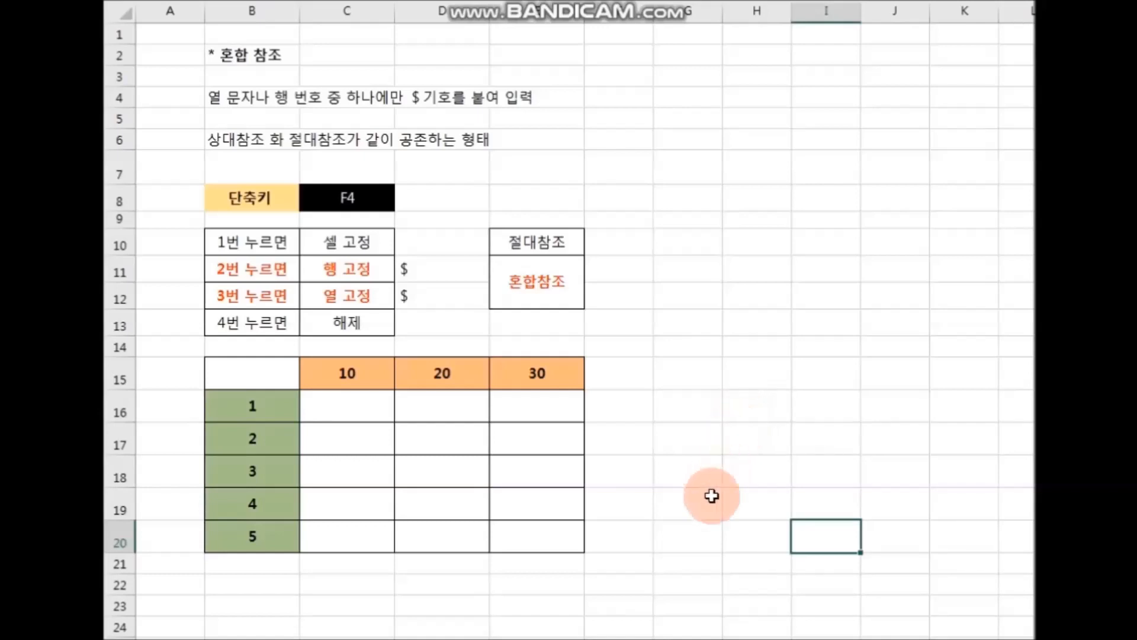
pyautogui.hotkey('ctrl', 'pageup')
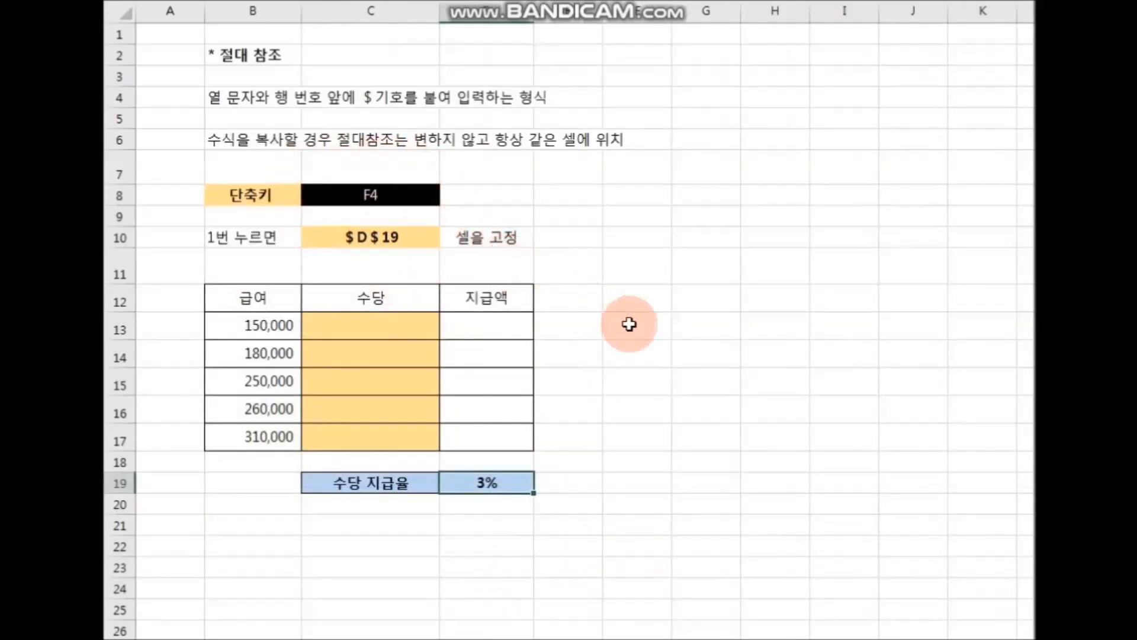
pyautogui.hotkey('ctrl', 'pageup')
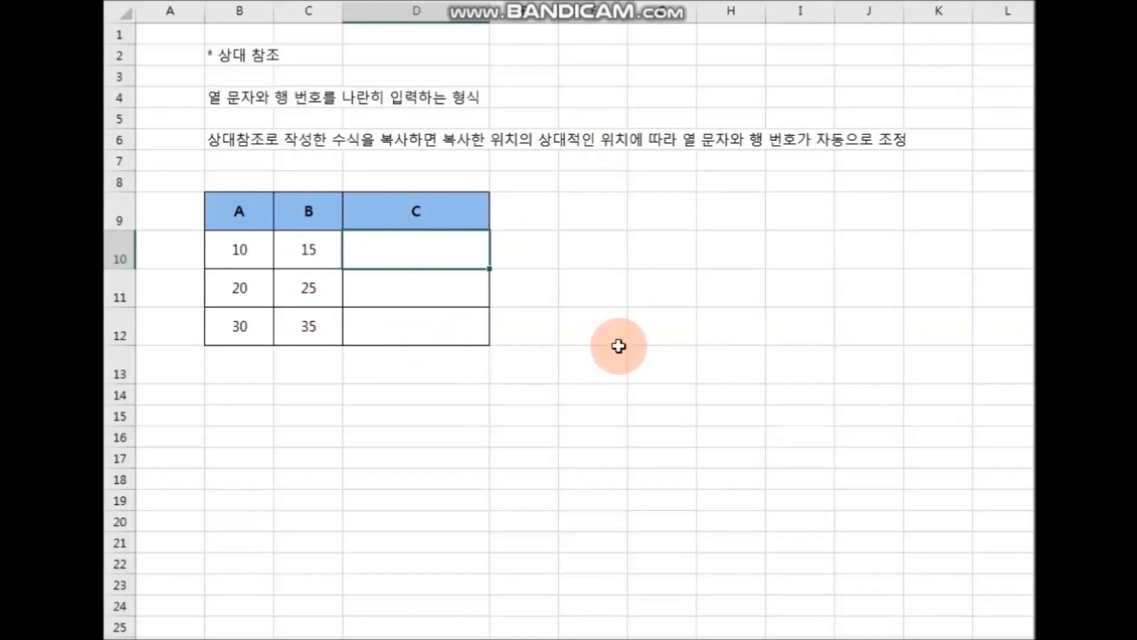
pyautogui.click(445, 638)
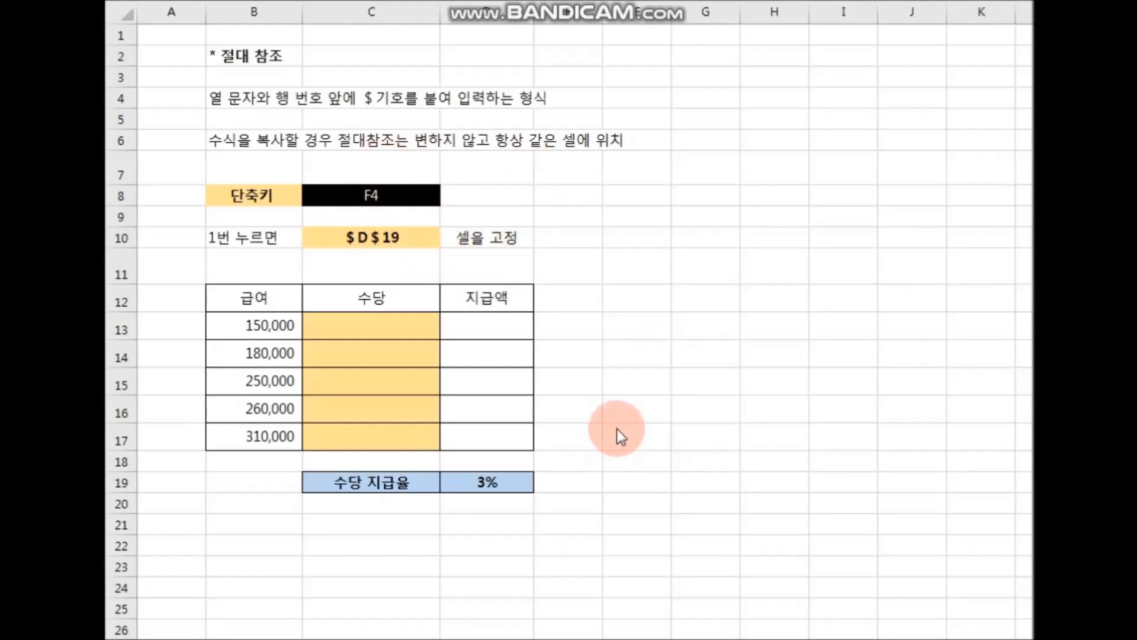
pyautogui.click(502, 485)
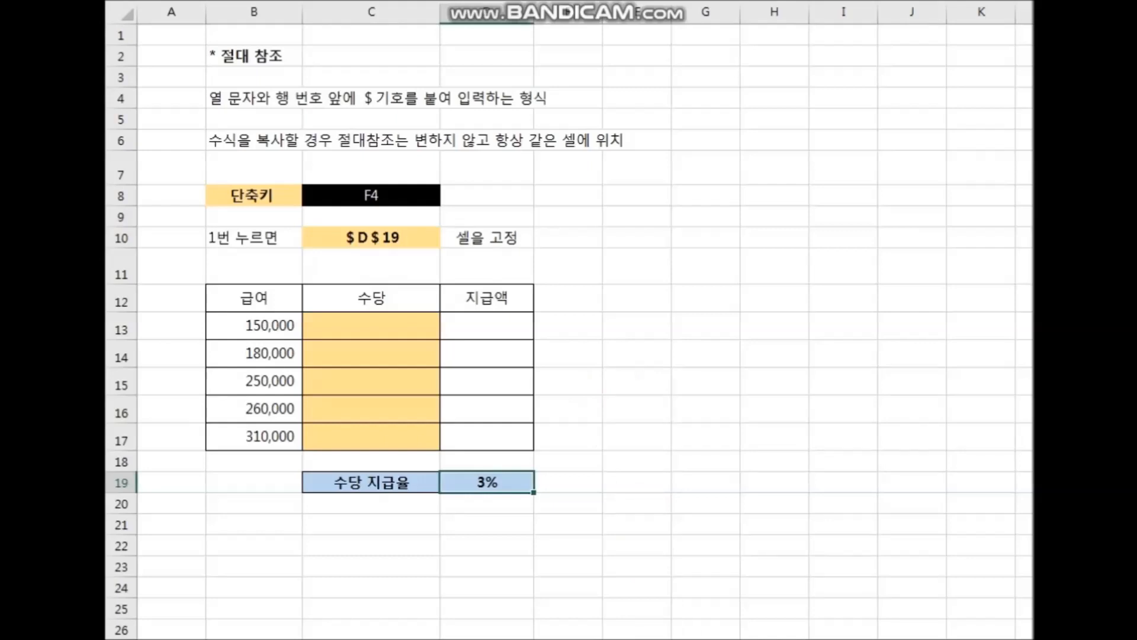
# On the 혼합 참조 sheet, enter =$B16*C$15 in C16 to multiply the row header by the column header with mixed references
pyautogui.hotkey('ctrl', 'pagedown')
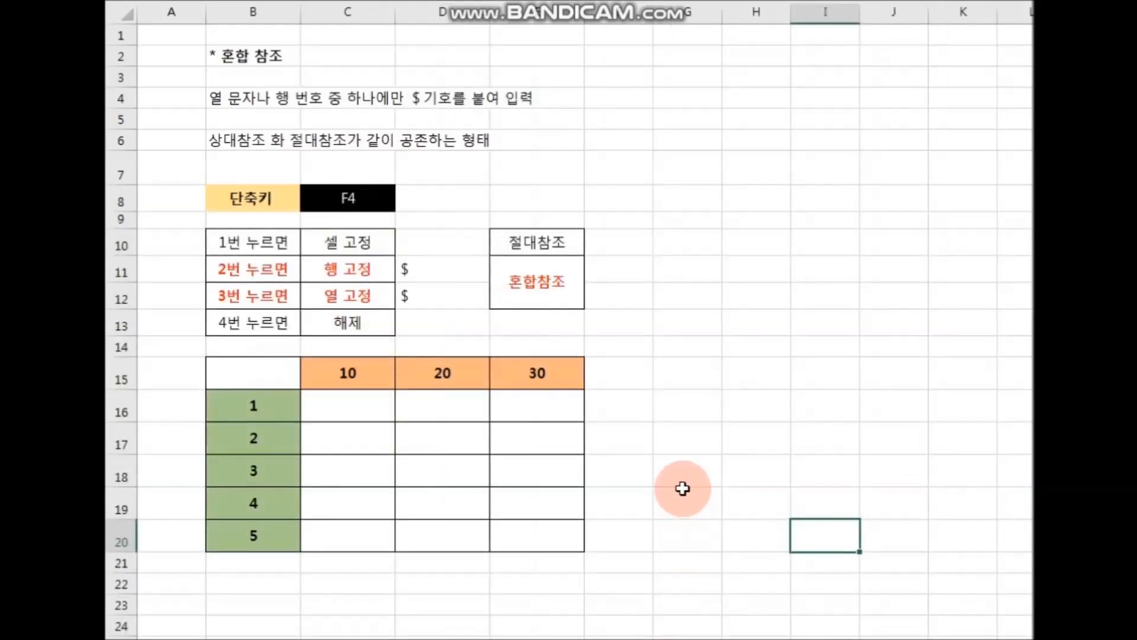
pyautogui.click(268, 280)
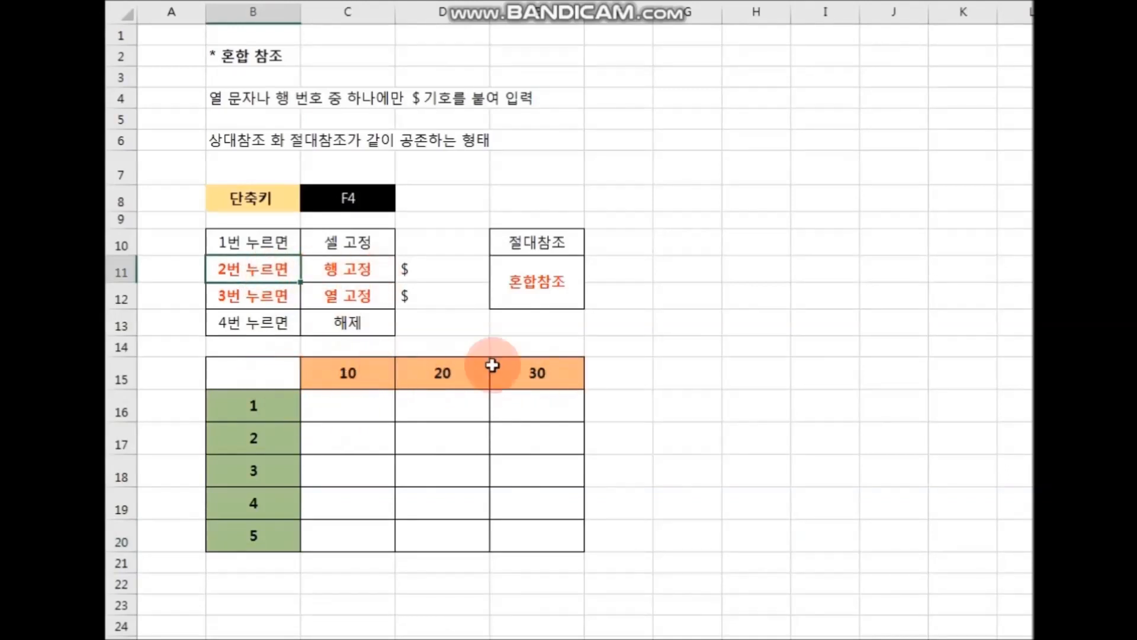
pyautogui.click(273, 296)
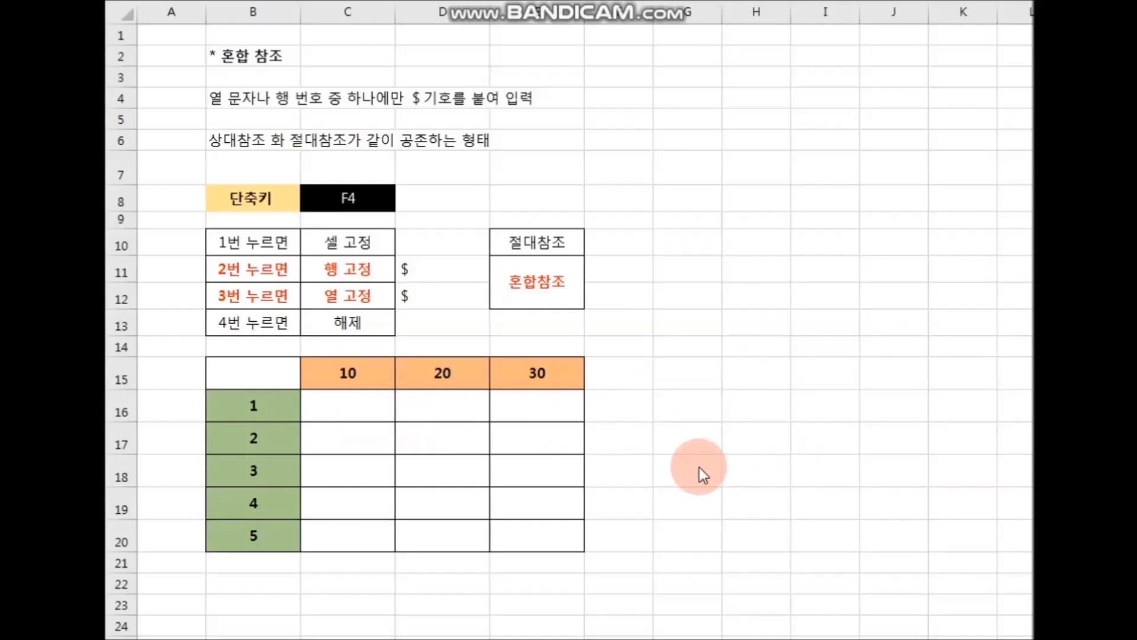
pyautogui.click(364, 407)
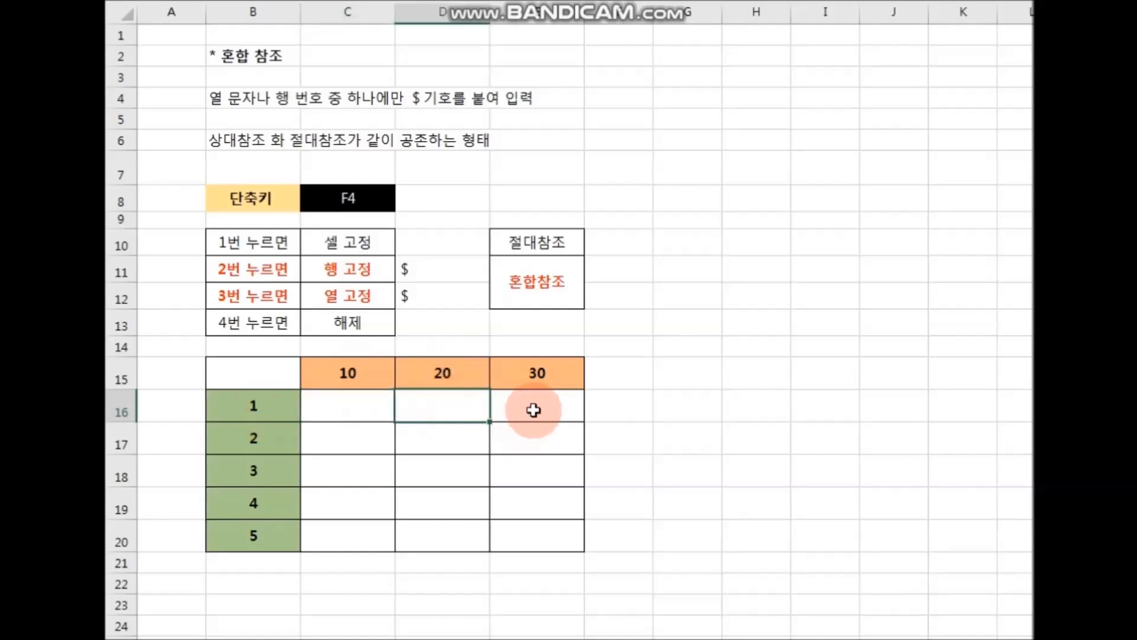
pyautogui.click(527, 412)
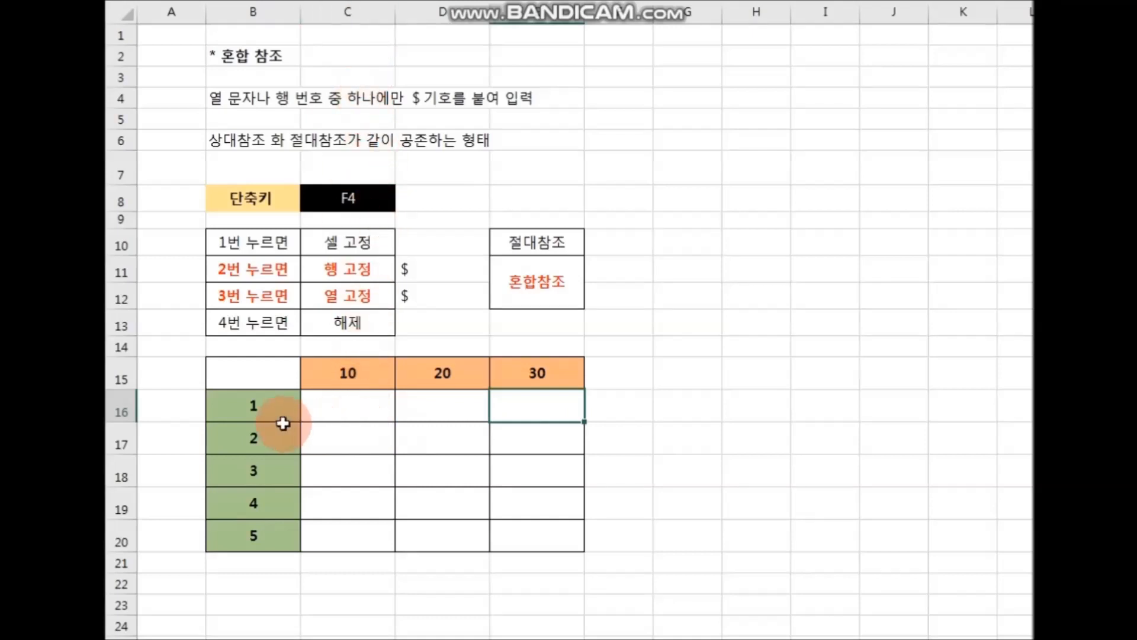
pyautogui.click(364, 408)
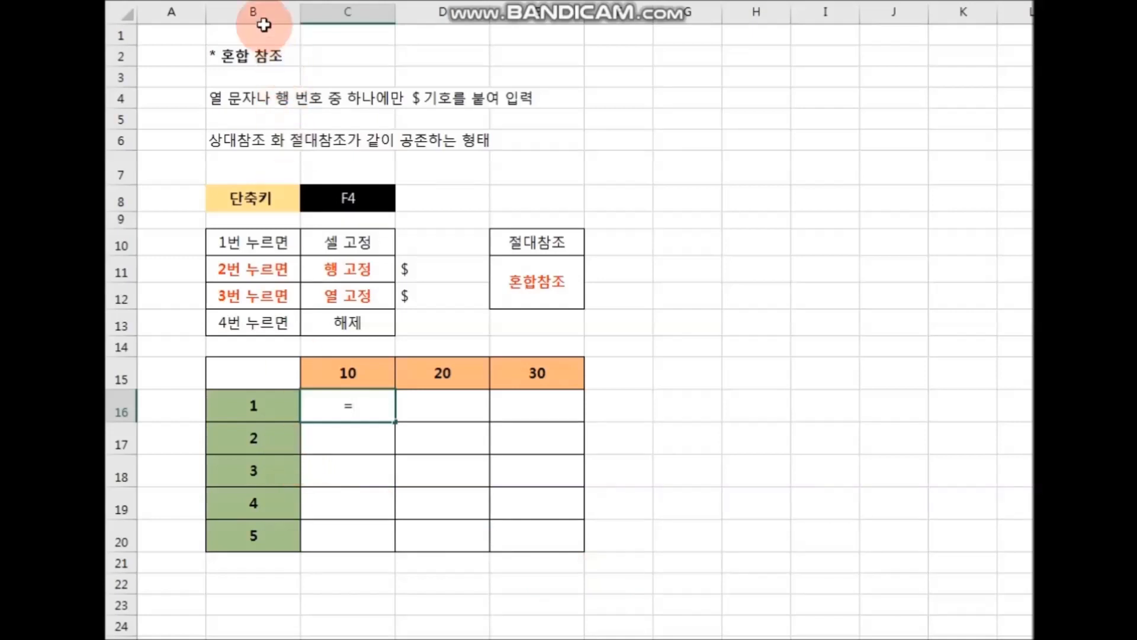
pyautogui.click(271, 409)
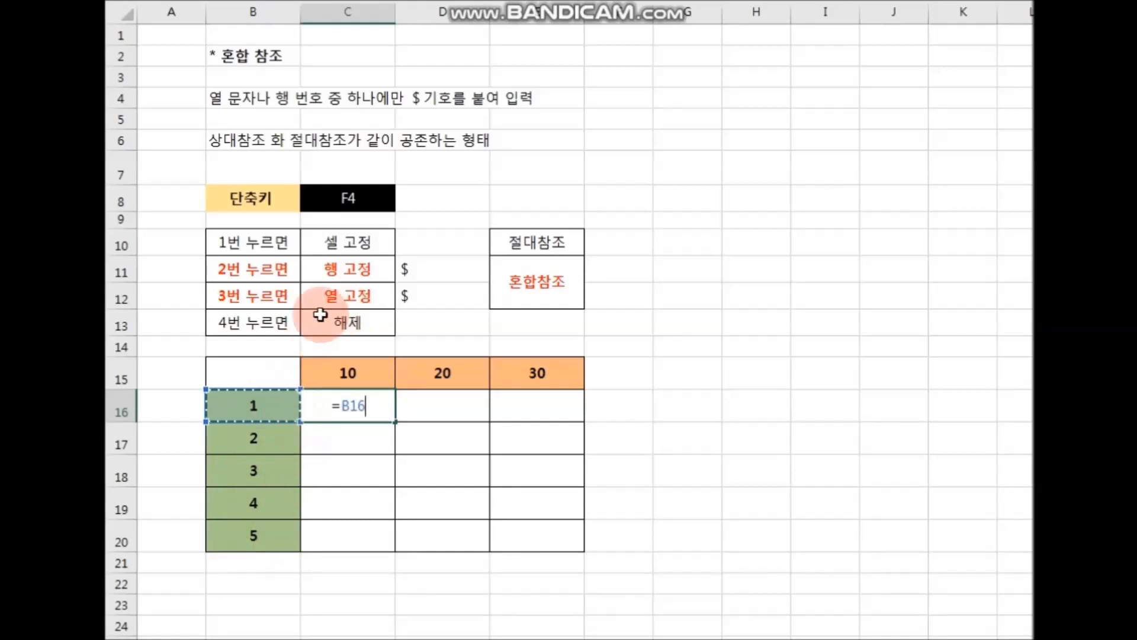
pyautogui.press('F4')
pyautogui.press('F4')
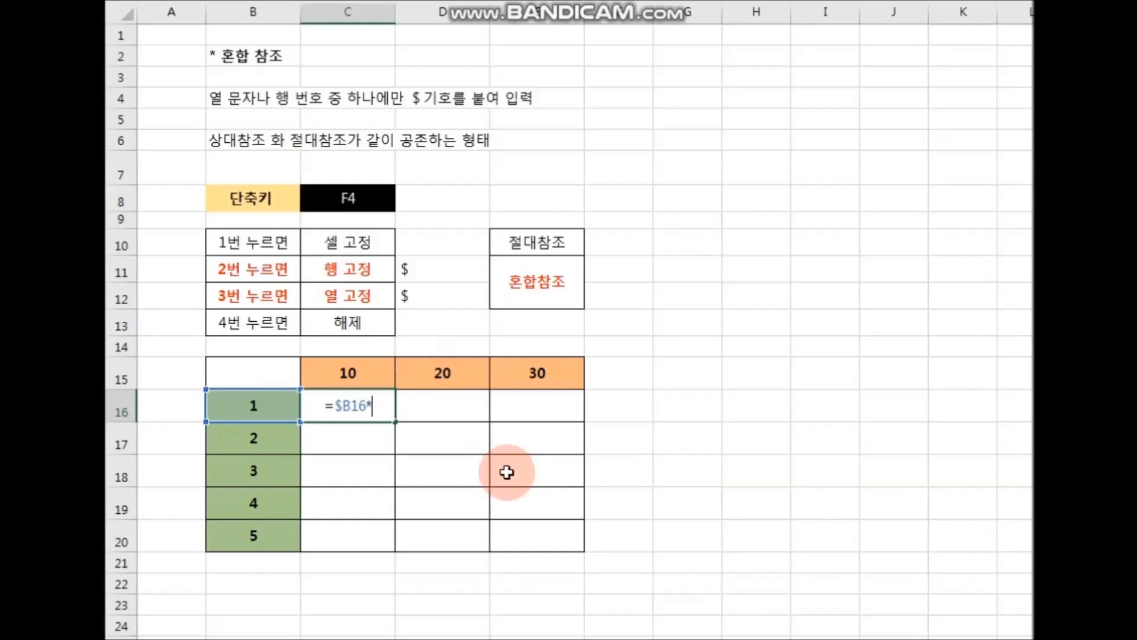
pyautogui.click(367, 376)
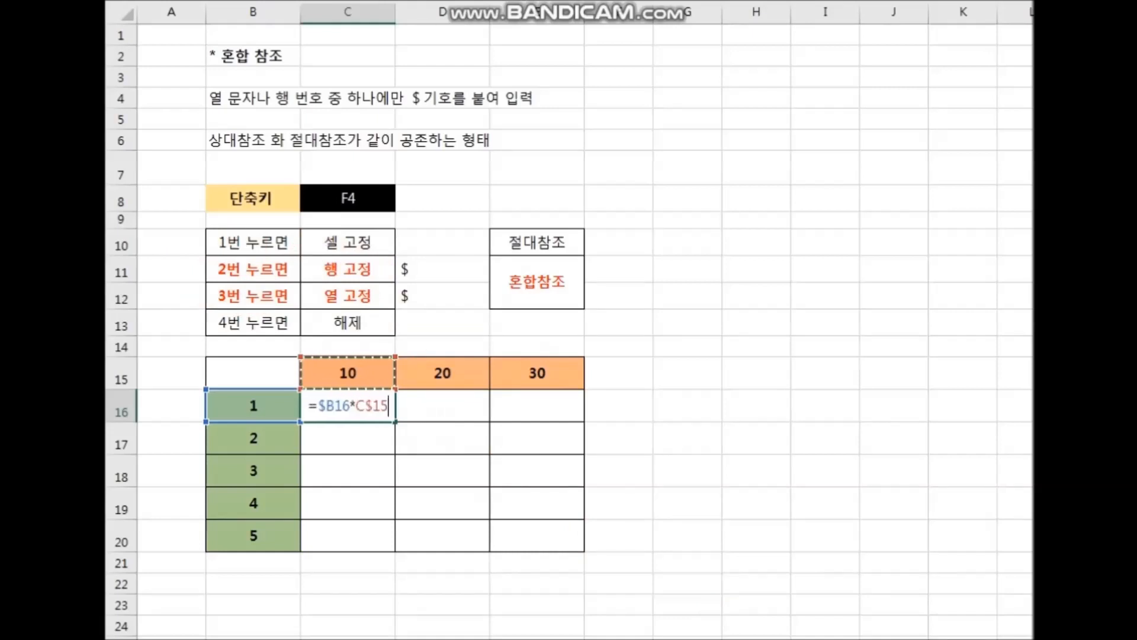
pyautogui.press('Return')
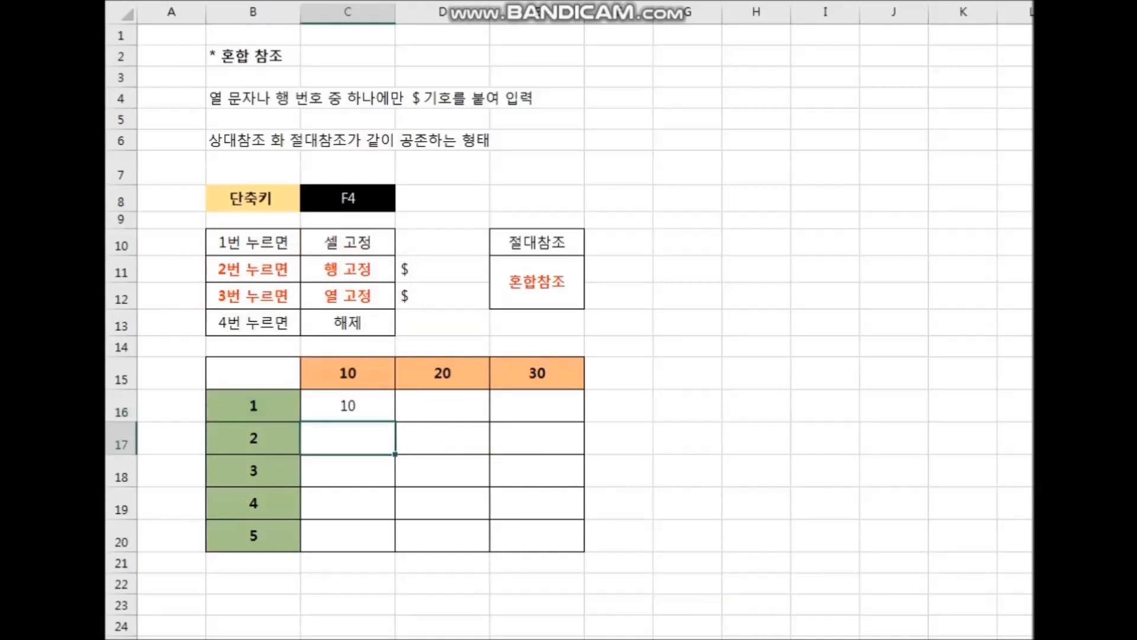
# Fill the mixed-reference formula from C16 across through E16
pyautogui.click(368, 410)
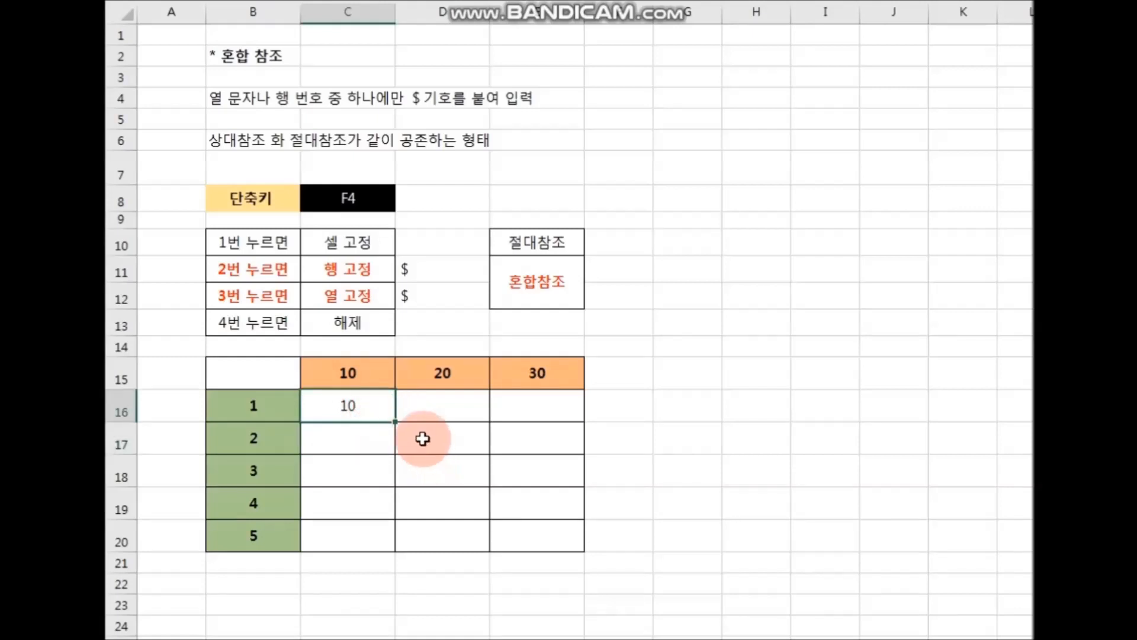
pyautogui.moveTo(396, 421); pyautogui.dragTo(582, 419)
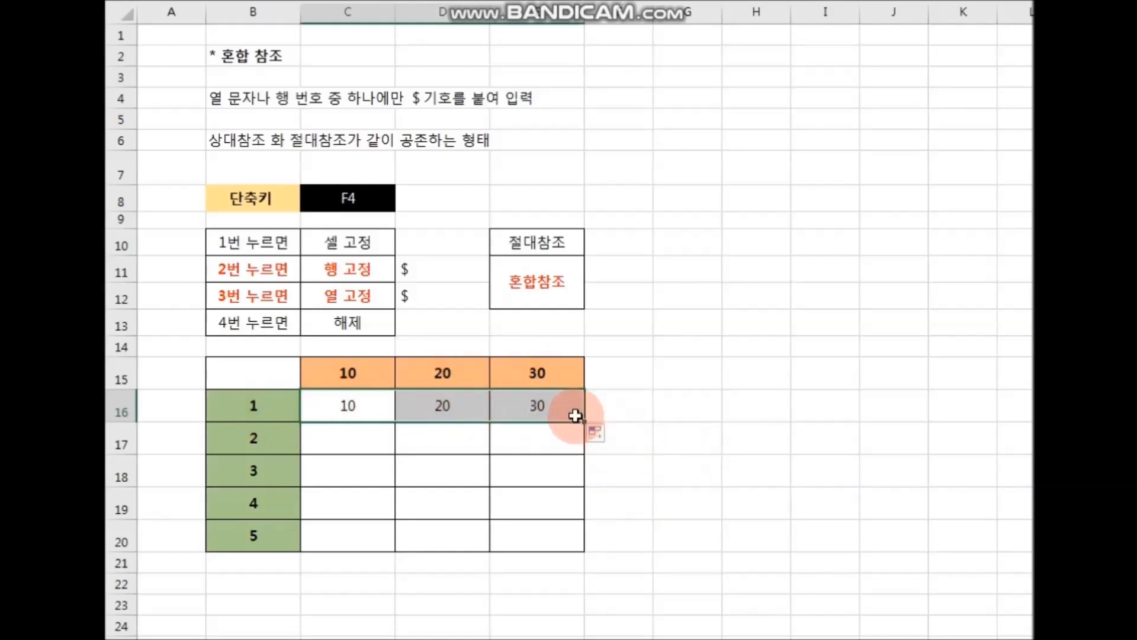
# Fill the mixed-reference formulas in C16:E16 down through row 20 to complete the 혼합 참조 grid
pyautogui.moveTo(585, 422); pyautogui.dragTo(583, 549)
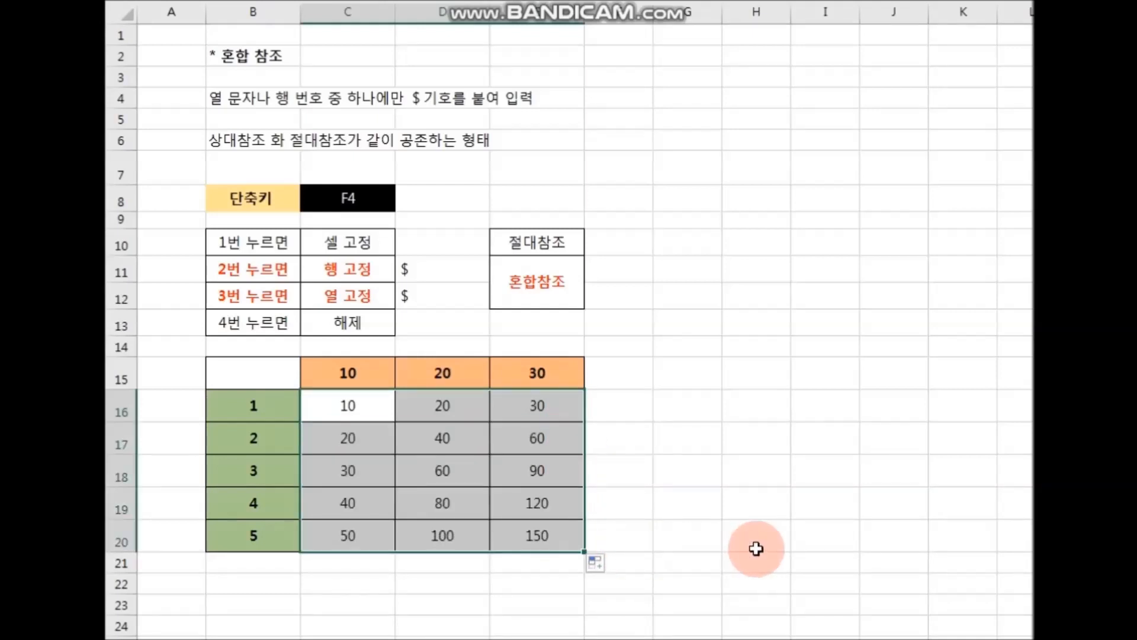
pyautogui.click(756, 549)
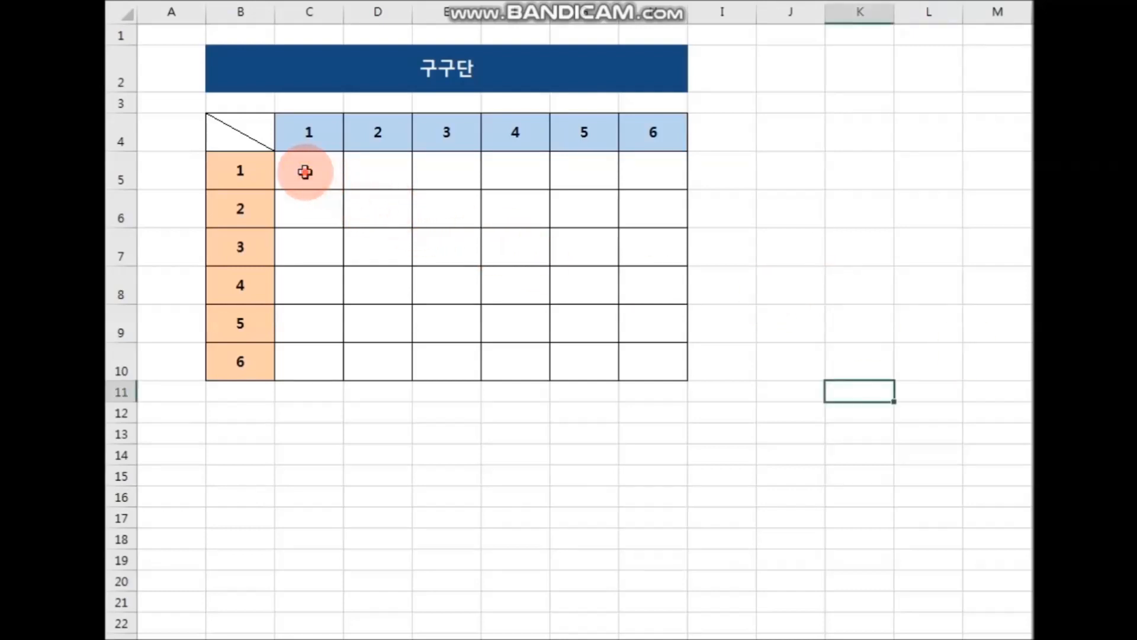
# In the 구구단 table, enter =$B5*C$4 in C5 to multiply the row header by the column header
pyautogui.click(308, 170)
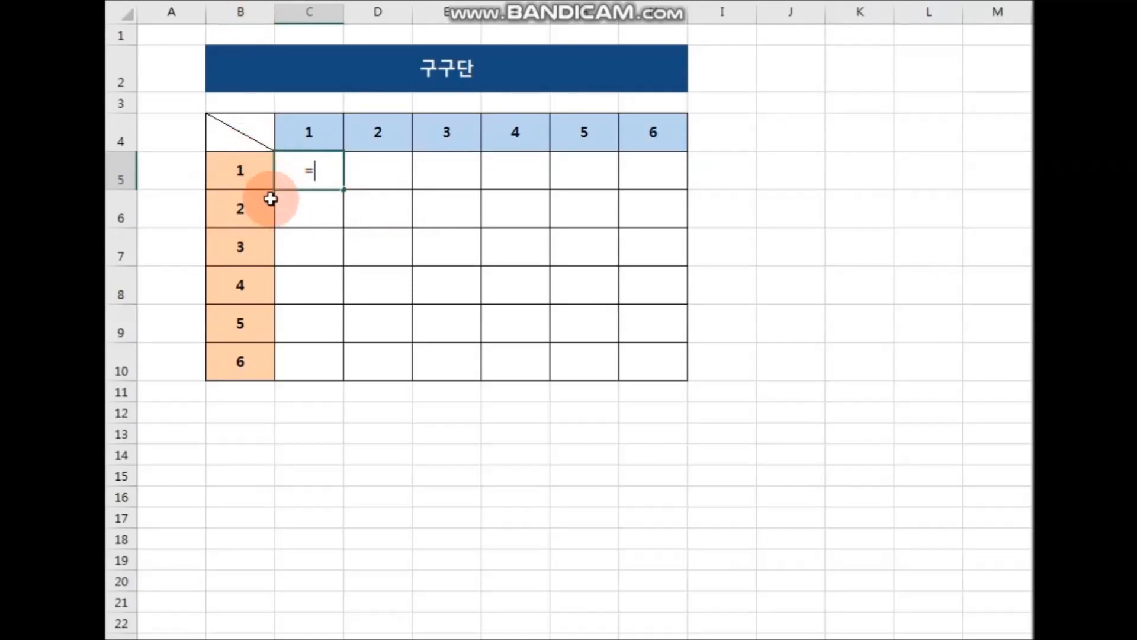
pyautogui.click(246, 180)
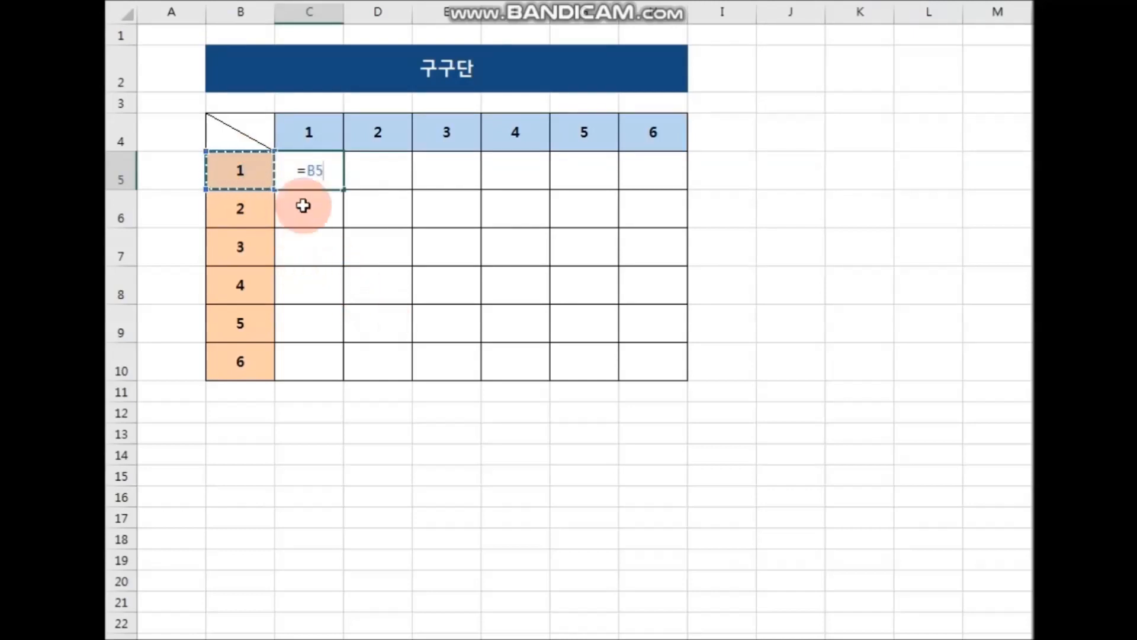
pyautogui.press('F4')
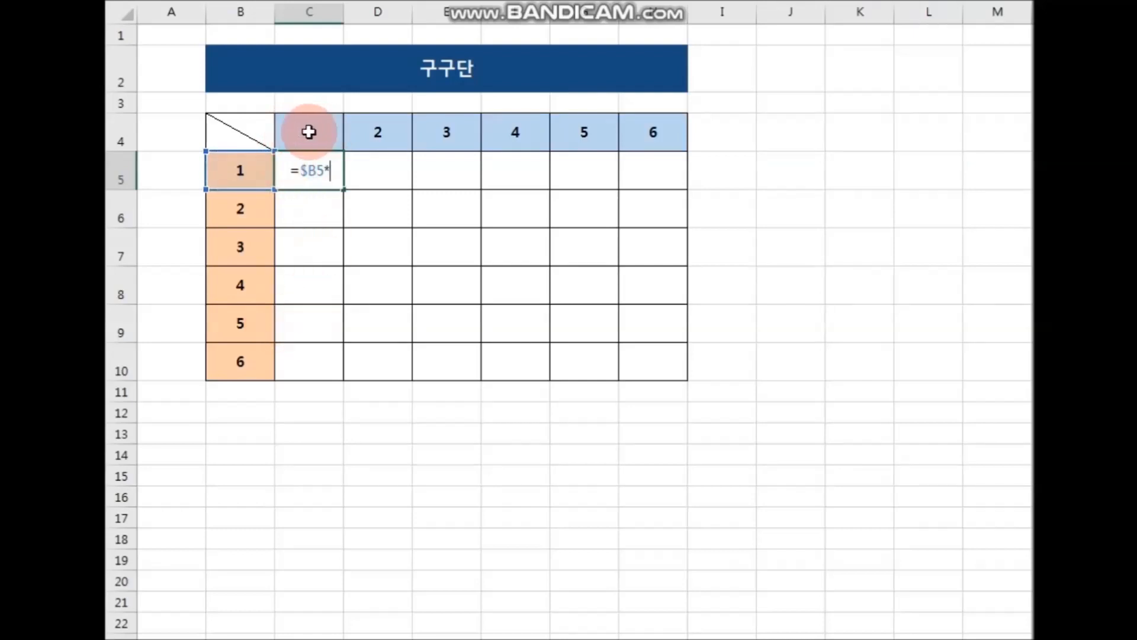
pyautogui.click(318, 137)
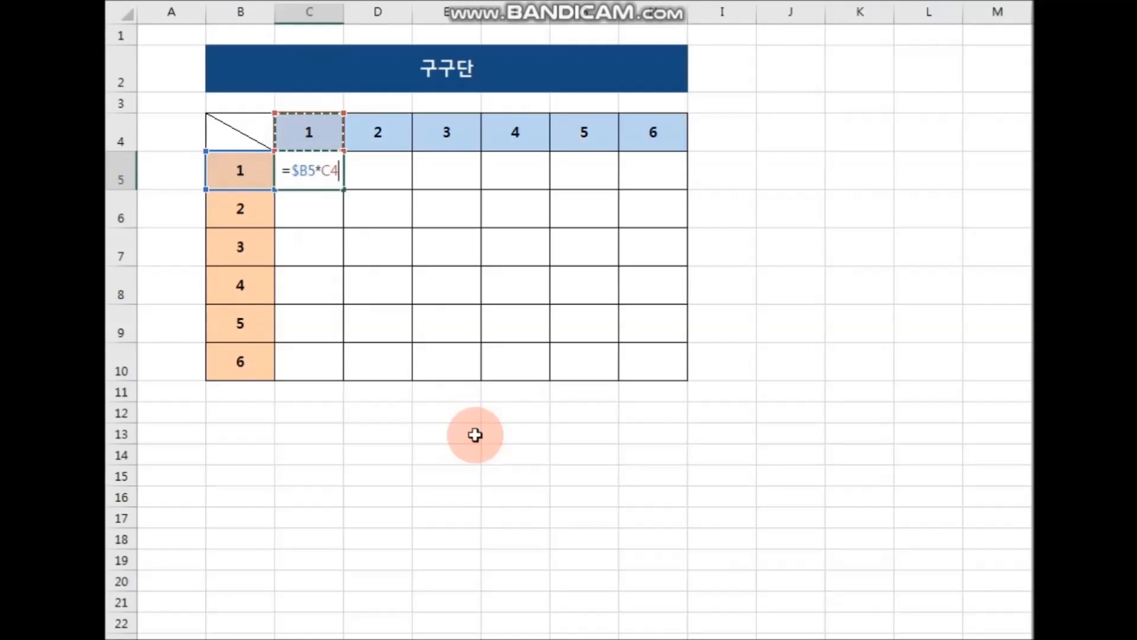
pyautogui.press('F4')
pyautogui.press('F4')
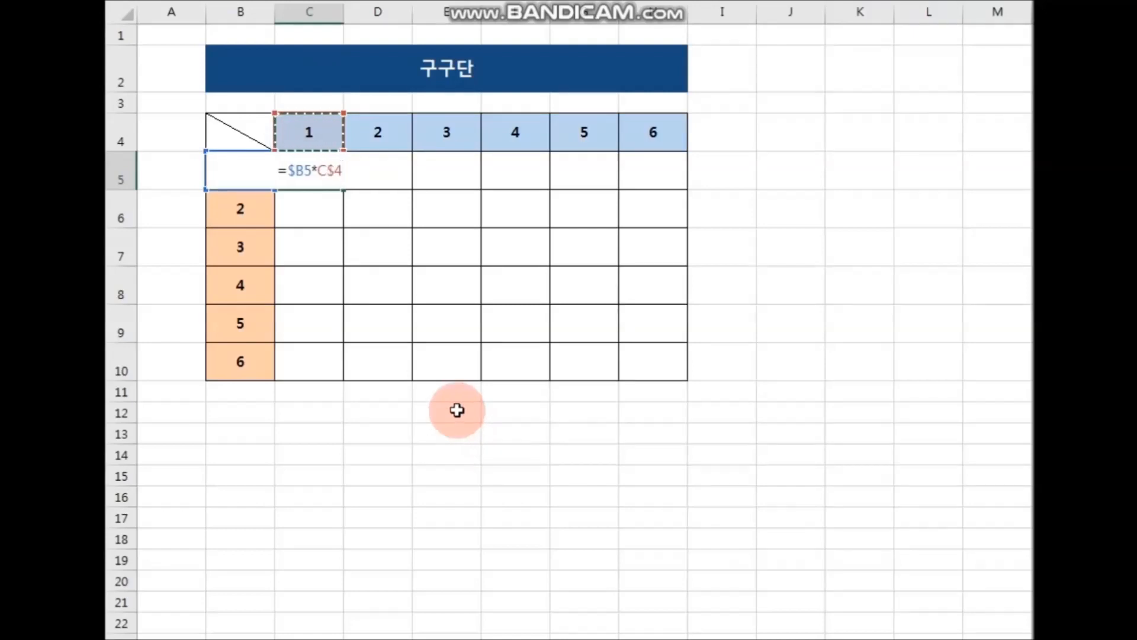
pyautogui.press('Return')
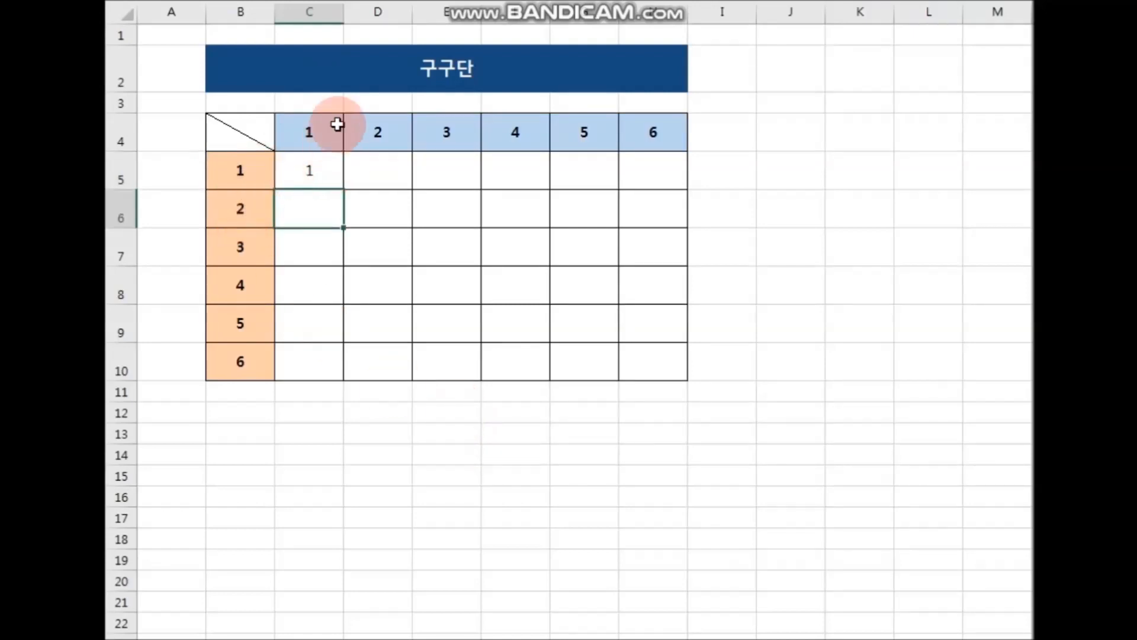
# Fill the formula from C5 across through H5 and down through row 10 to complete the 구구단 table
pyautogui.click(312, 171)
pyautogui.moveTo(345, 189); pyautogui.dragTo(675, 184)
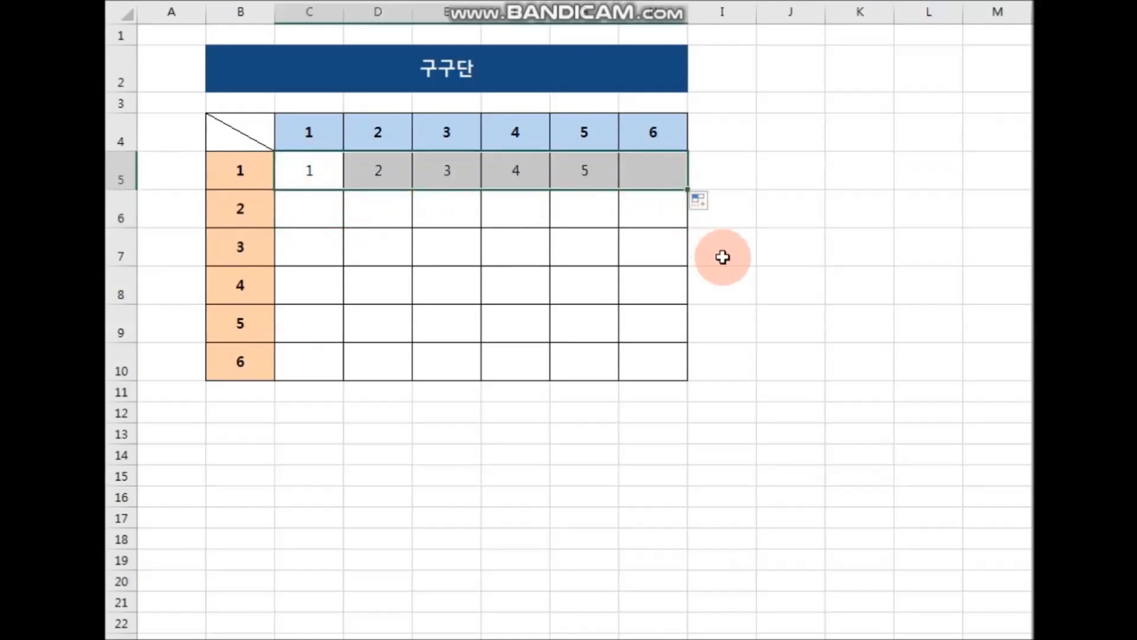
pyautogui.moveTo(687, 189); pyautogui.dragTo(686, 380)
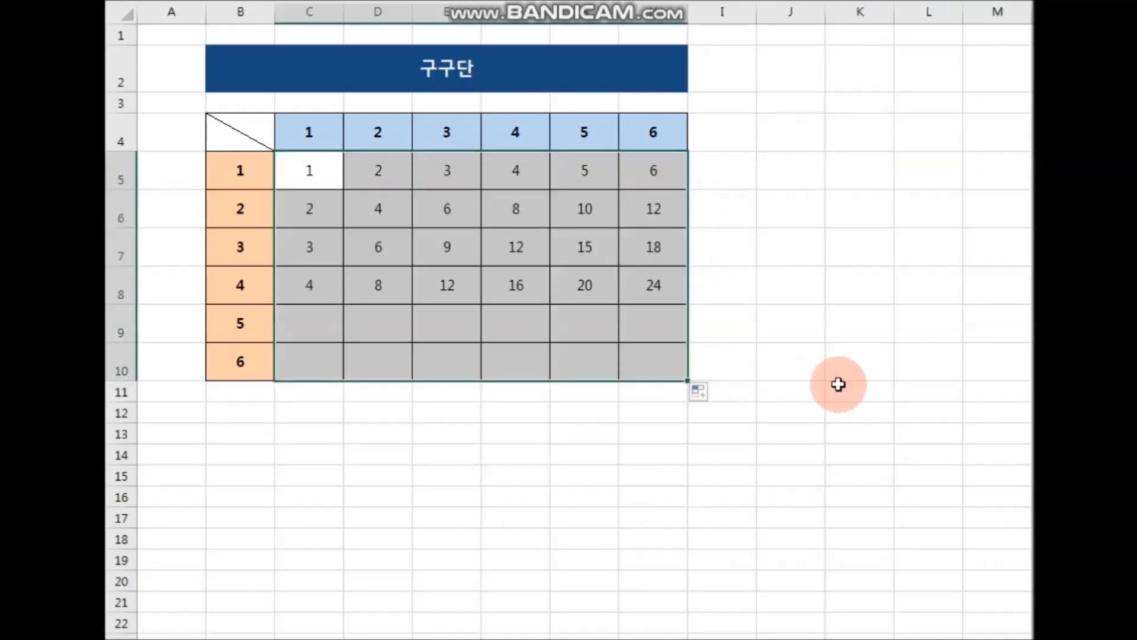
pyautogui.click(719, 472)
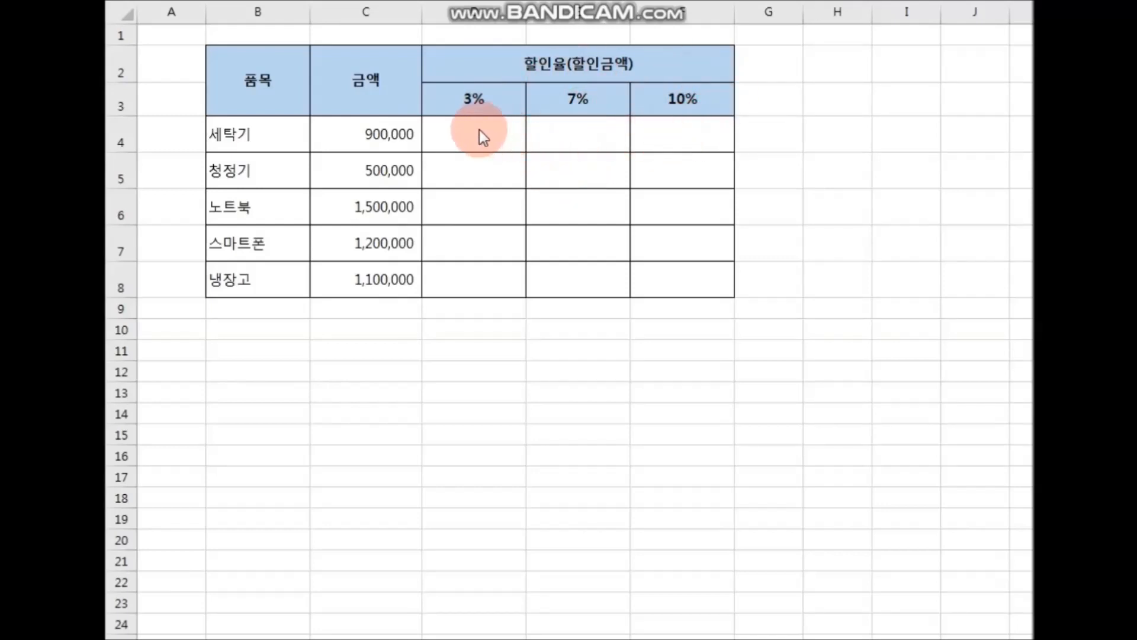
# Examine the 세탁기 discount cells under the 3%, 7% and 10% rates in the 할인율(할인금액) table
pyautogui.click(581, 132)
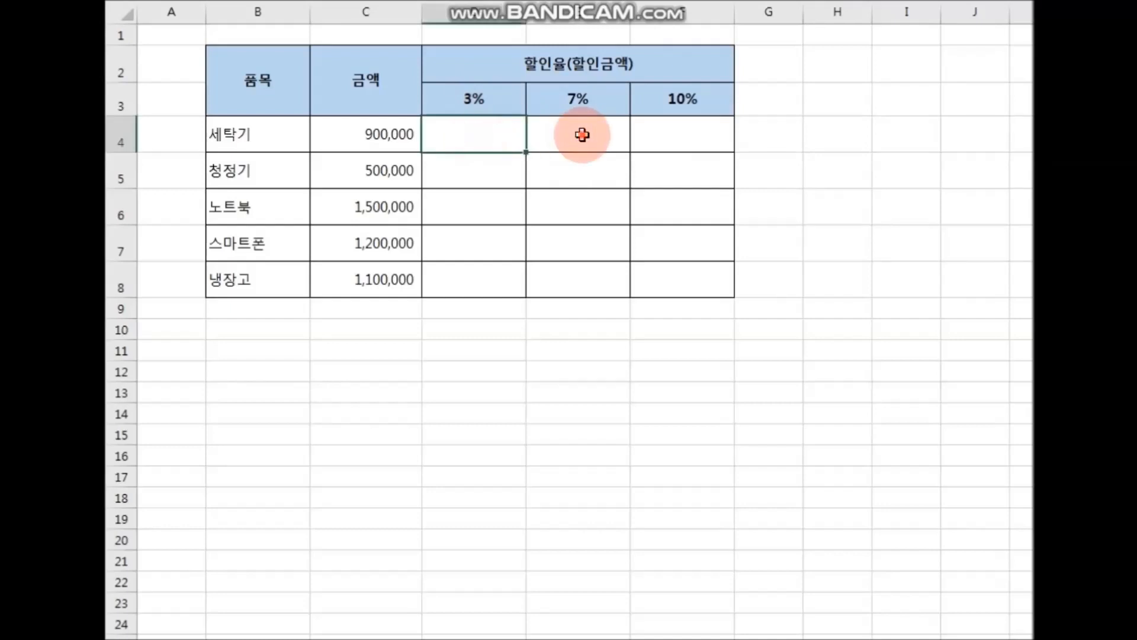
pyautogui.click(669, 140)
pyautogui.click(487, 142)
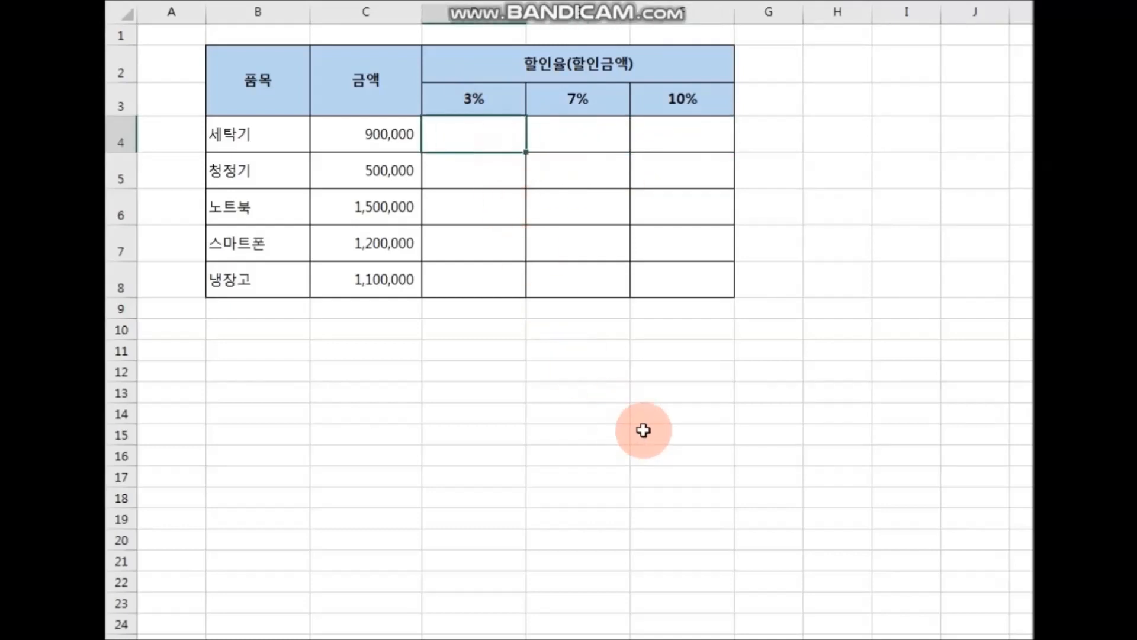
pyautogui.click(493, 105)
pyautogui.click(491, 129)
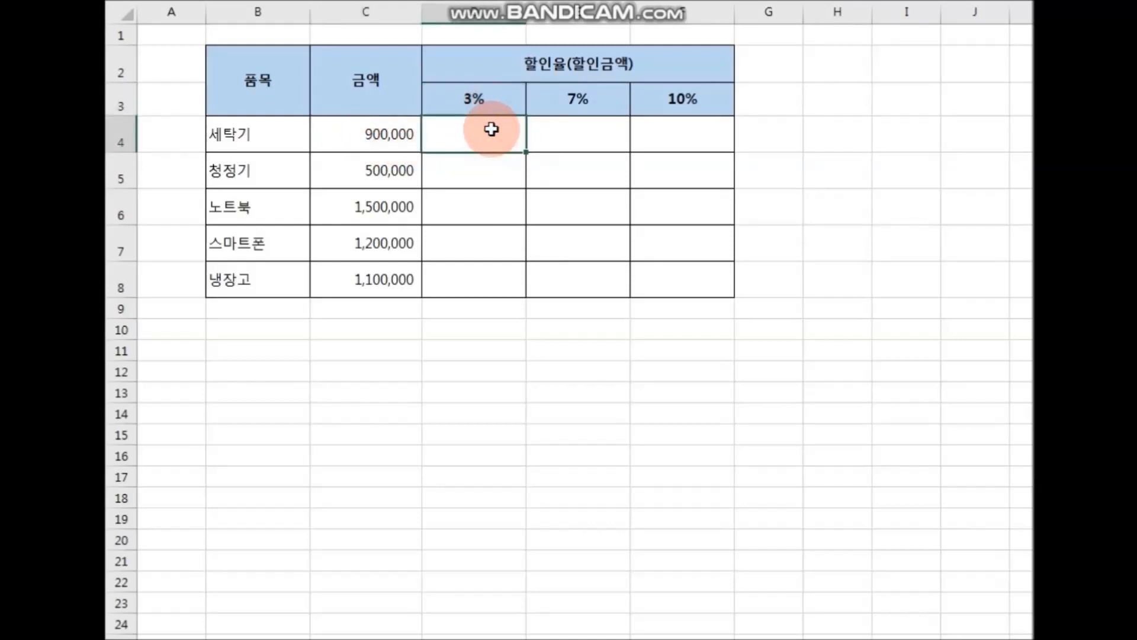
pyautogui.click(599, 137)
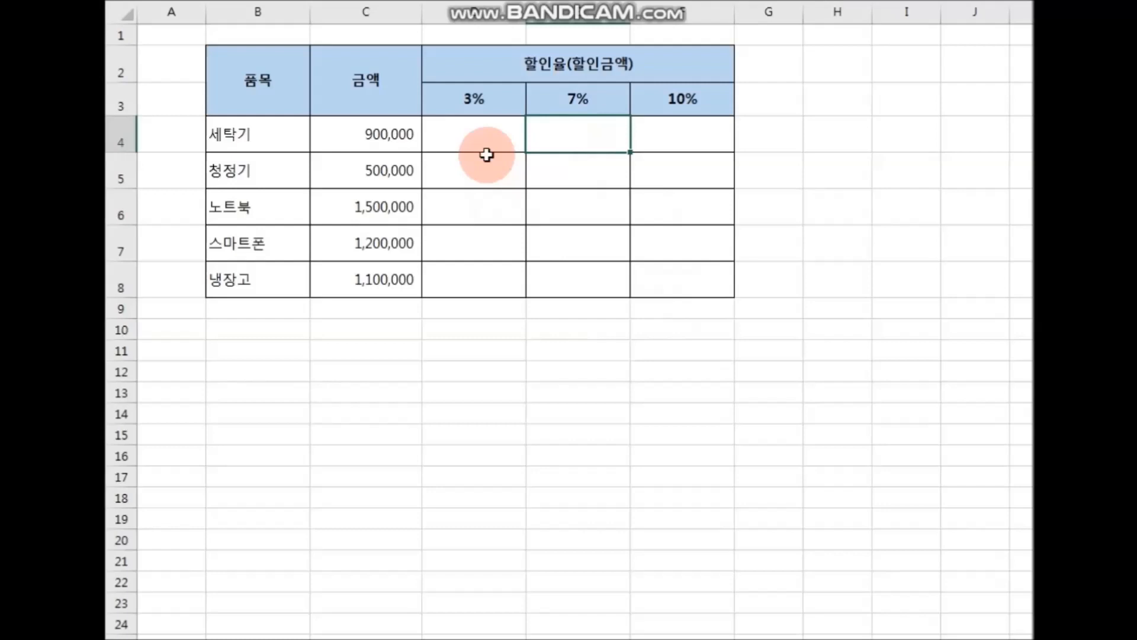
# Enter the relative-reference formula =C4*D3 in D4 to calculate the 3% discount for 세탁기
pyautogui.click(477, 139)
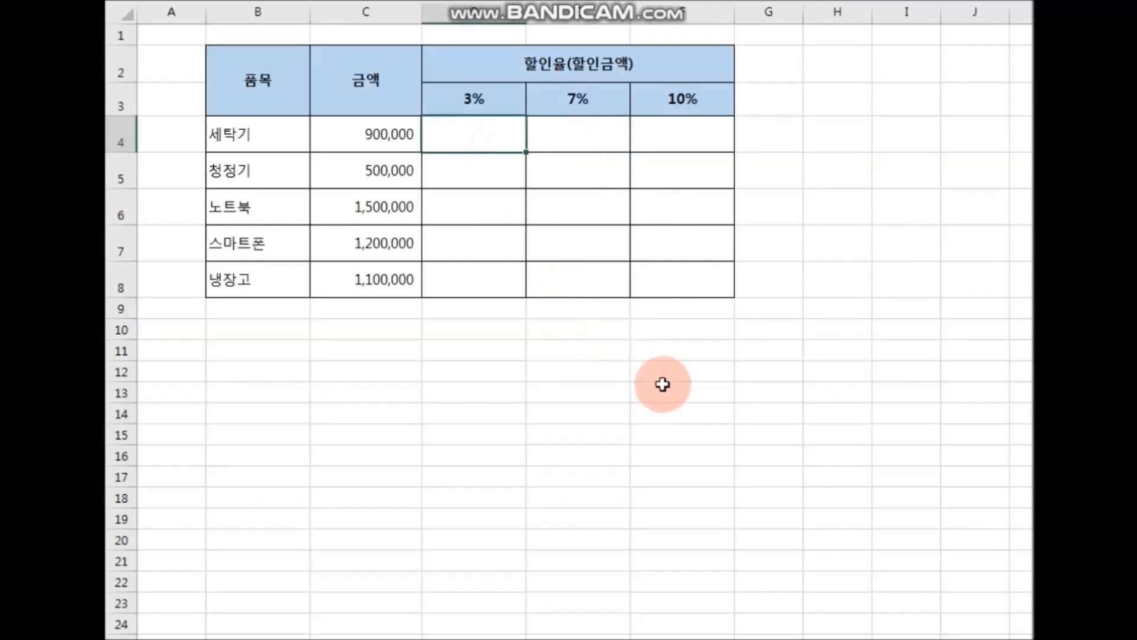
pyautogui.write('=')
pyautogui.click(386, 134)
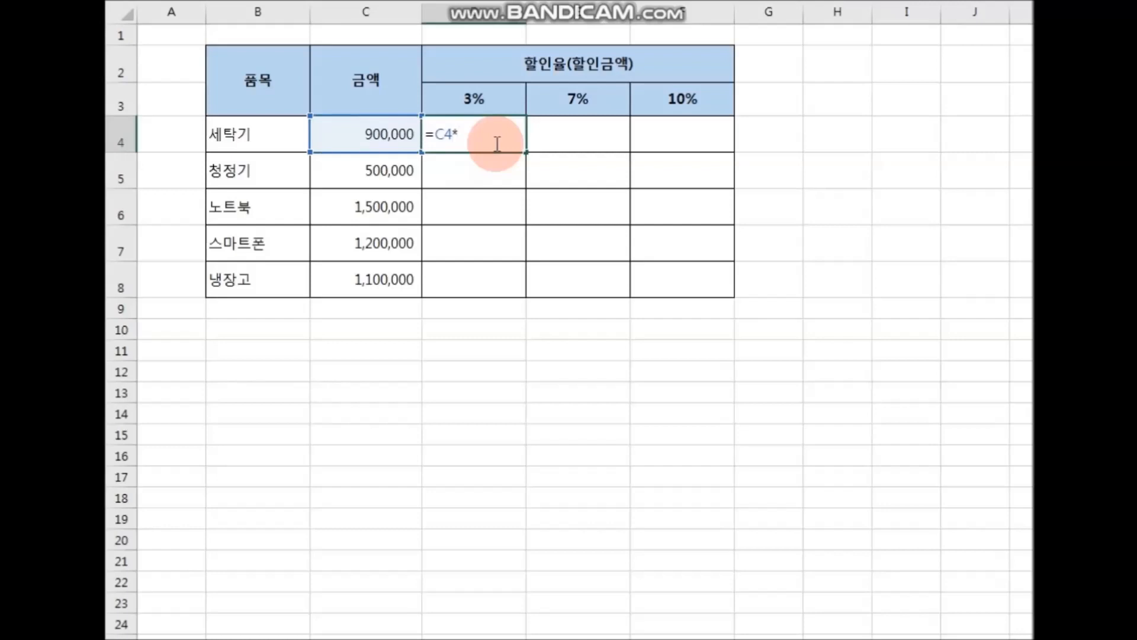
pyautogui.write('*')
pyautogui.click(484, 98)
pyautogui.press('Return')
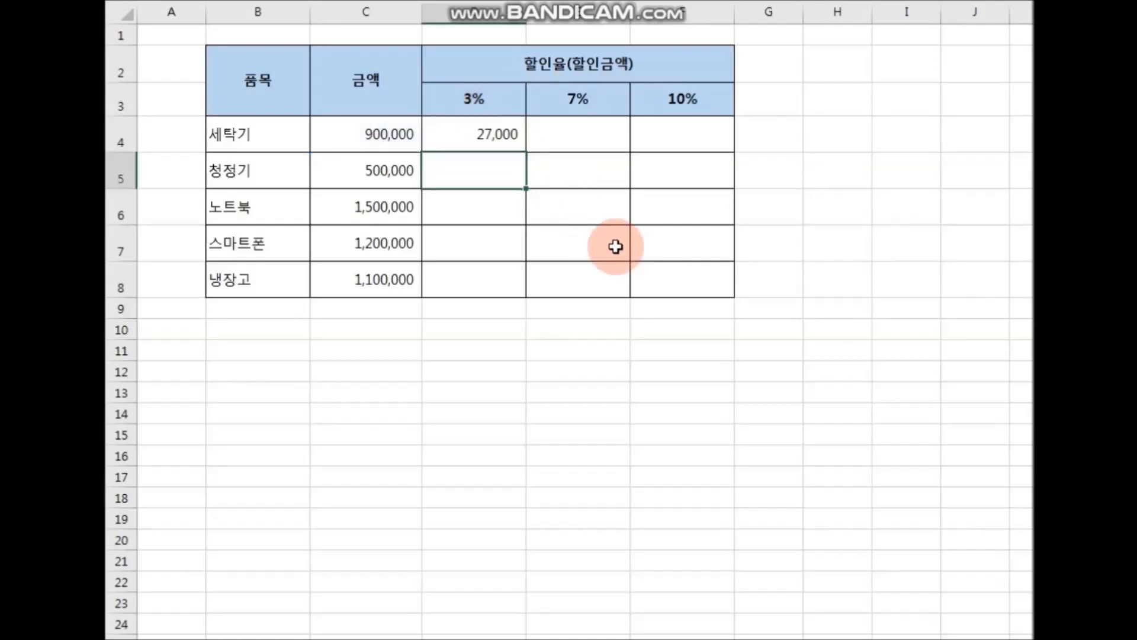
# Review the remaining discount cells in rows 4 to 6 that would each need their own formula
pyautogui.click(549, 134)
pyautogui.click(696, 140)
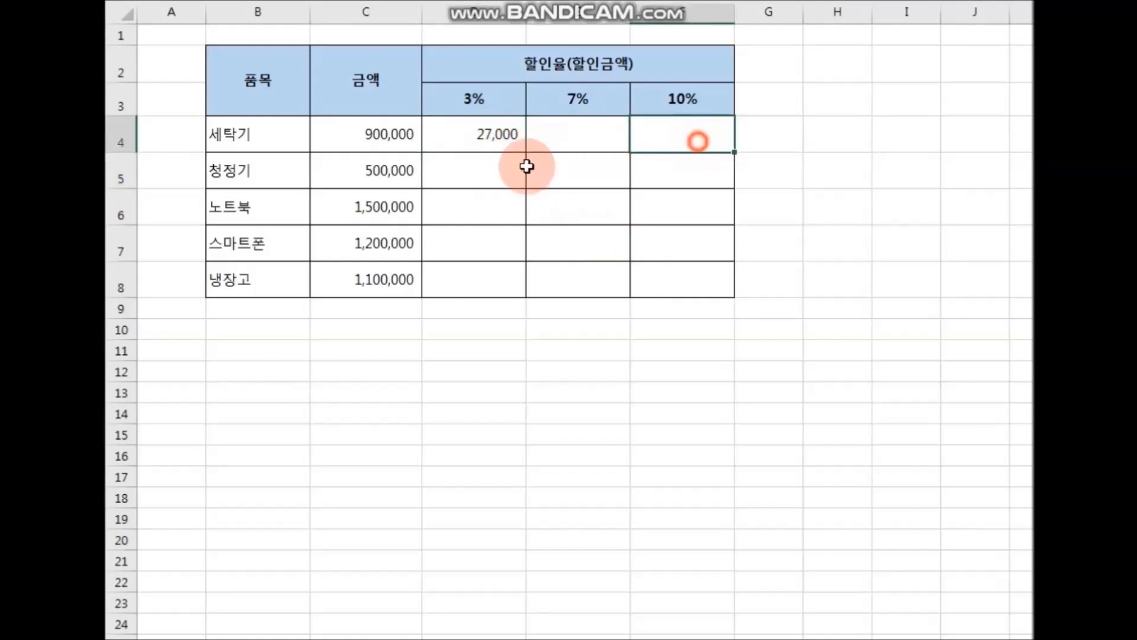
pyautogui.click(479, 172)
pyautogui.click(551, 170)
pyautogui.click(673, 165)
pyautogui.click(513, 197)
pyautogui.click(582, 213)
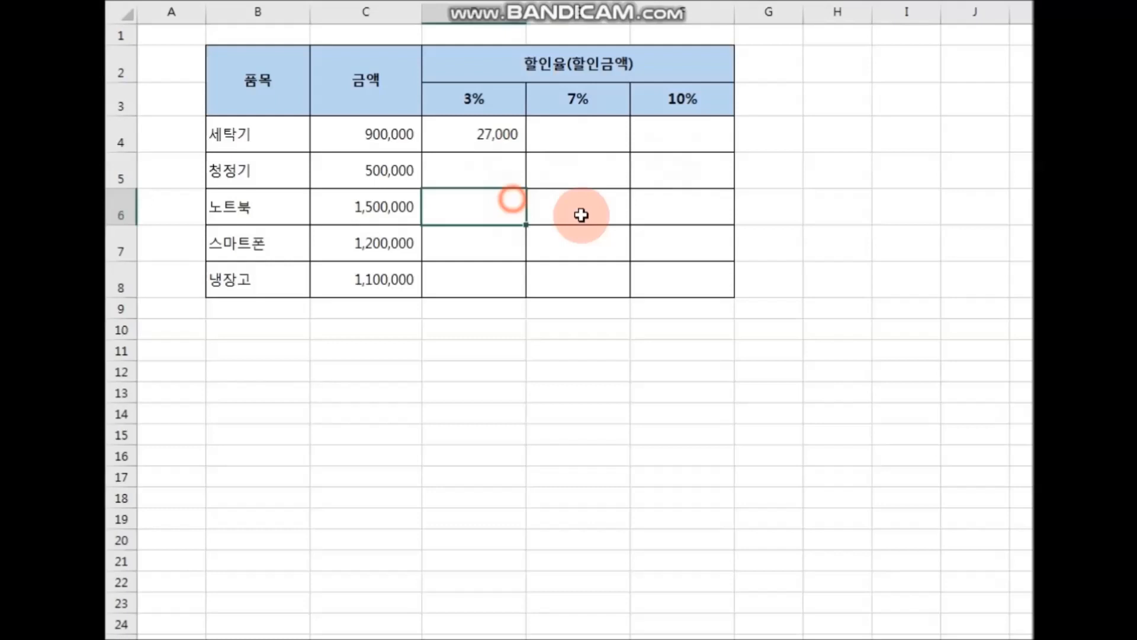
pyautogui.click(729, 222)
# Clear the relative-reference formula from D4
pyautogui.click(487, 135)
pyautogui.press('Delete')
pyautogui.click(641, 307)
pyautogui.click(665, 388)
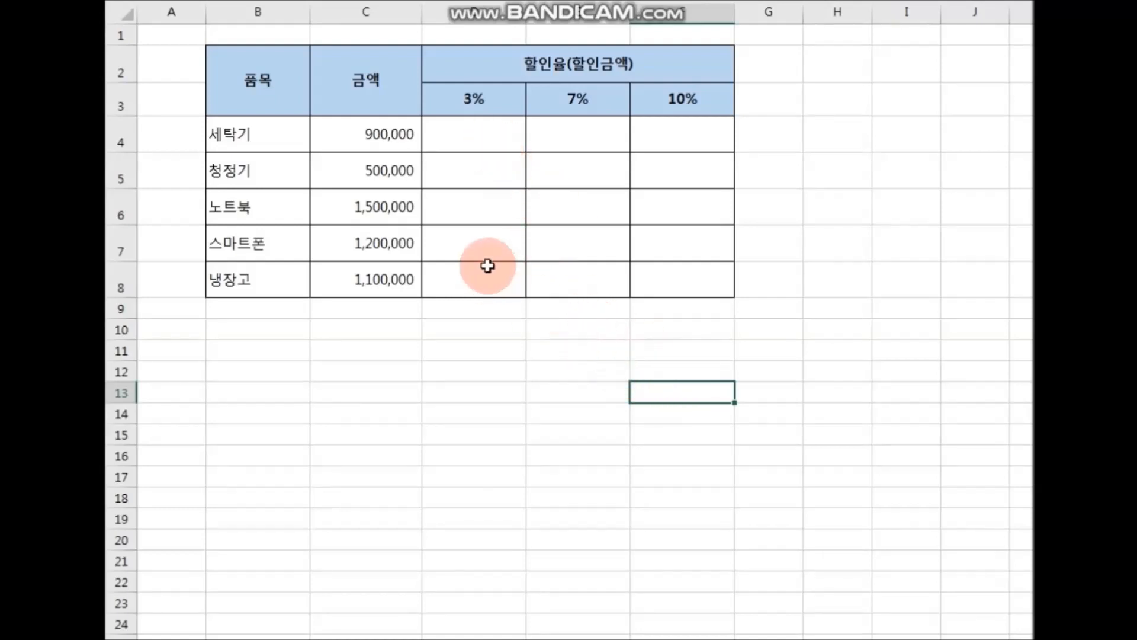
# Enter =$C4*D$3 in D4, fixing the 금액 column and the discount rate row with mixed references
pyautogui.click(468, 134)
pyautogui.write('=')
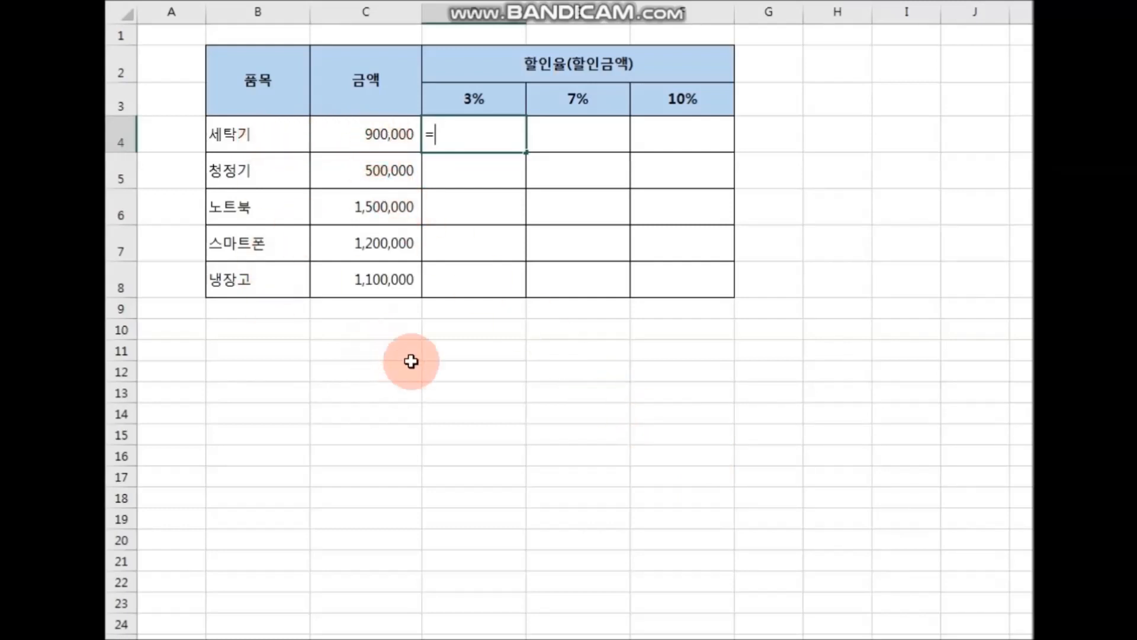
pyautogui.click(385, 134)
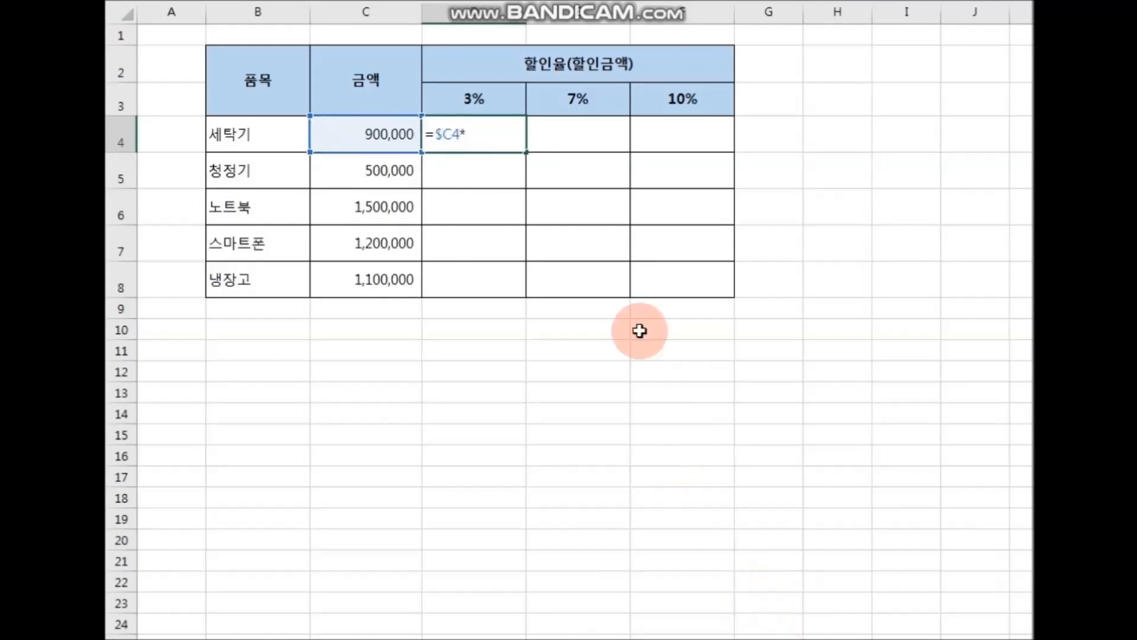
pyautogui.click(493, 99)
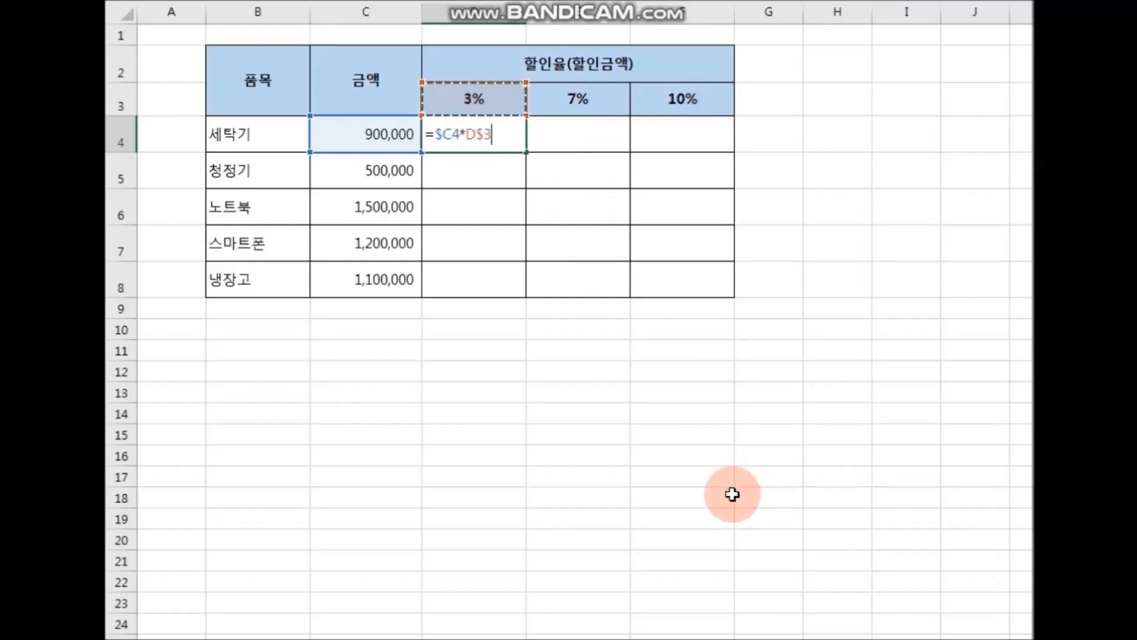
pyautogui.press('Return')
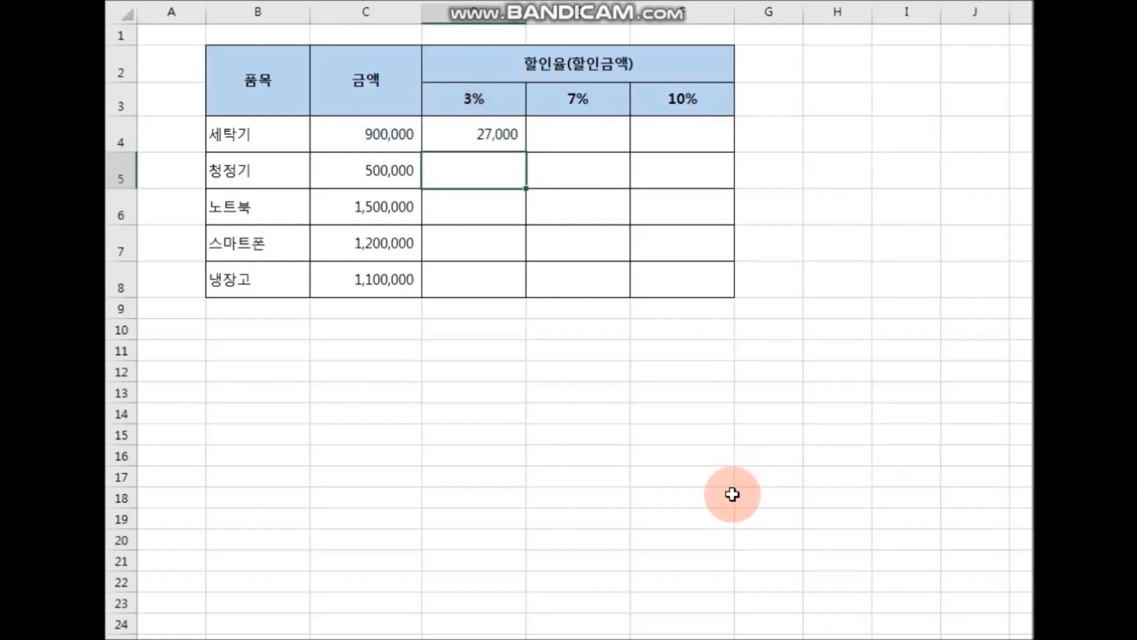
# Fill the discount formula from D4 across through F4 and down through row 8 for all products
pyautogui.click(497, 139)
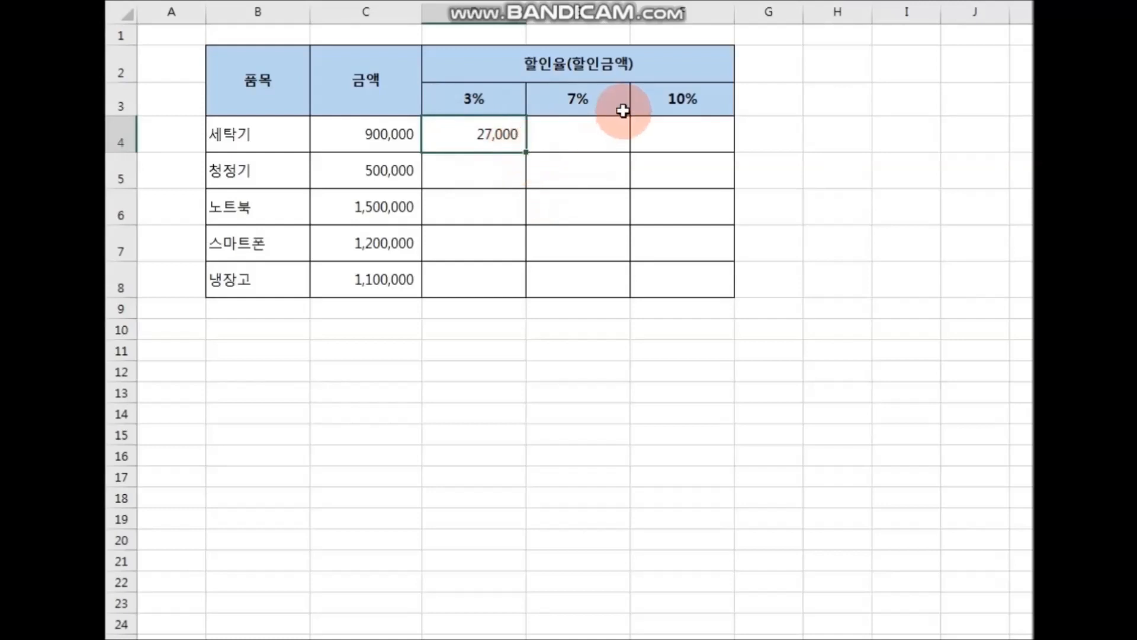
pyautogui.moveTo(527, 150); pyautogui.dragTo(705, 142)
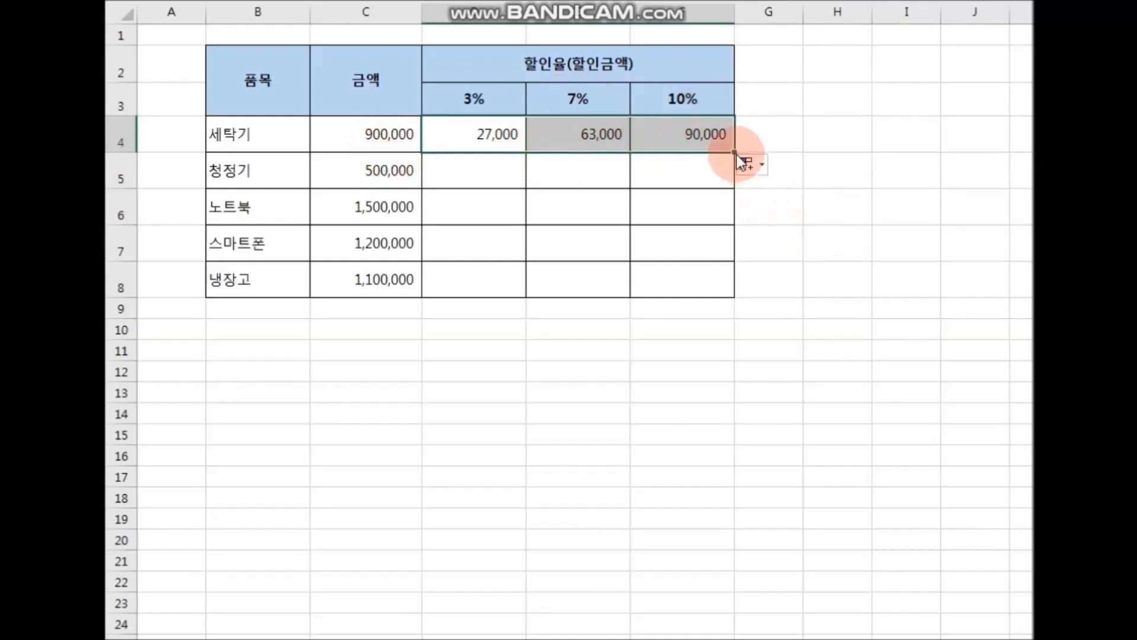
pyautogui.moveTo(735, 153); pyautogui.dragTo(732, 293)
pyautogui.click(905, 429)
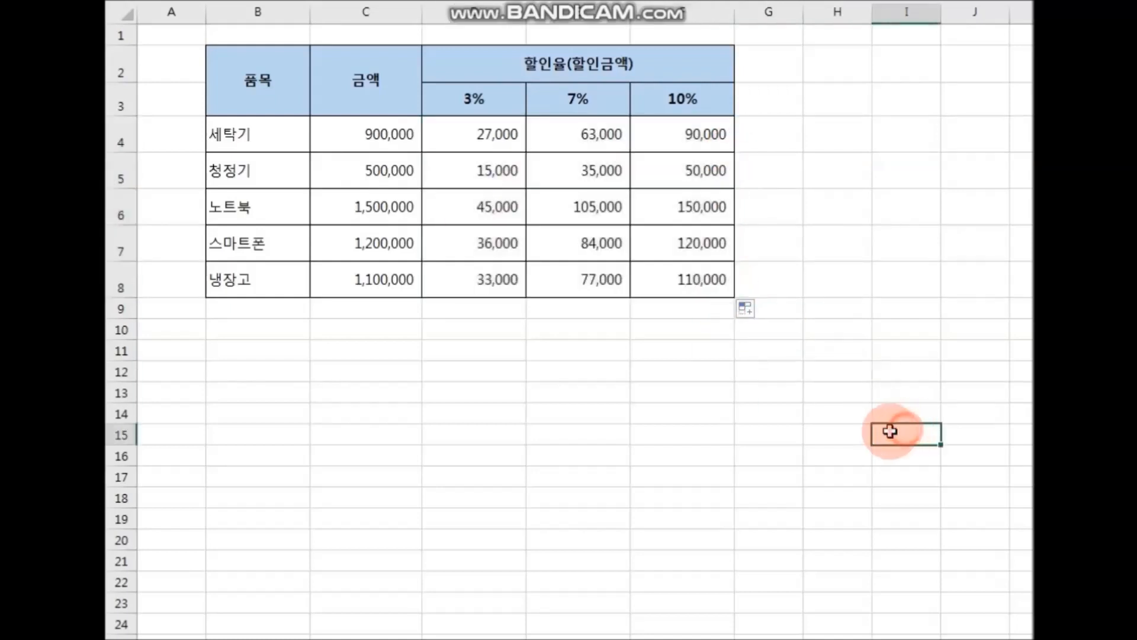